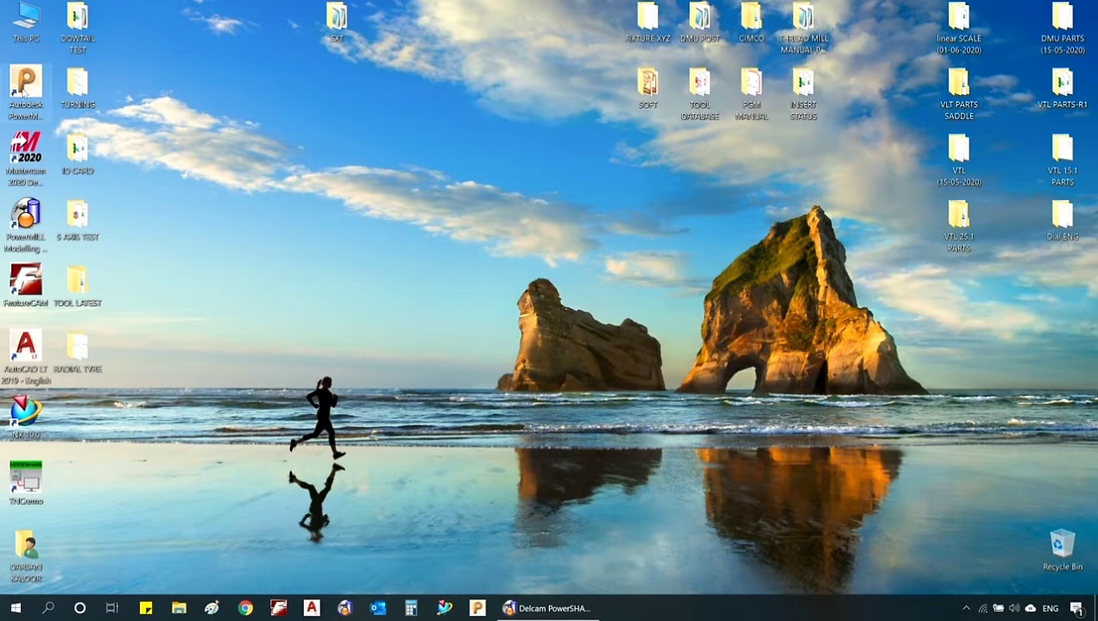
# Launch Autodesk PowerMill Premium from the desktop.
pyautogui.click(24, 86)
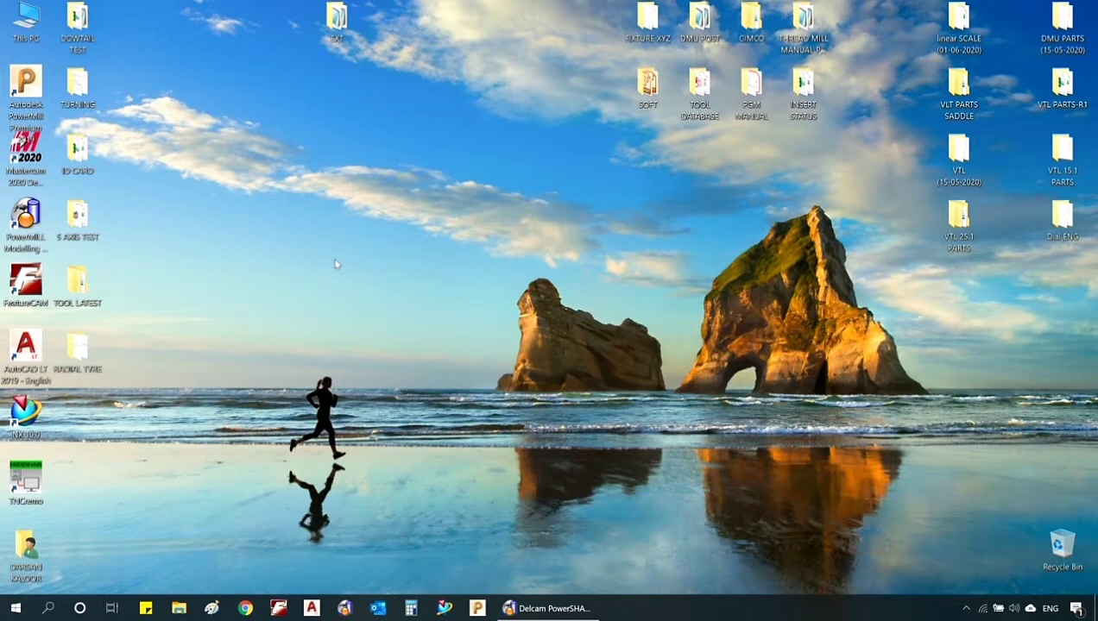
pyautogui.doubleClick(36, 90)
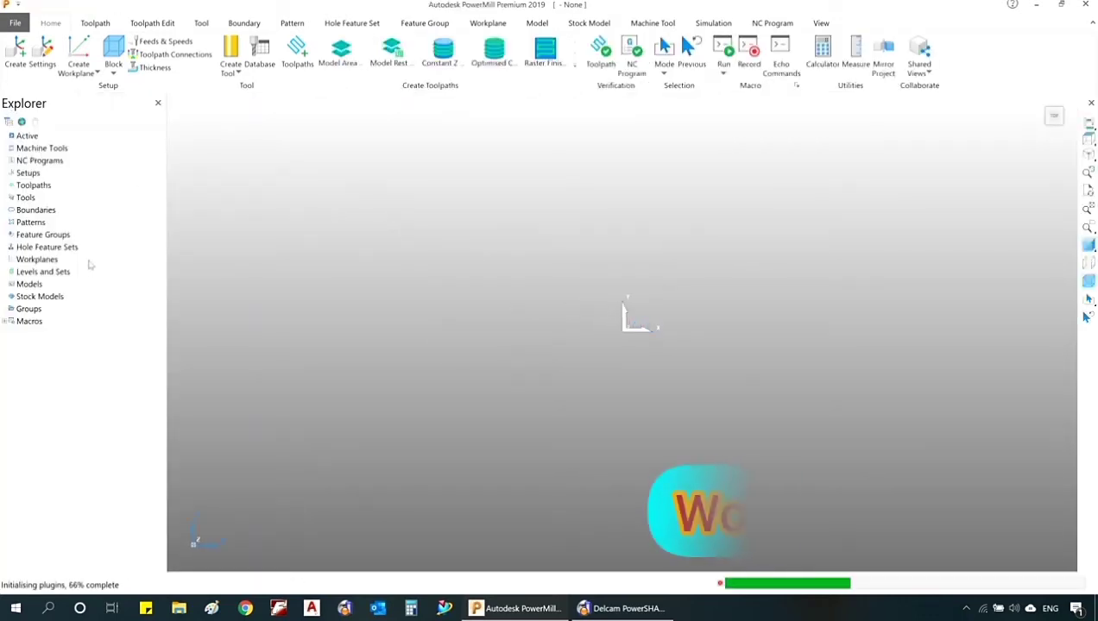
# Examine the stock block definition settings and close them without changing anything.
pyautogui.click(38, 261)
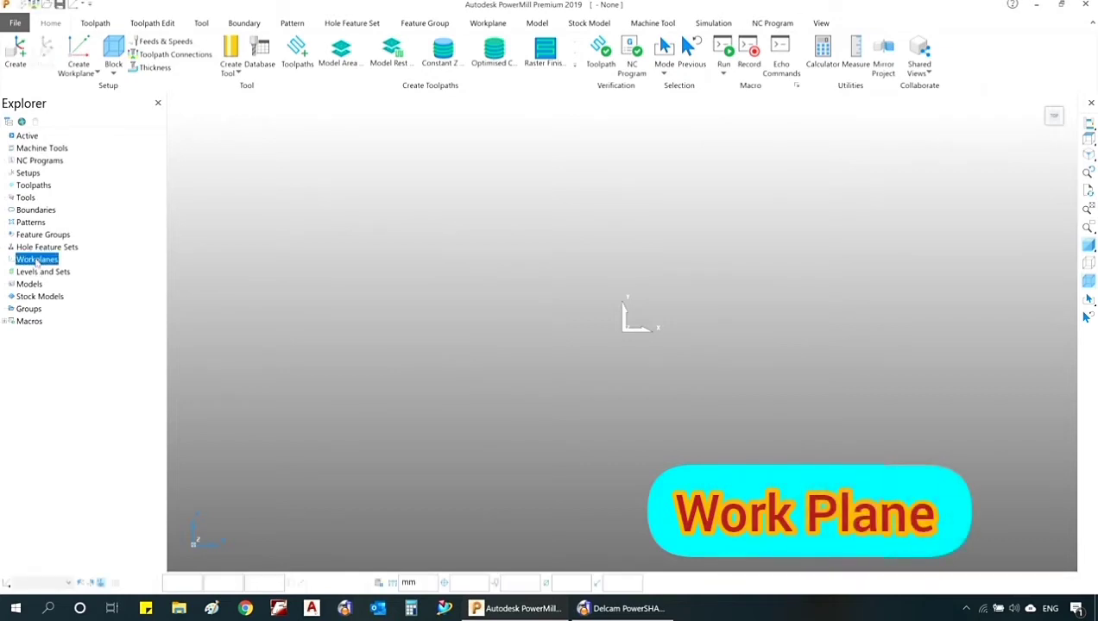
pyautogui.click(115, 54)
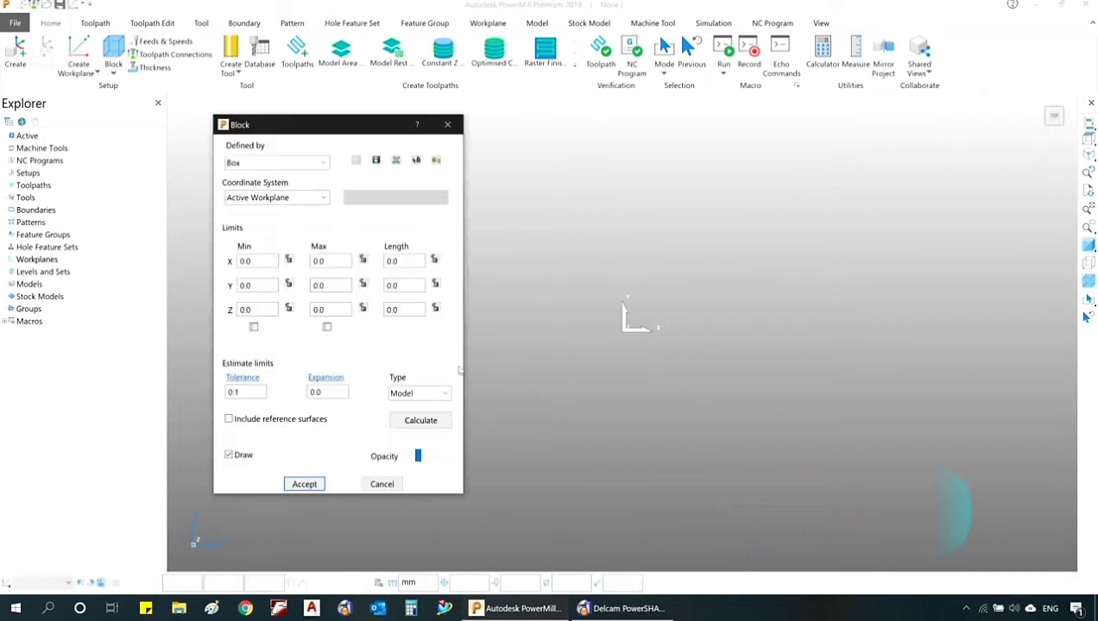
pyautogui.moveTo(258, 129); pyautogui.dragTo(321, 137)
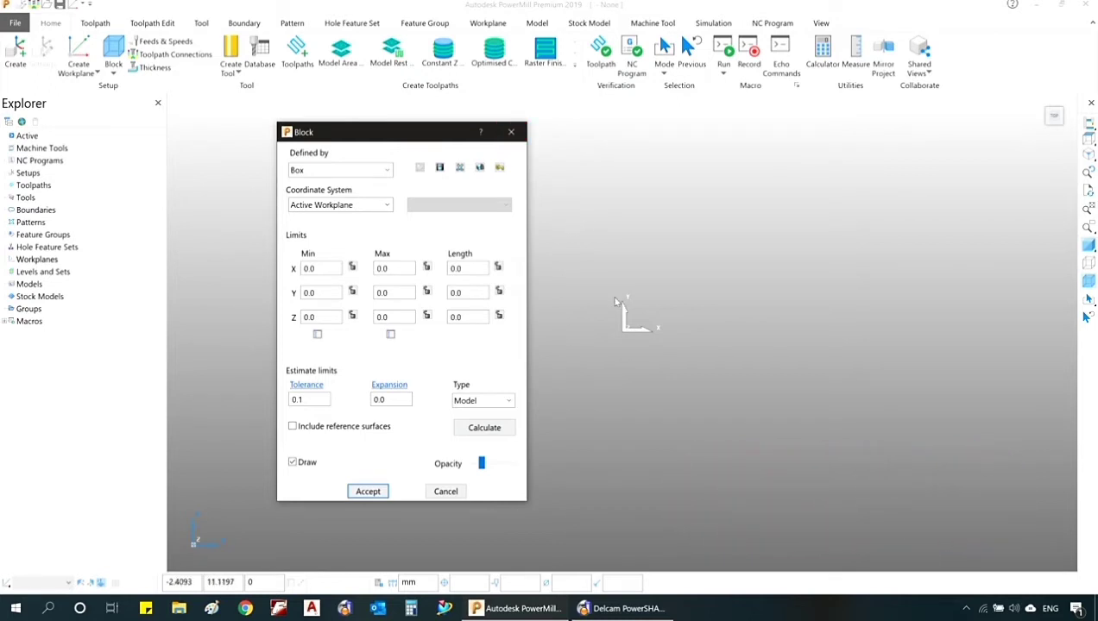
pyautogui.click(518, 133)
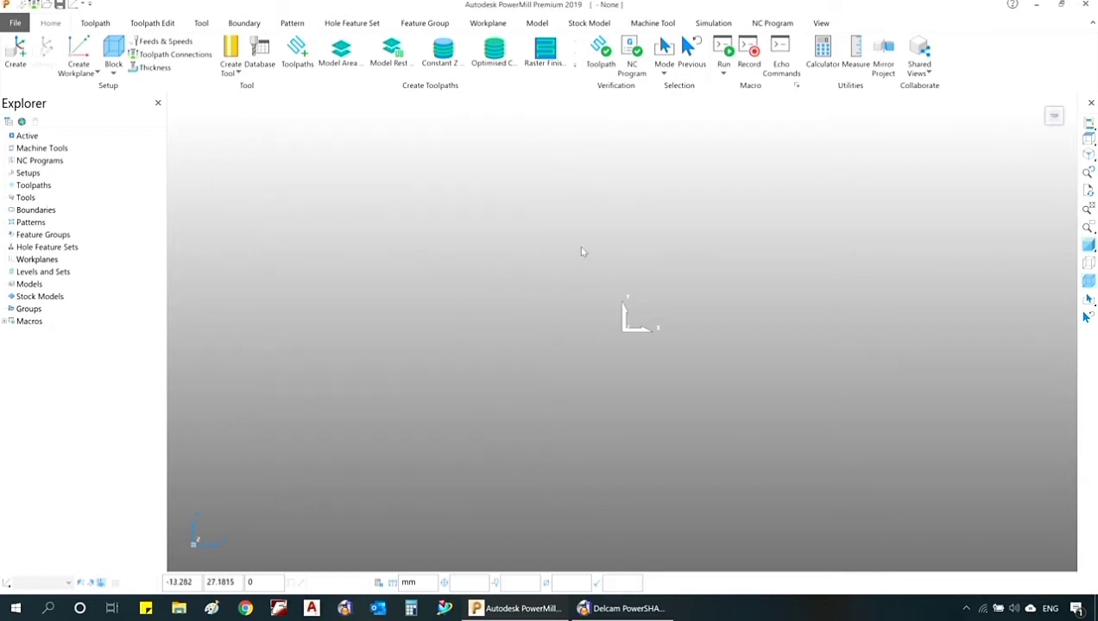
pyautogui.hotkey('ctrl', '1')
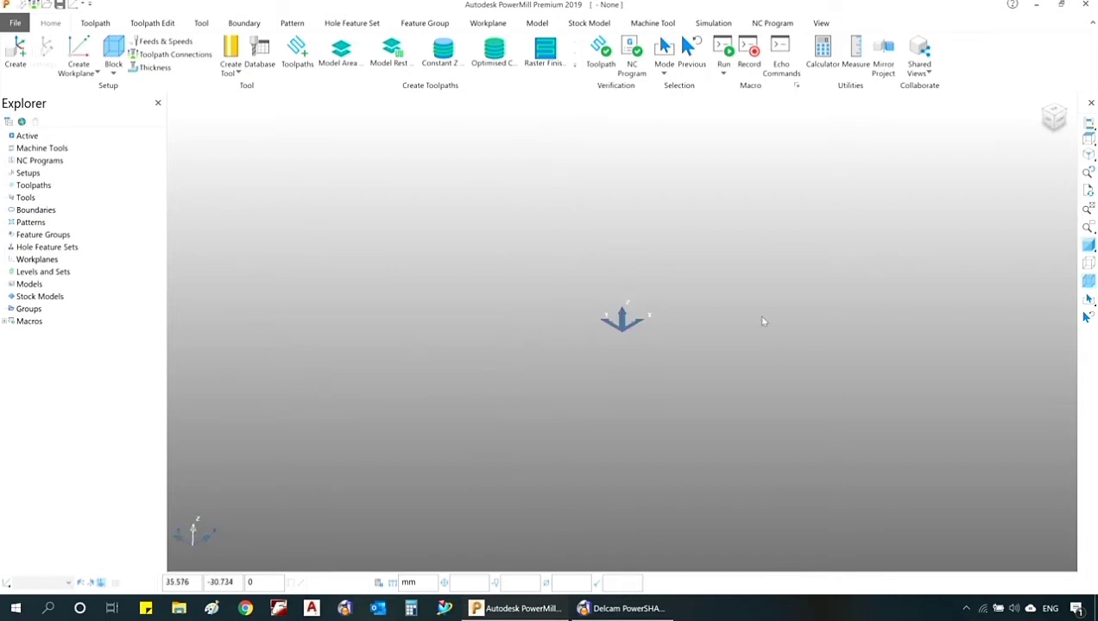
pyautogui.moveTo(571, 186); pyautogui.dragTo(657, 280)
# Switch to Delcam PowerSHAPE and create a workplane near the middle of the empty model.
pyautogui.click(630, 609)
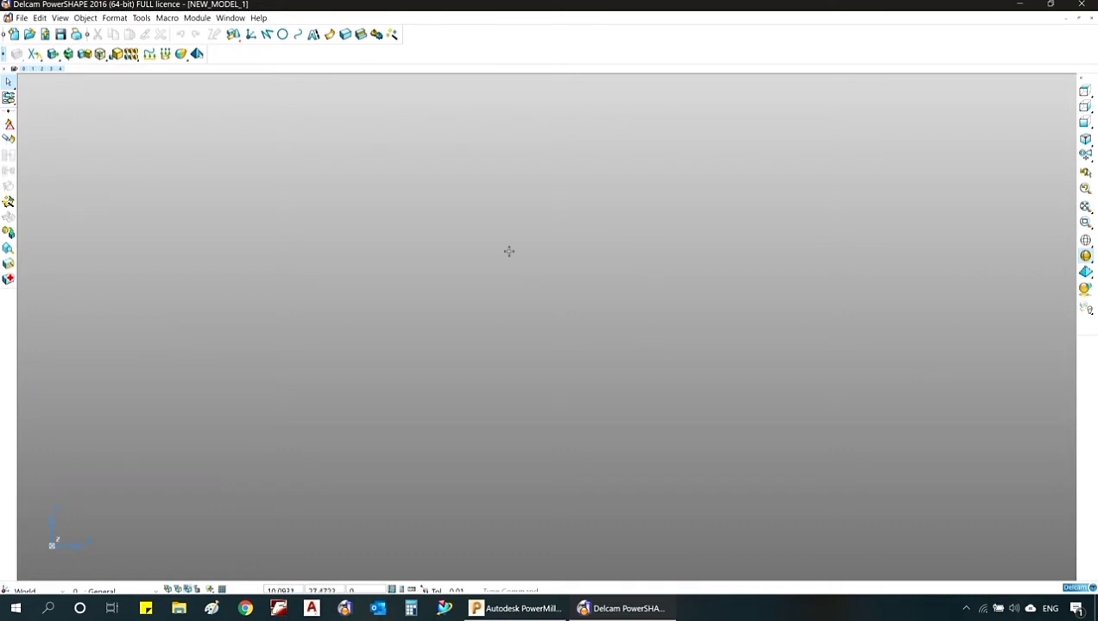
pyautogui.click(251, 35)
pyautogui.click(539, 306)
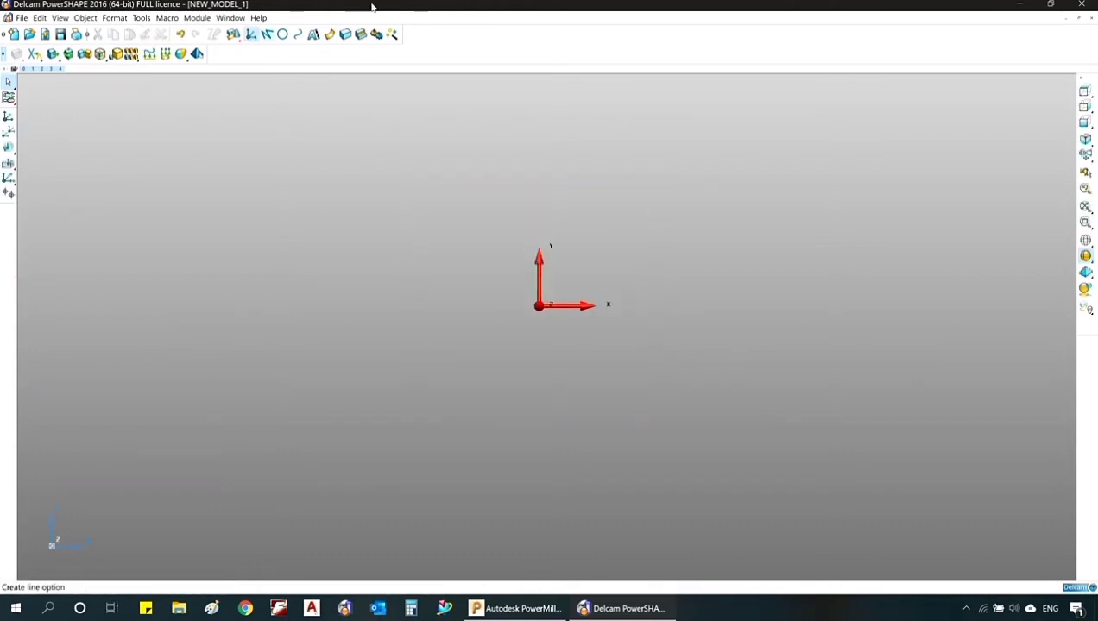
# Draw a rectangle about 86 by 52 mm from the workplane origin towards negative X and negative Y.
pyautogui.click(268, 34)
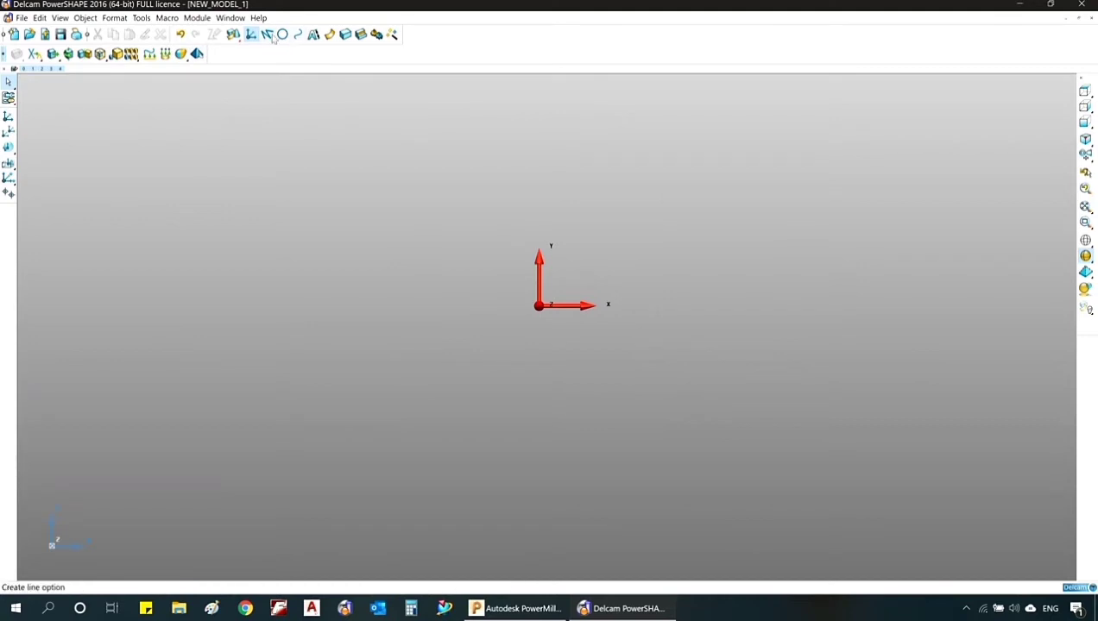
pyautogui.click(8, 147)
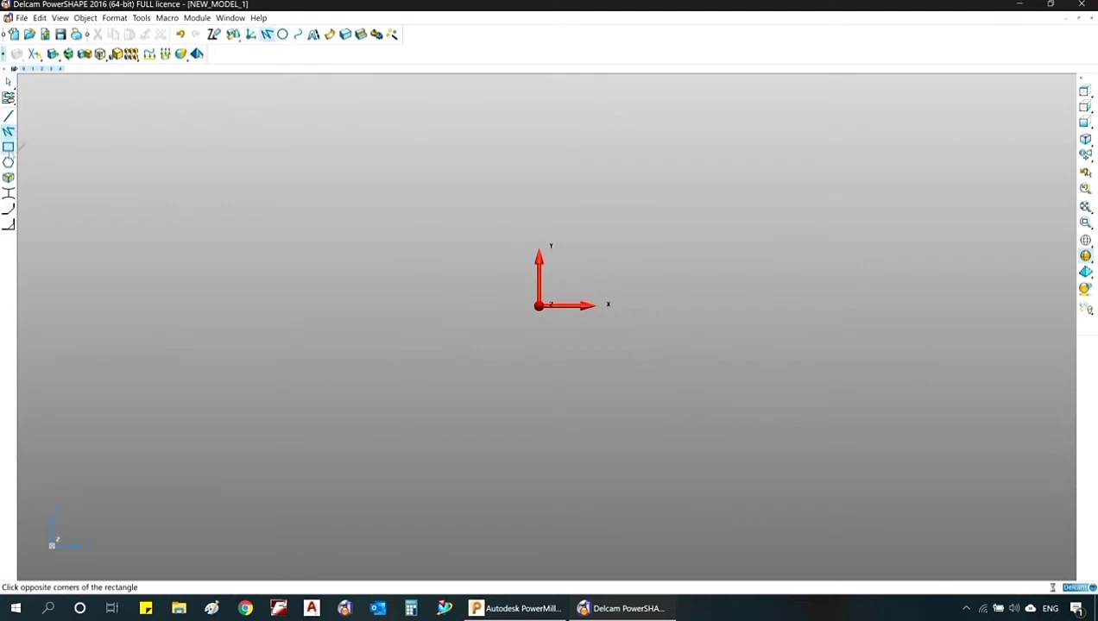
pyautogui.click(539, 306)
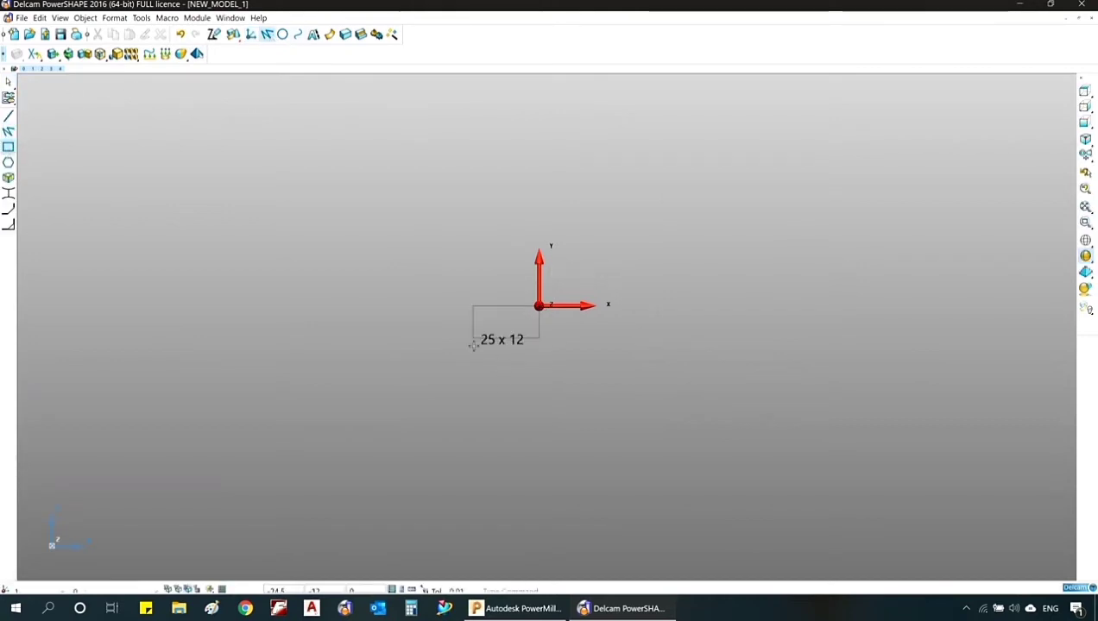
pyautogui.click(311, 444)
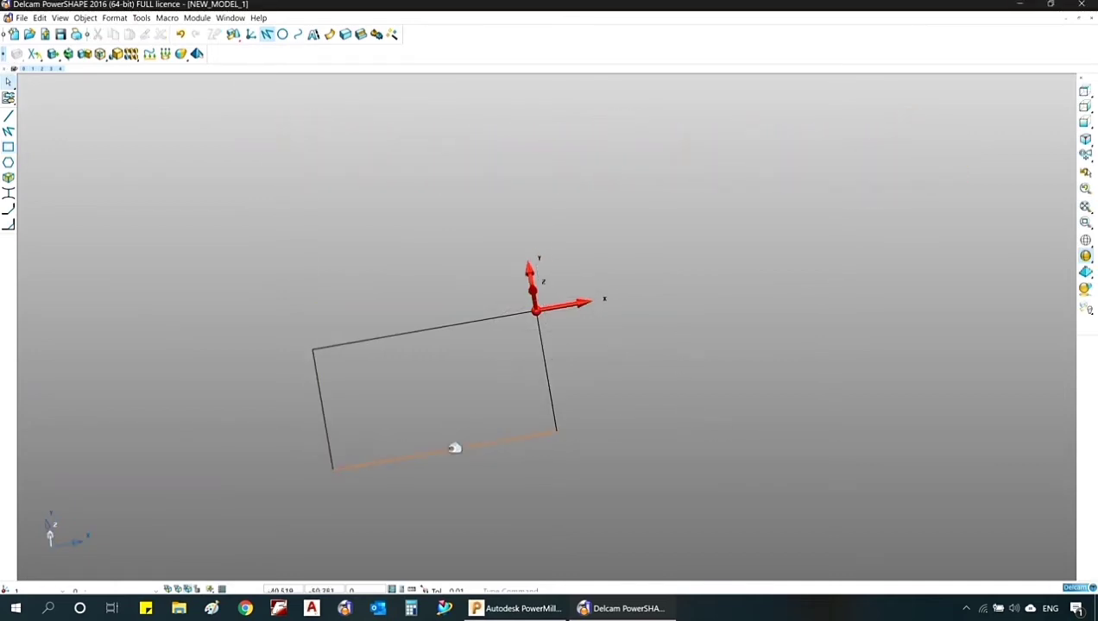
# Select the whole rectangle and extrude it into a solid block.
pyautogui.click(453, 449)
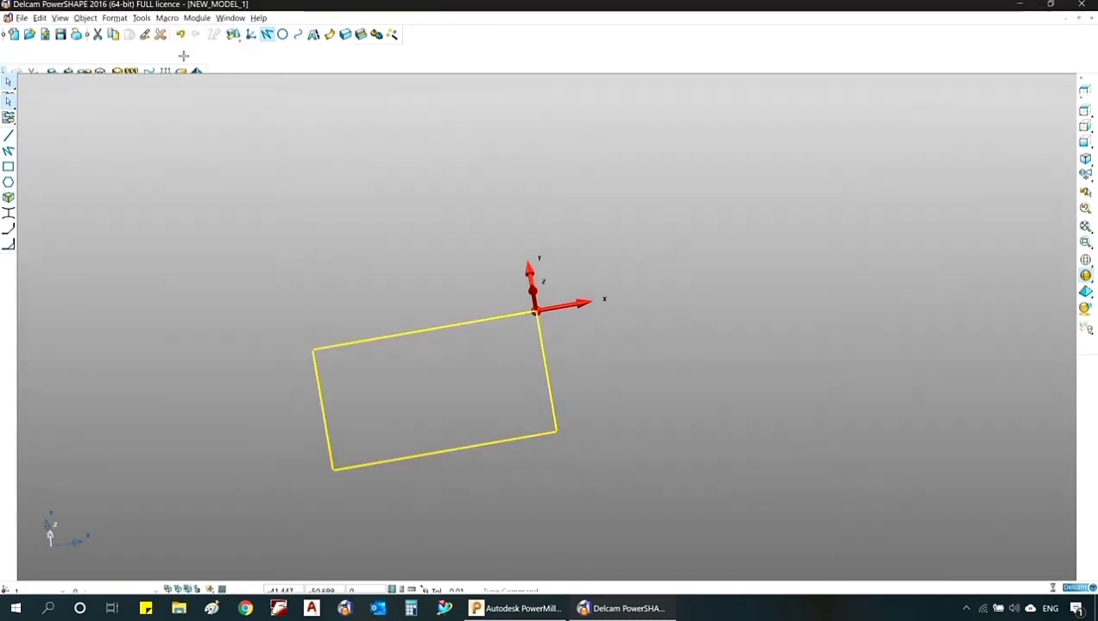
pyautogui.click(345, 36)
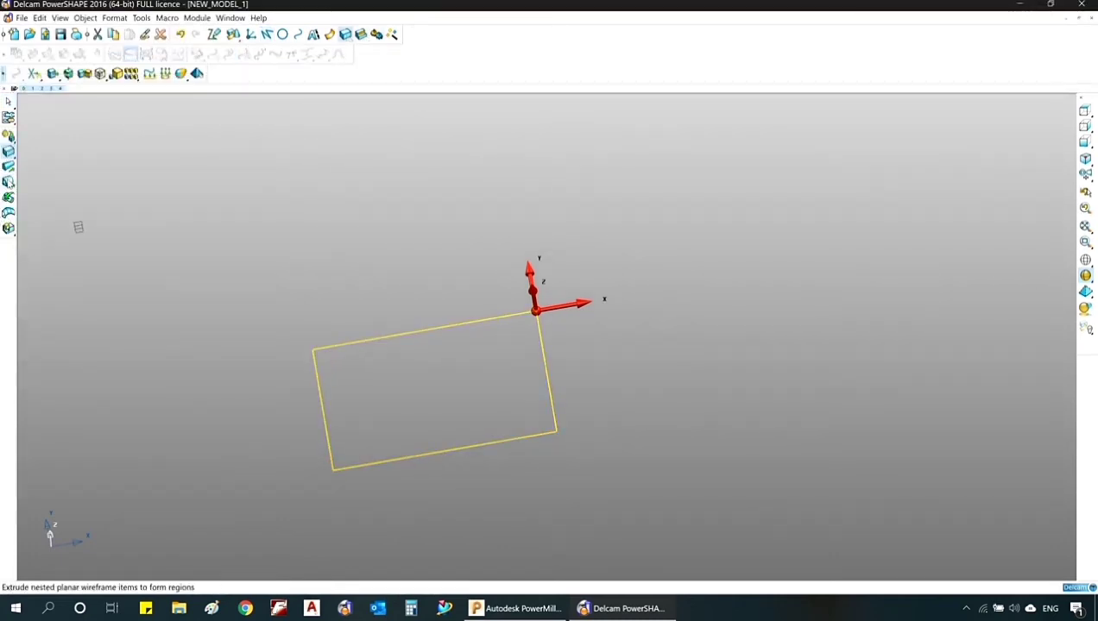
pyautogui.click(9, 167)
pyautogui.click(220, 223)
pyautogui.scroll(-5, 637, 449)
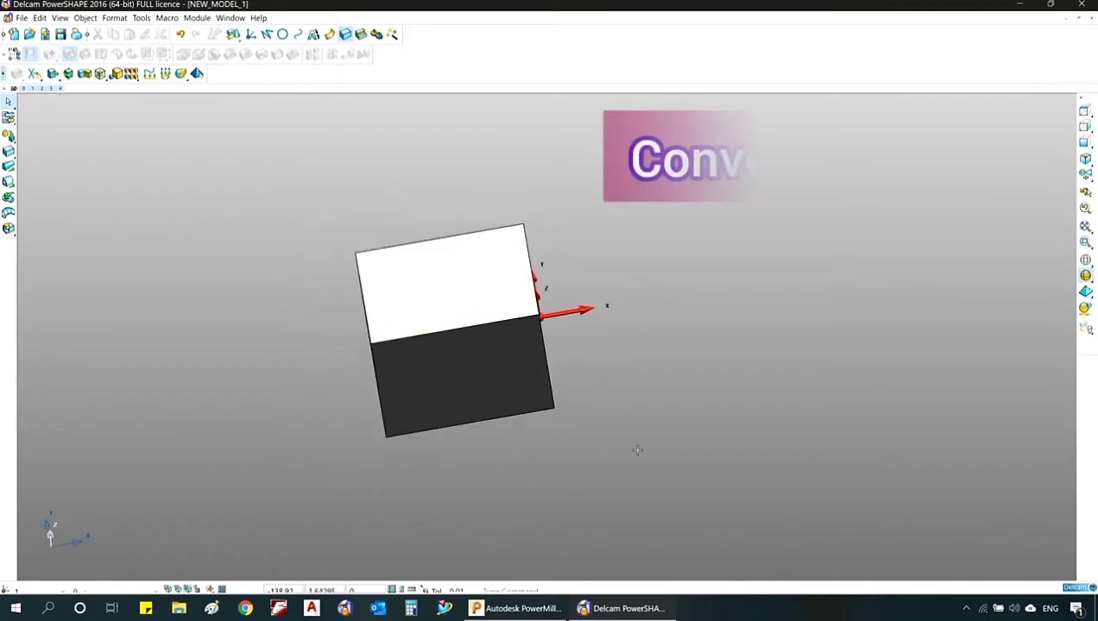
# Select the extruded solid block and start exporting it to a file.
pyautogui.moveTo(637, 473); pyautogui.dragTo(492, 355, button='middle')
pyautogui.click(492, 355)
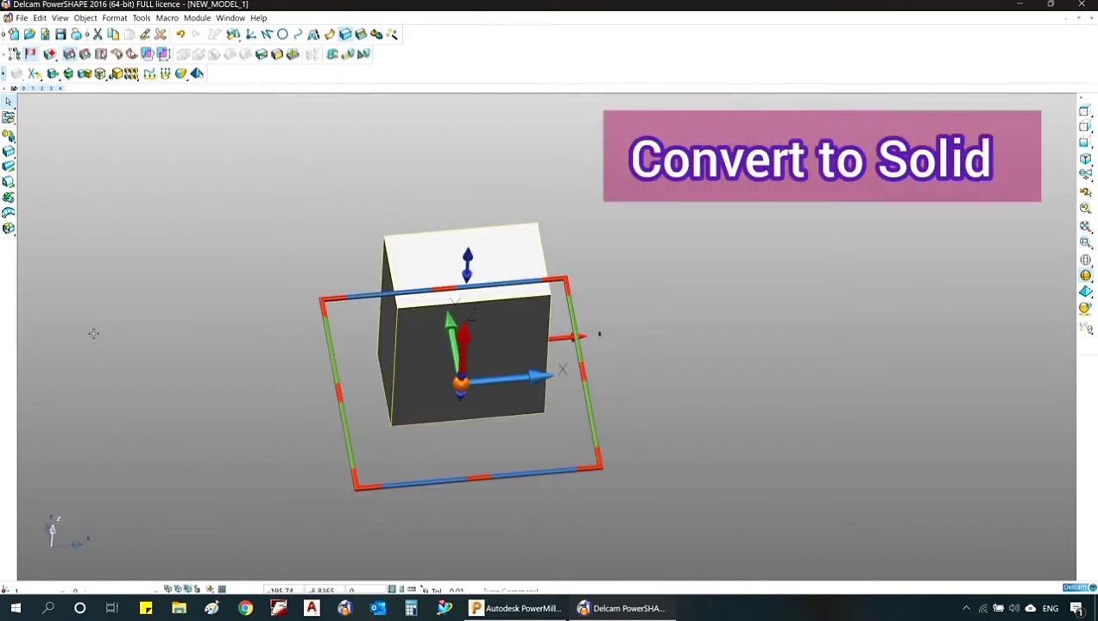
pyautogui.click(22, 18)
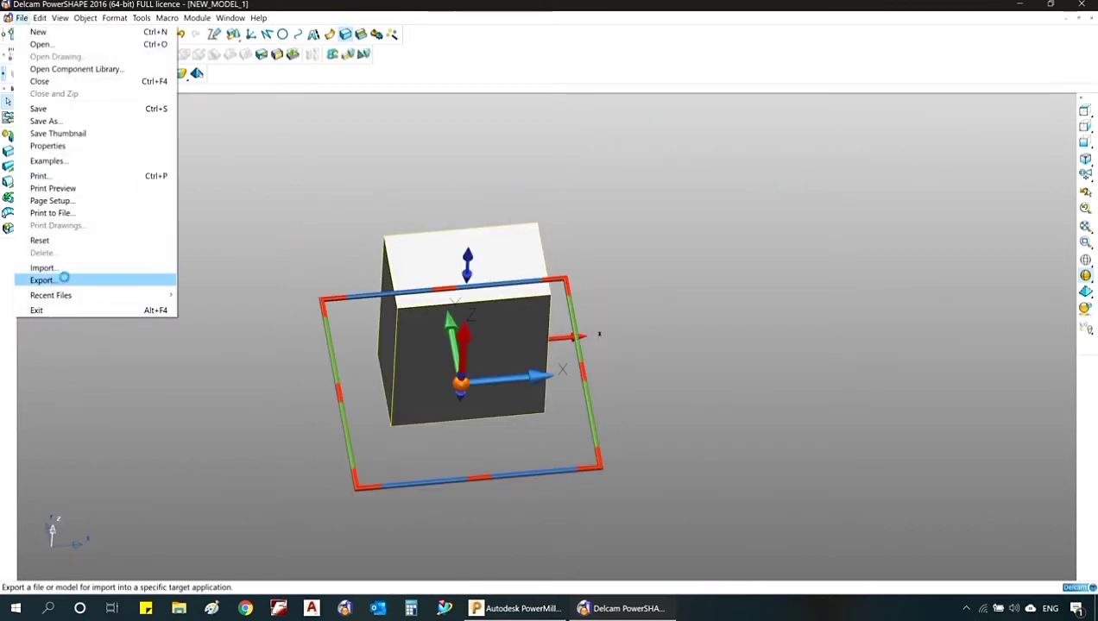
pyautogui.click(64, 280)
pyautogui.click(221, 340)
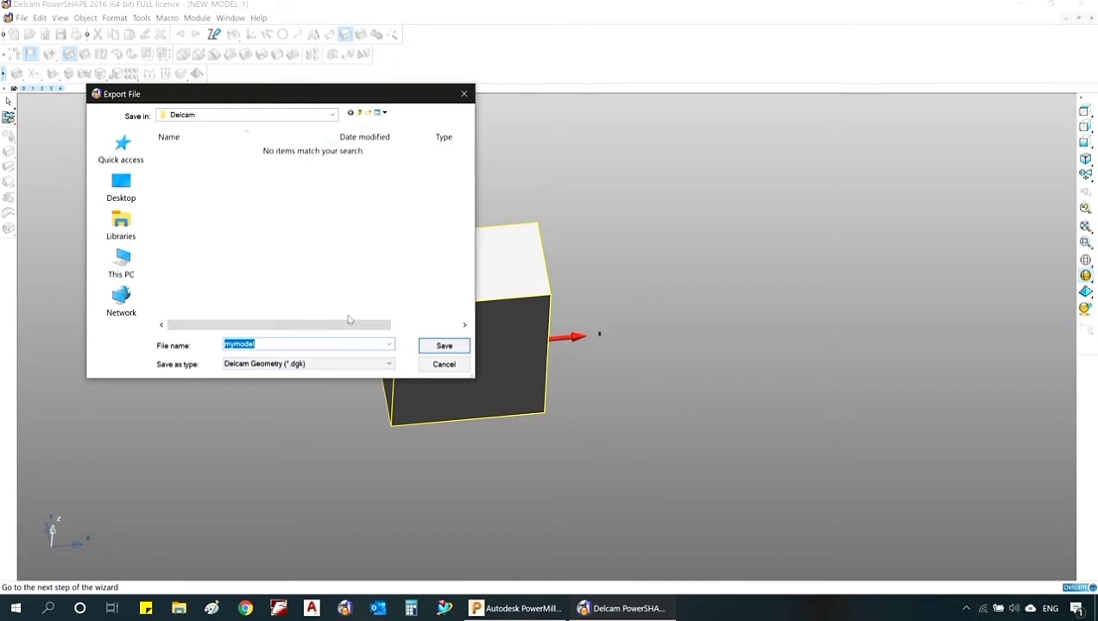
# Set the export destination to the Desktop with the file name aa in Delcam Geometry (*.dgk) format.
pyautogui.click(334, 118)
pyautogui.click(334, 117)
pyautogui.click(334, 117)
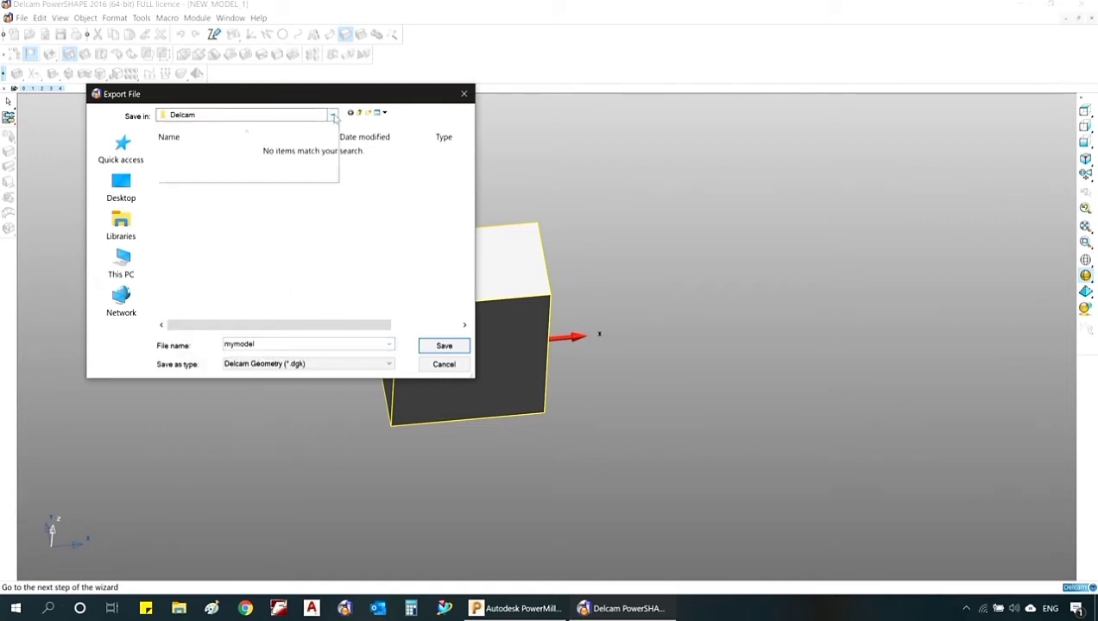
pyautogui.moveTo(336, 291); pyautogui.dragTo(334, 184)
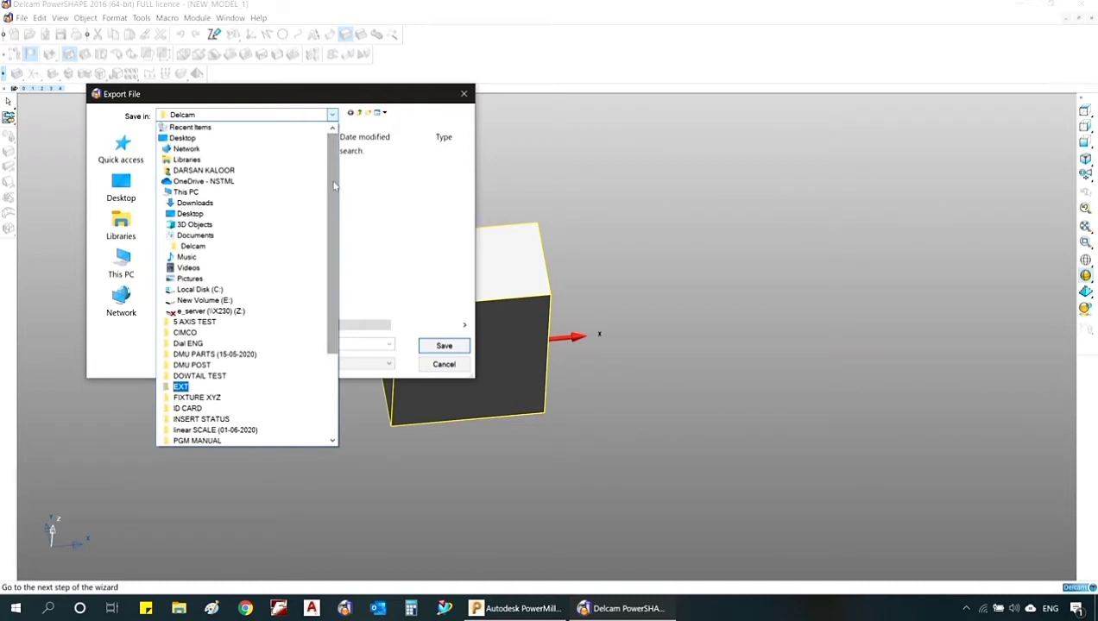
pyautogui.click(193, 140)
pyautogui.doubleClick(277, 347)
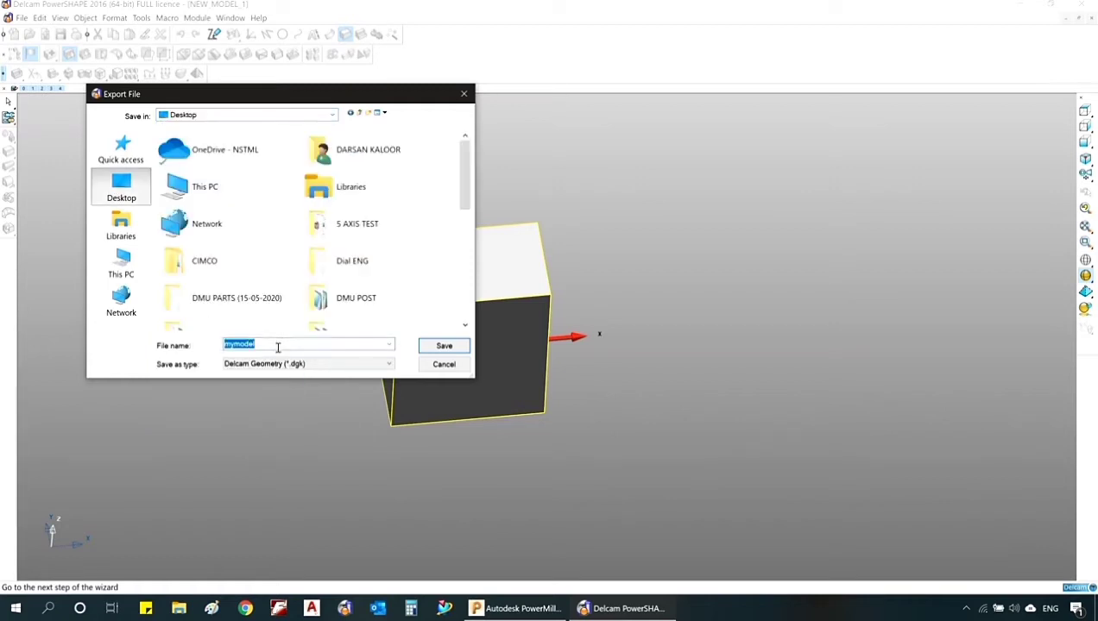
pyautogui.write('a4')
pyautogui.click(444, 345)
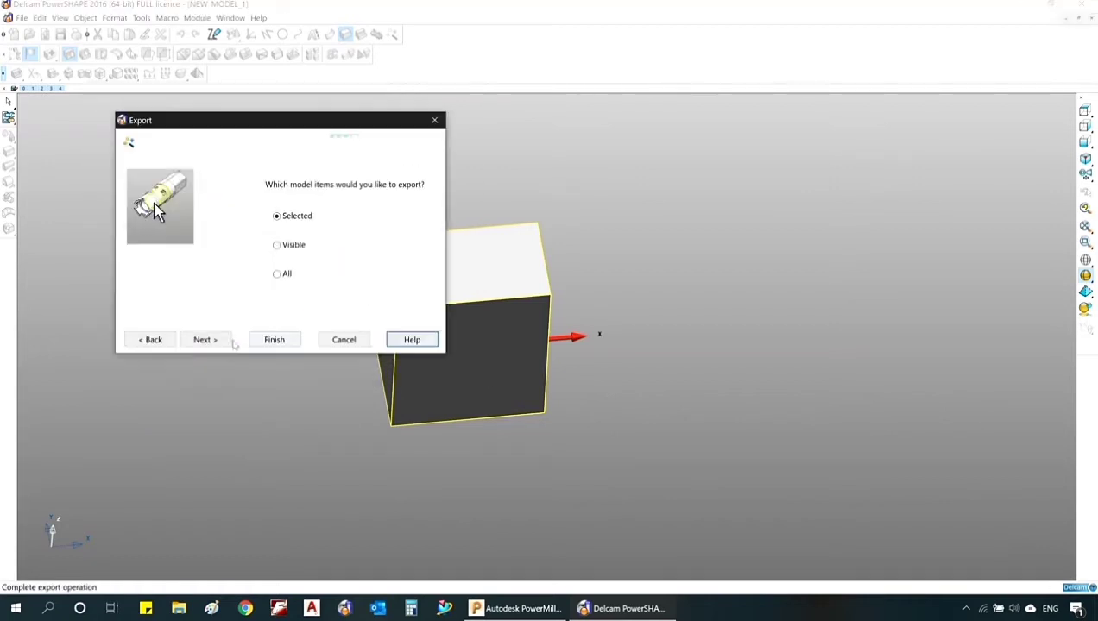
# Export only the selected items relative to the active workplane and complete the export.
pyautogui.click(207, 340)
pyautogui.click(264, 214)
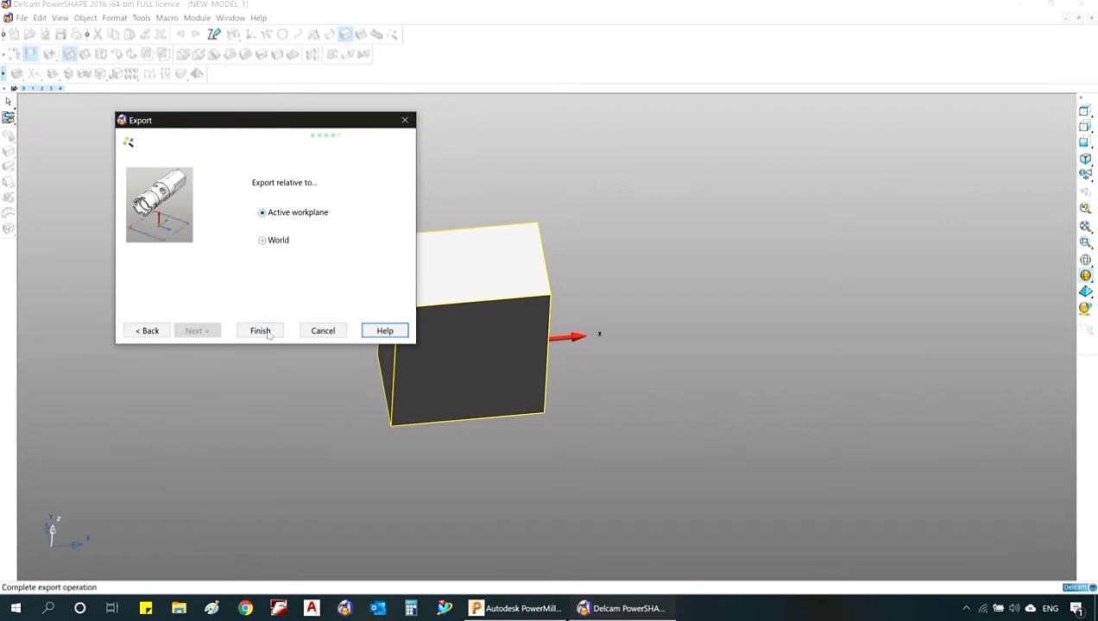
pyautogui.click(263, 333)
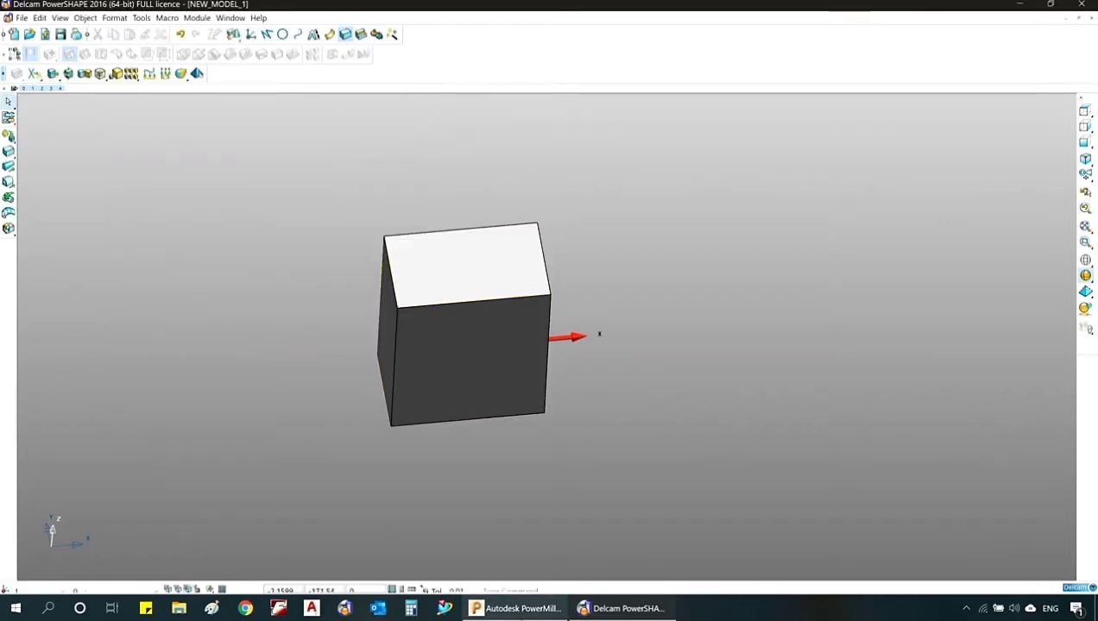
# Switch to Autodesk PowerMill and load the aa.dgk model from the Desktop folder in File Explorer.
pyautogui.click(518, 609)
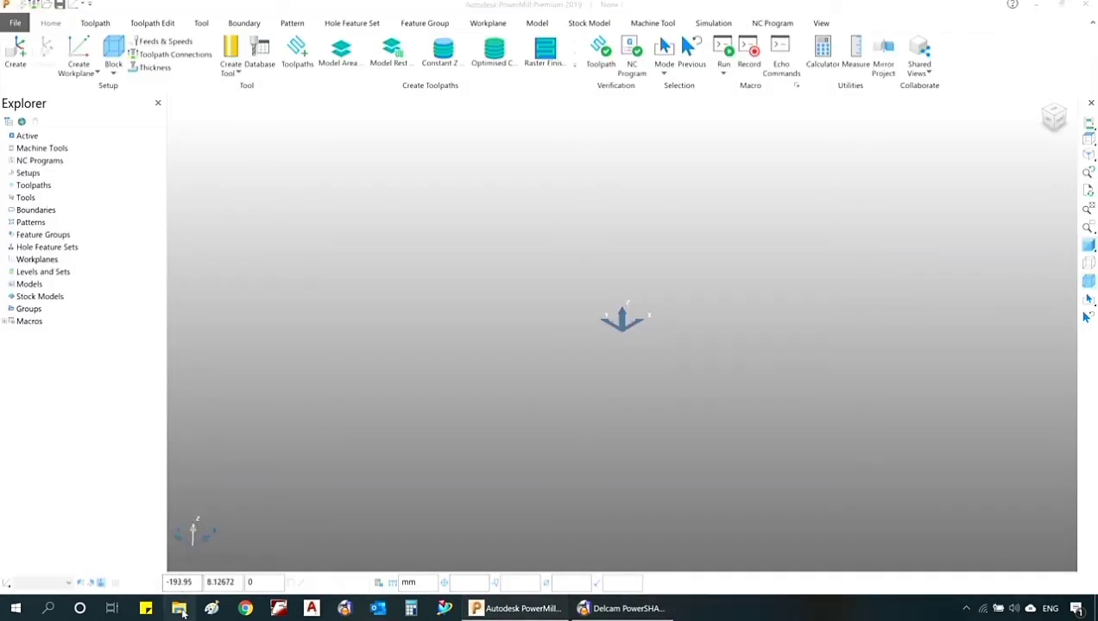
pyautogui.press('super+e')
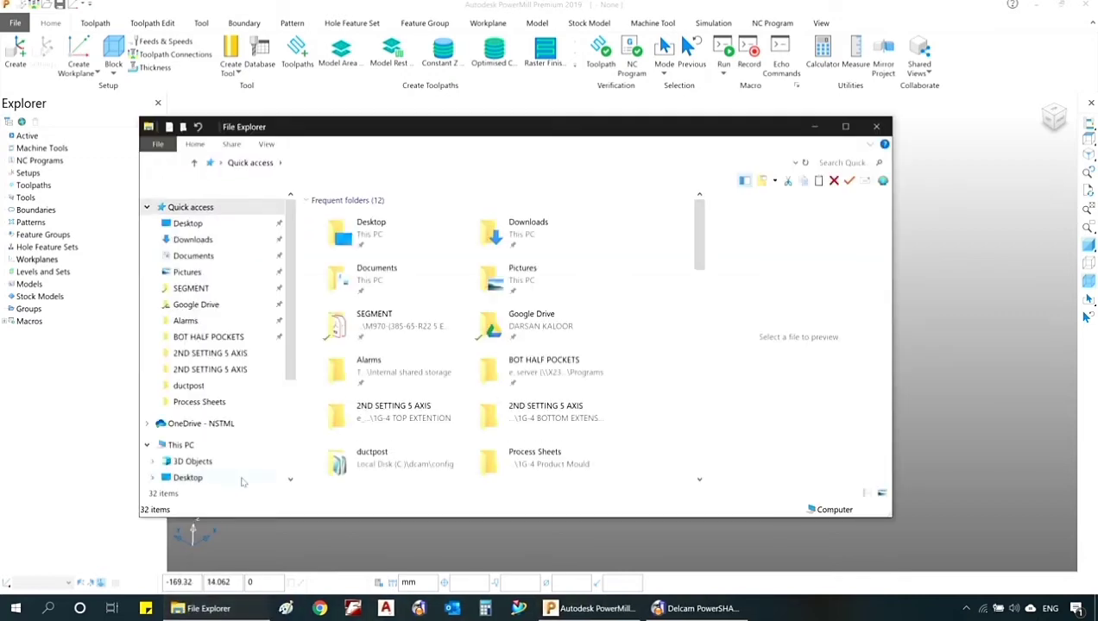
pyautogui.click(198, 227)
pyautogui.scroll(-4, 412, 277)
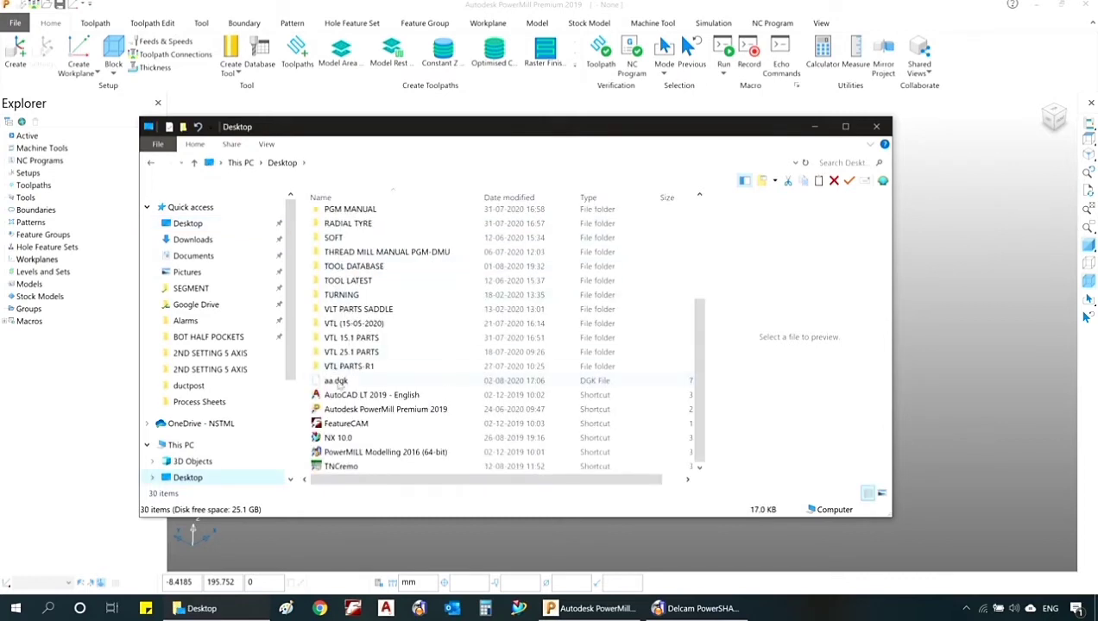
pyautogui.doubleClick(337, 381)
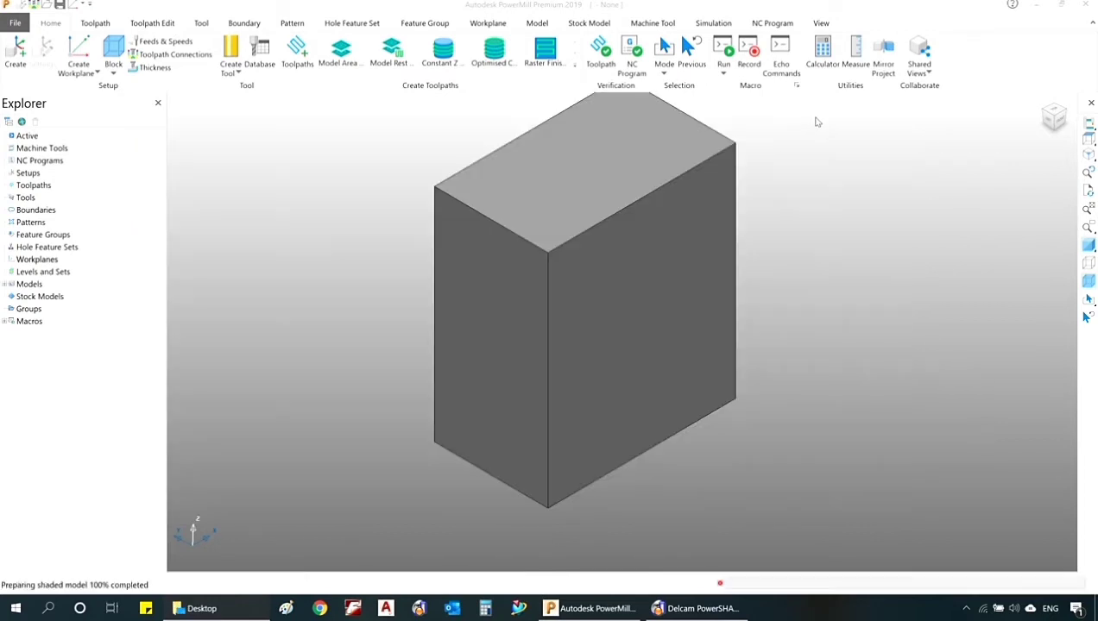
# Examine the imported block model up close and from an isometric viewpoint.
pyautogui.scroll(-4, 714, 262)
pyautogui.scroll(4, 713, 261)
pyautogui.moveTo(714, 262); pyautogui.dragTo(713, 262, button='middle')
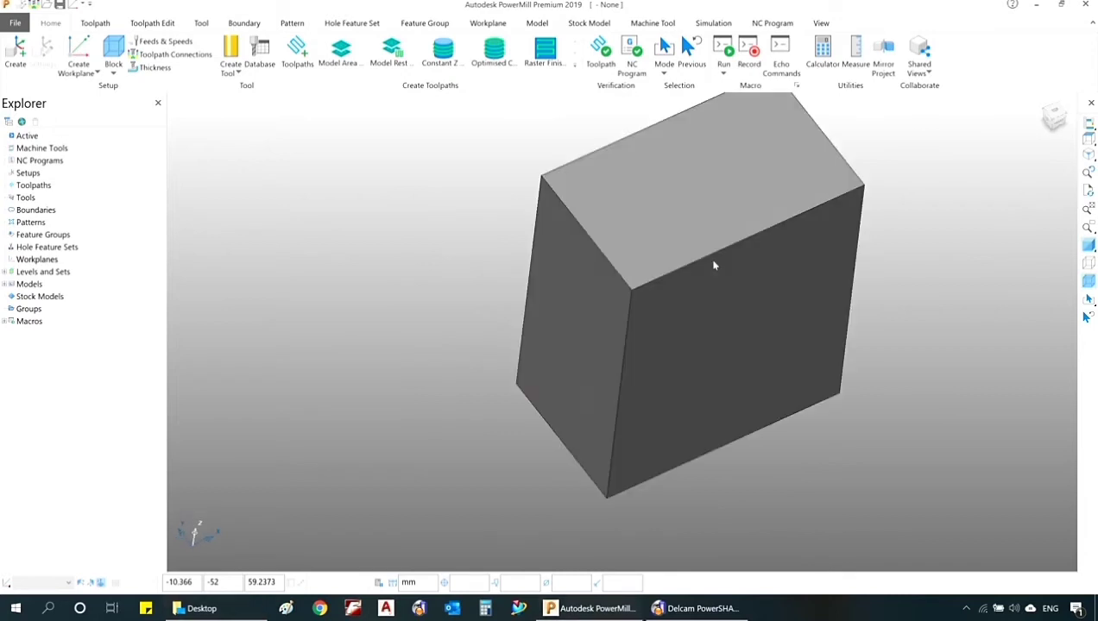
pyautogui.hotkey('ctrl', '1')
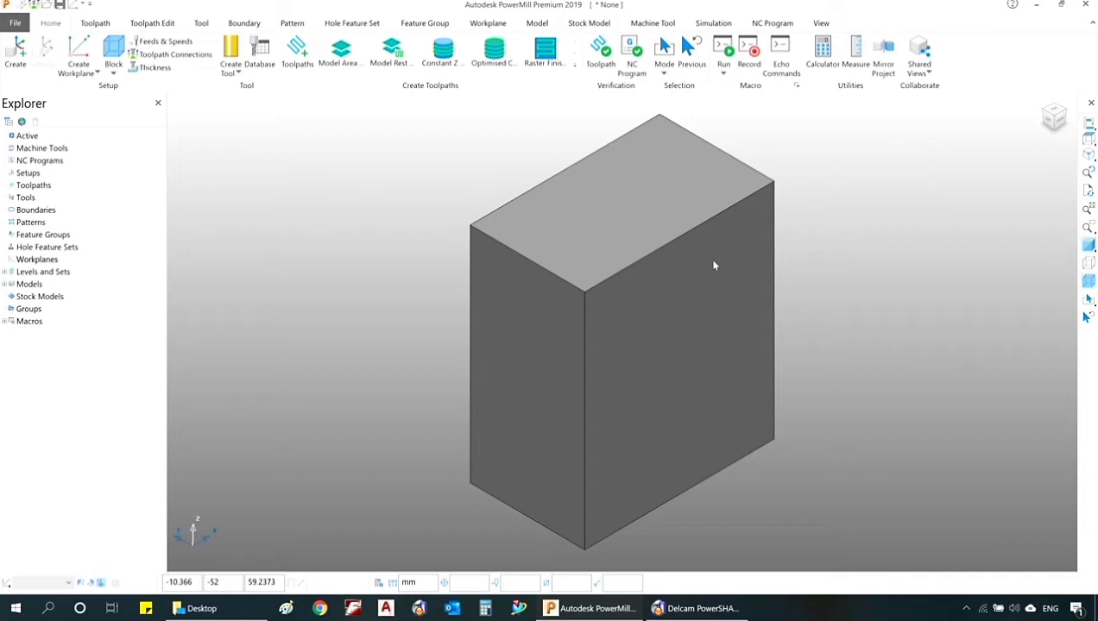
pyautogui.scroll(-2, 359, 391)
pyautogui.scroll(-2, 528, 343)
pyautogui.scroll(5, 528, 343)
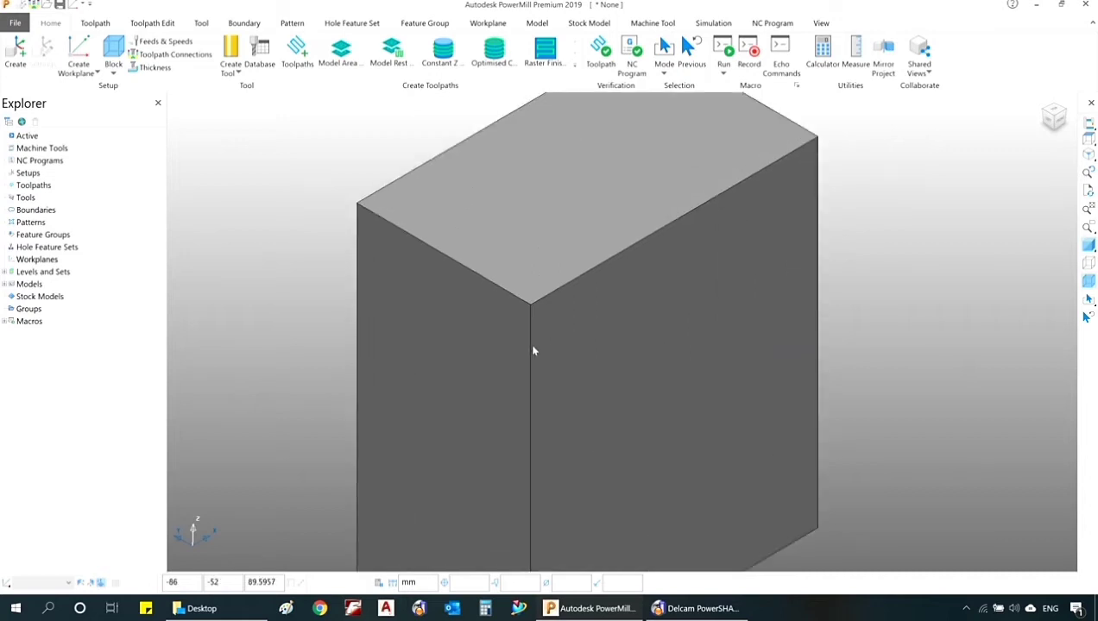
pyautogui.hotkey('ctrl', '1')
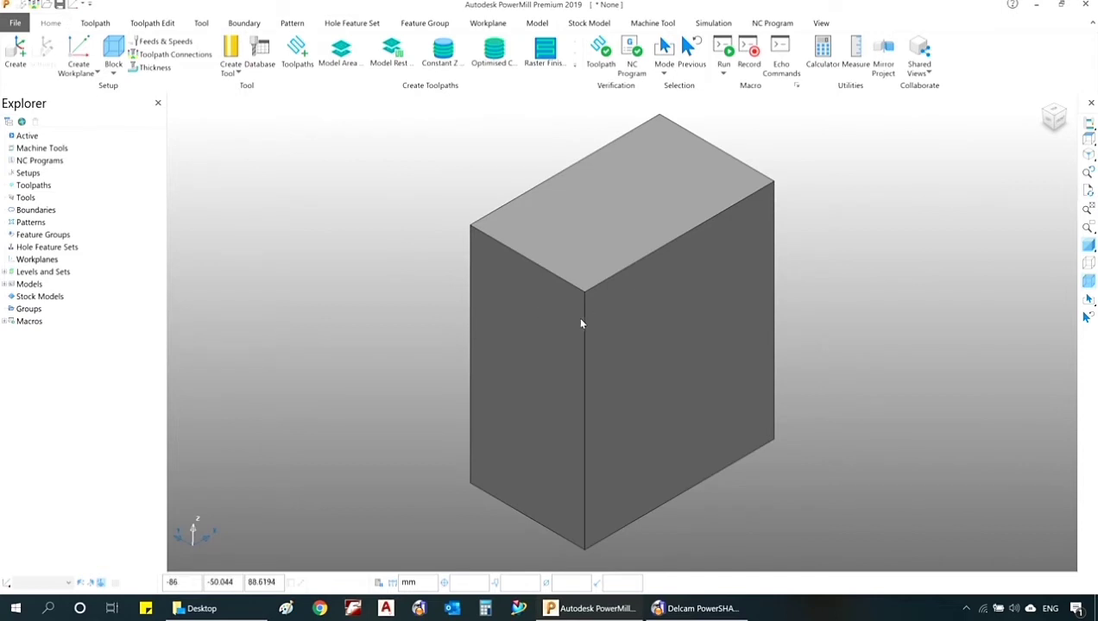
pyautogui.scroll(-2, 578, 341)
pyautogui.scroll(2, 587, 297)
pyautogui.scroll(-1, 587, 297)
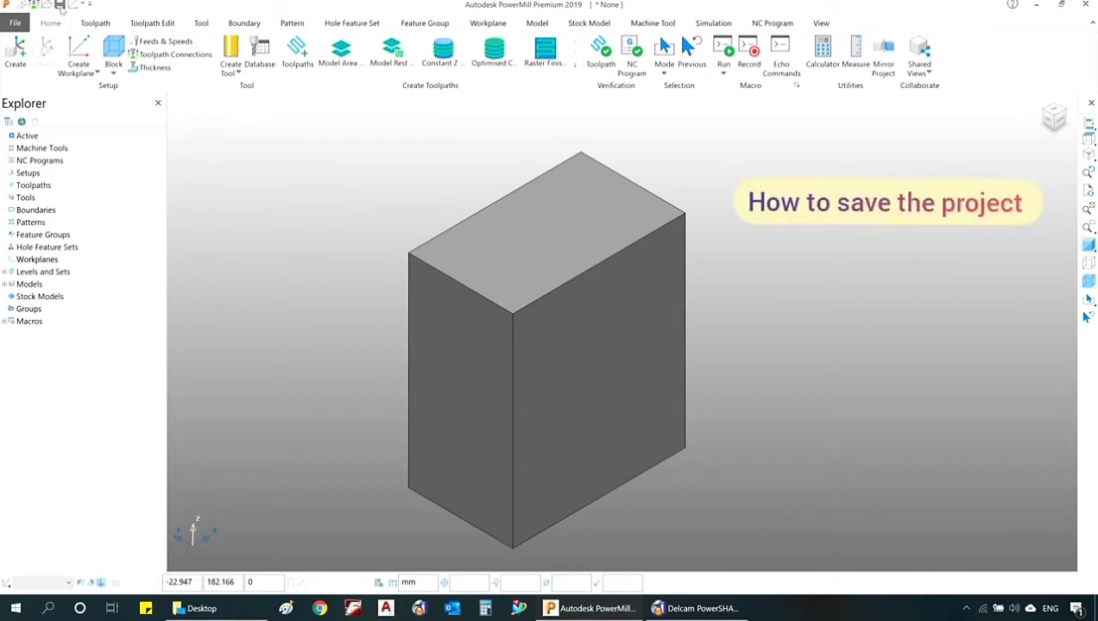
# Start saving the project and choose the Desktop as the save location.
pyautogui.click(12, 25)
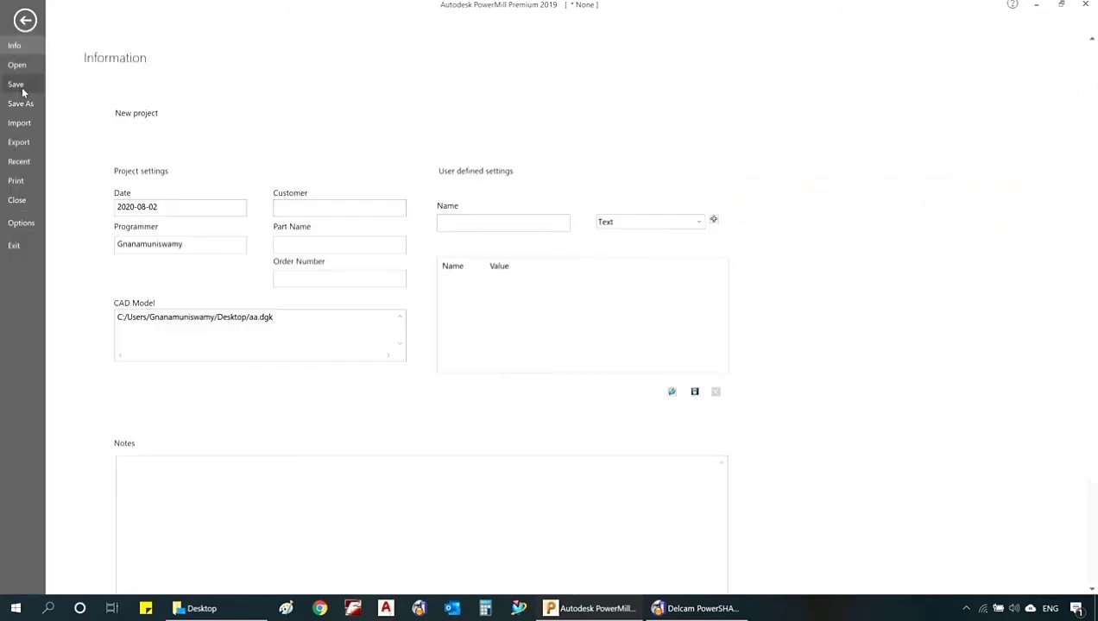
pyautogui.click(25, 19)
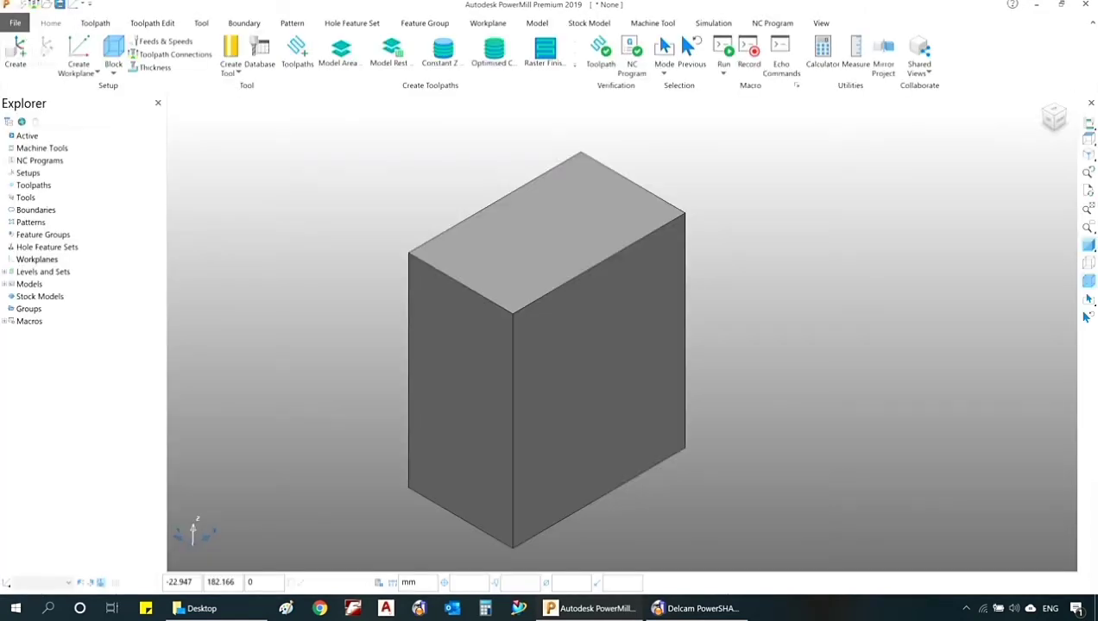
pyautogui.click(551, 222)
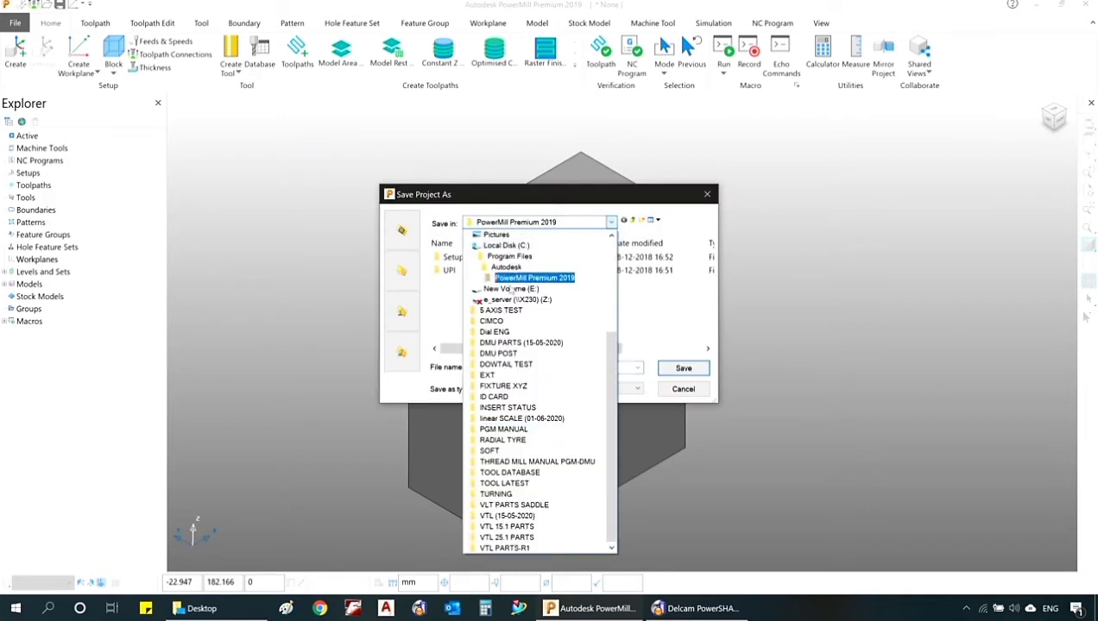
pyautogui.click(512, 280)
pyautogui.click(545, 222)
pyautogui.scroll(5, 525, 262)
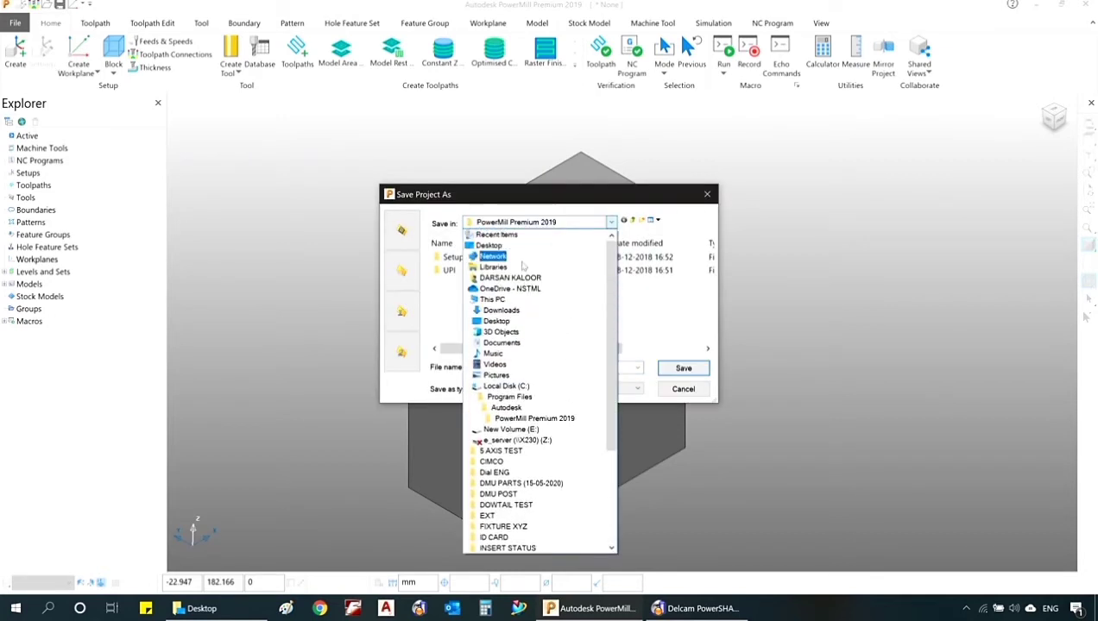
pyautogui.click(489, 245)
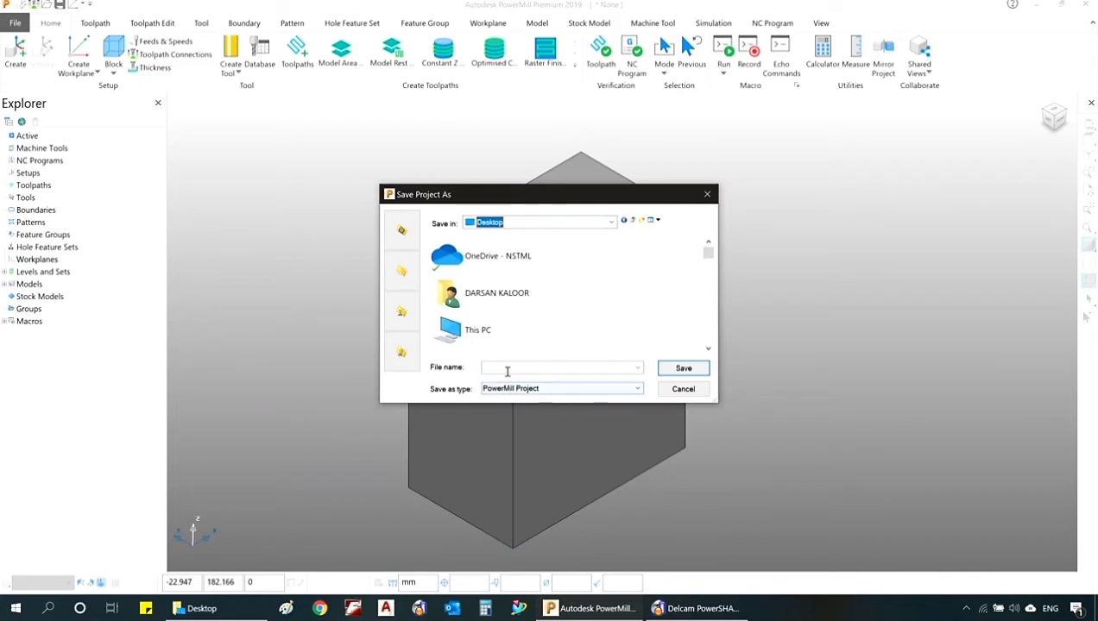
# Name the project power mill class 1 and save it as a PowerMill Project.
pyautogui.click(507, 371)
pyautogui.scroll(-10, 707, 268)
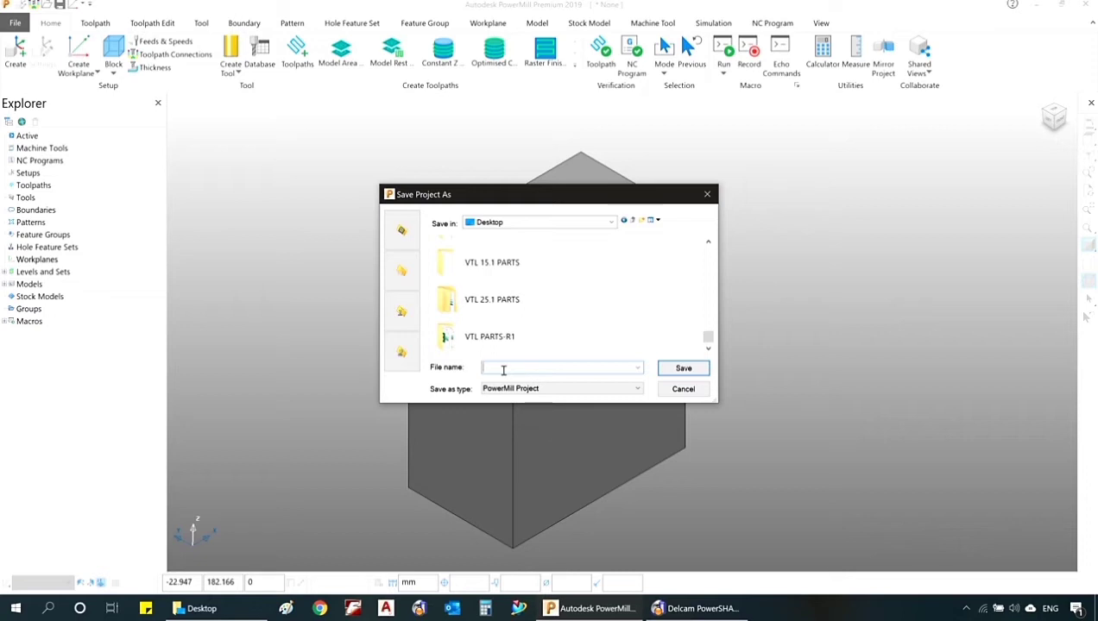
pyautogui.write('poer')
pyautogui.press('BackSpace')
pyautogui.press('BackSpace')
pyautogui.press('BackSpace')
pyautogui.press('BackSpace')
pyautogui.write('pow')
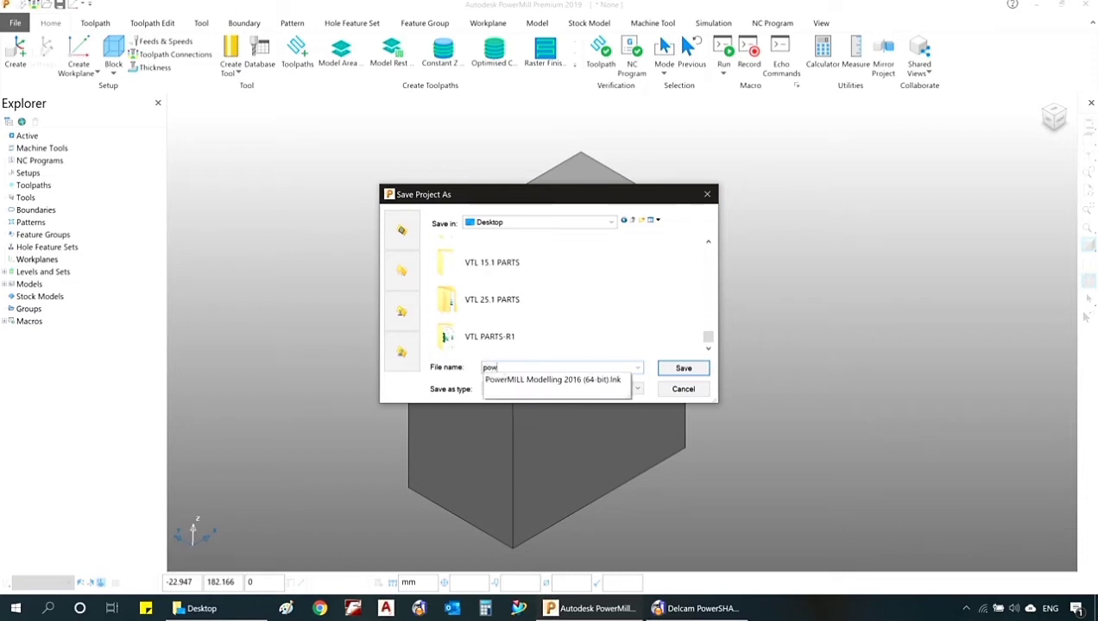
pyautogui.write('er mill class 1')
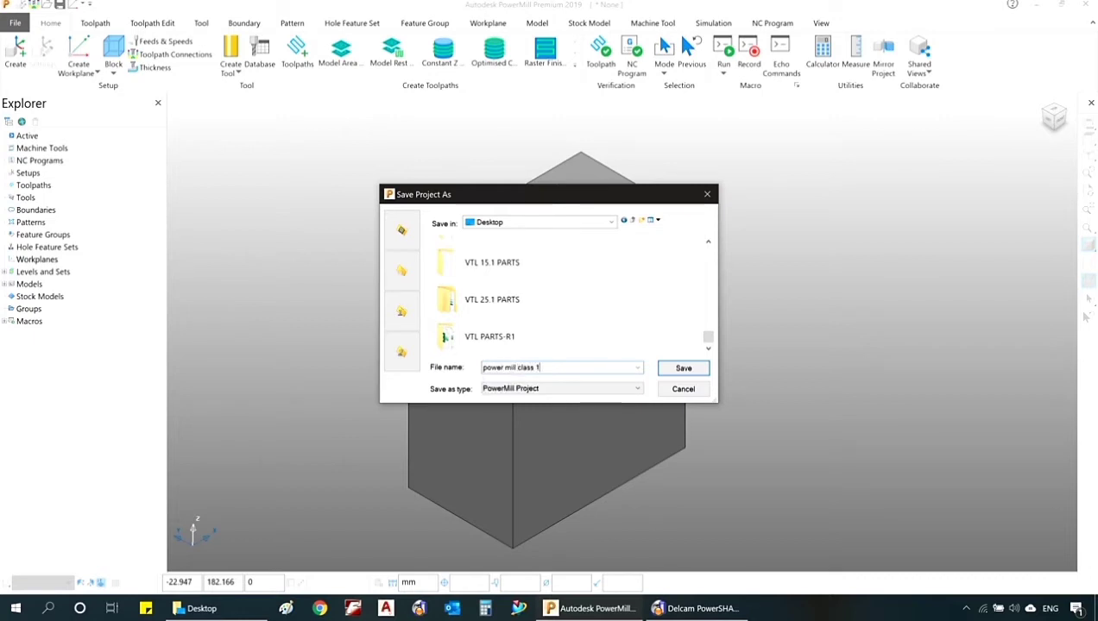
pyautogui.press('Return')
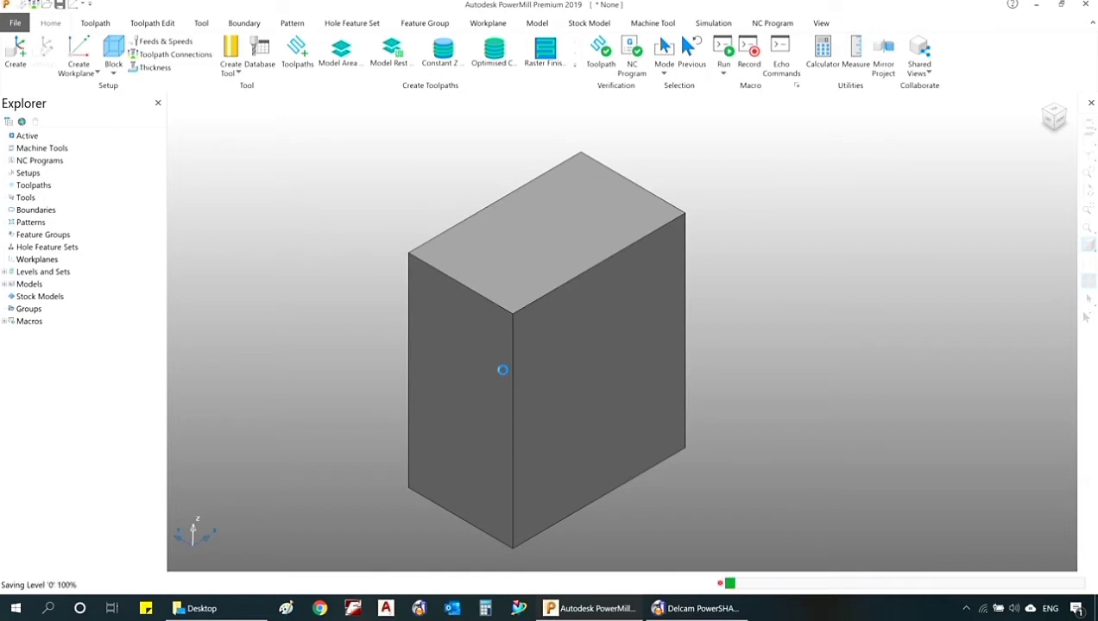
# Minimise the open windows and move the power mill class 1 project icon to a free area near the middle of the desktop.
pyautogui.click(1033, 11)
pyautogui.click(816, 117)
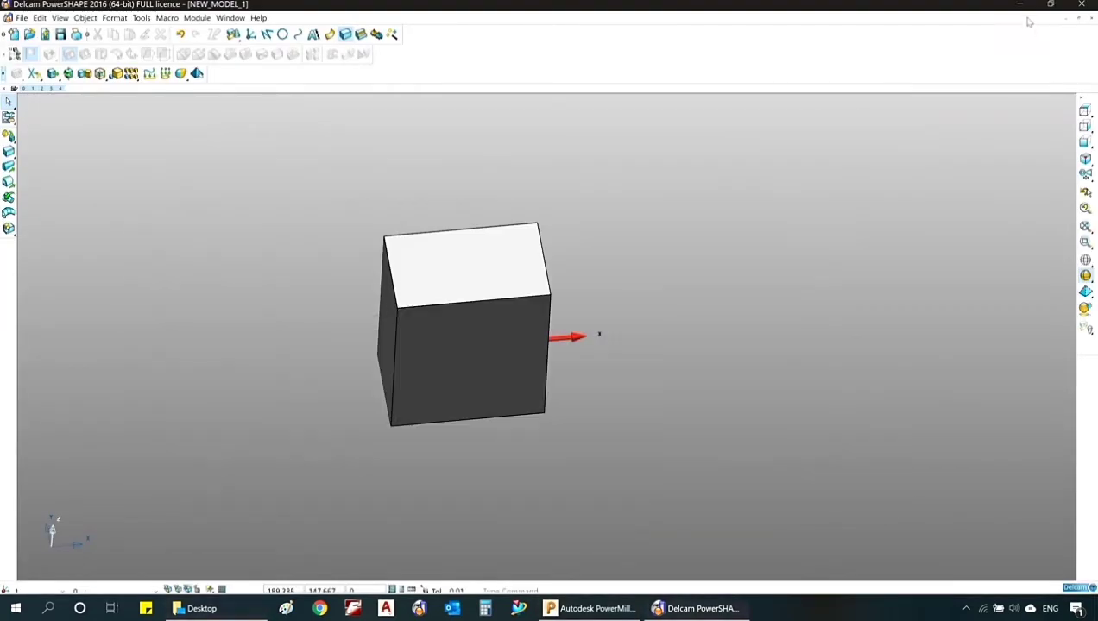
pyautogui.click(1020, 5)
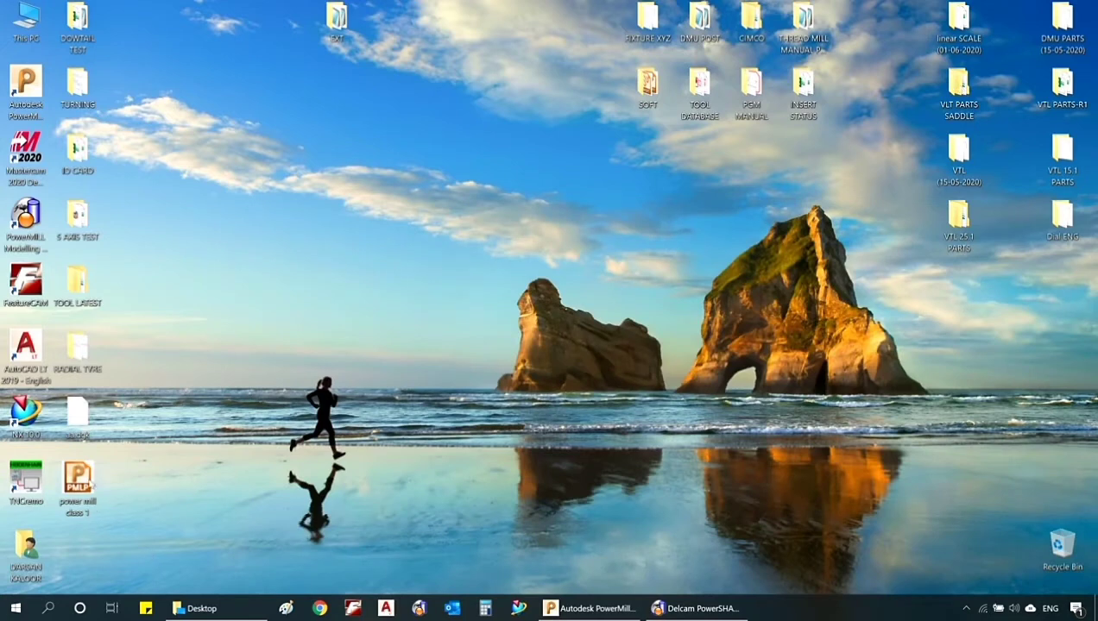
pyautogui.moveTo(77, 480); pyautogui.dragTo(441, 281)
pyautogui.moveTo(388, 437); pyautogui.dragTo(472, 240)
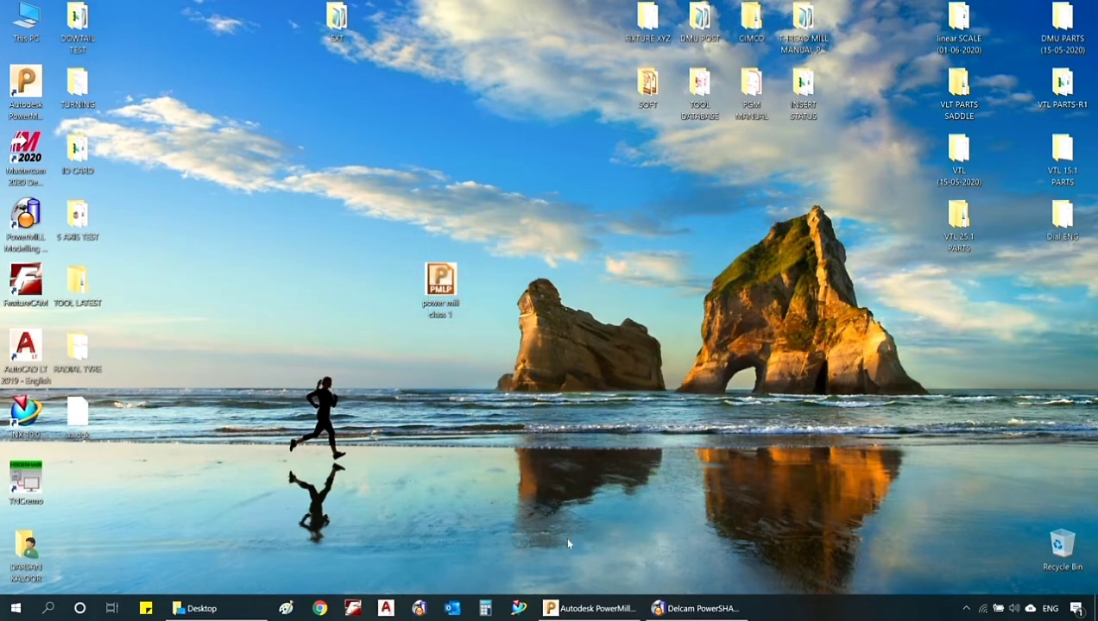
# Switch back to Autodesk PowerMill and save the current project again.
pyautogui.click(579, 607)
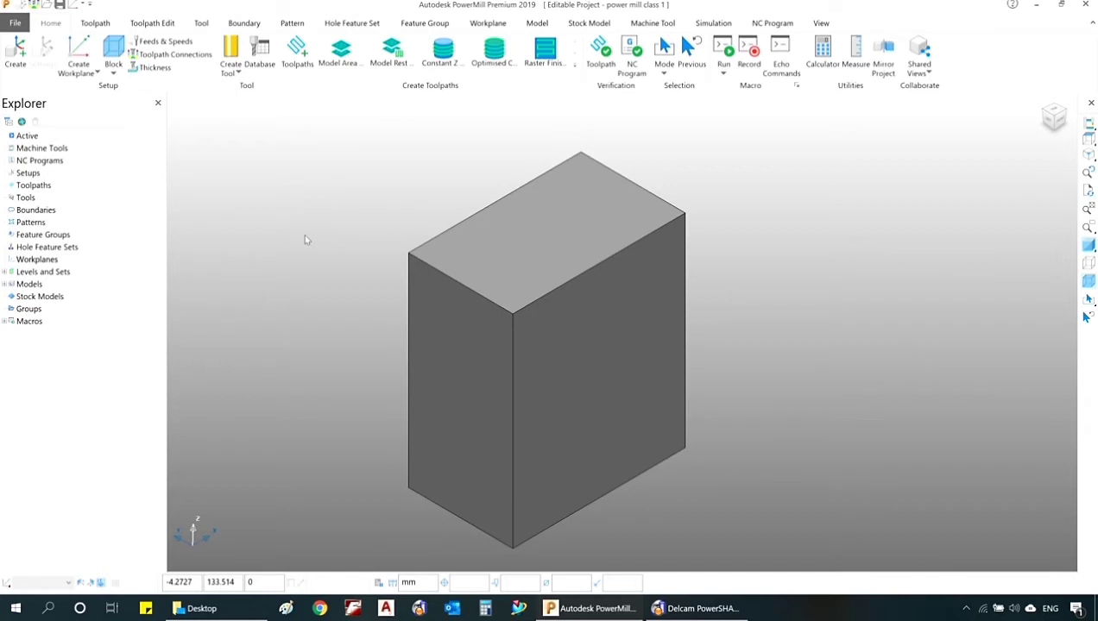
pyautogui.click(15, 24)
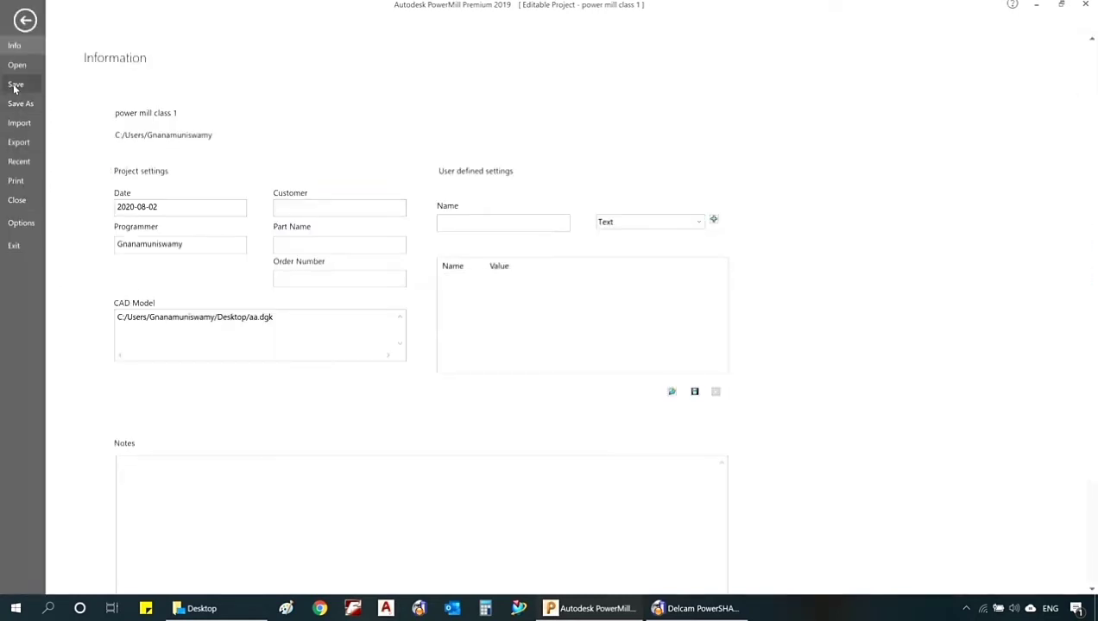
pyautogui.click(24, 21)
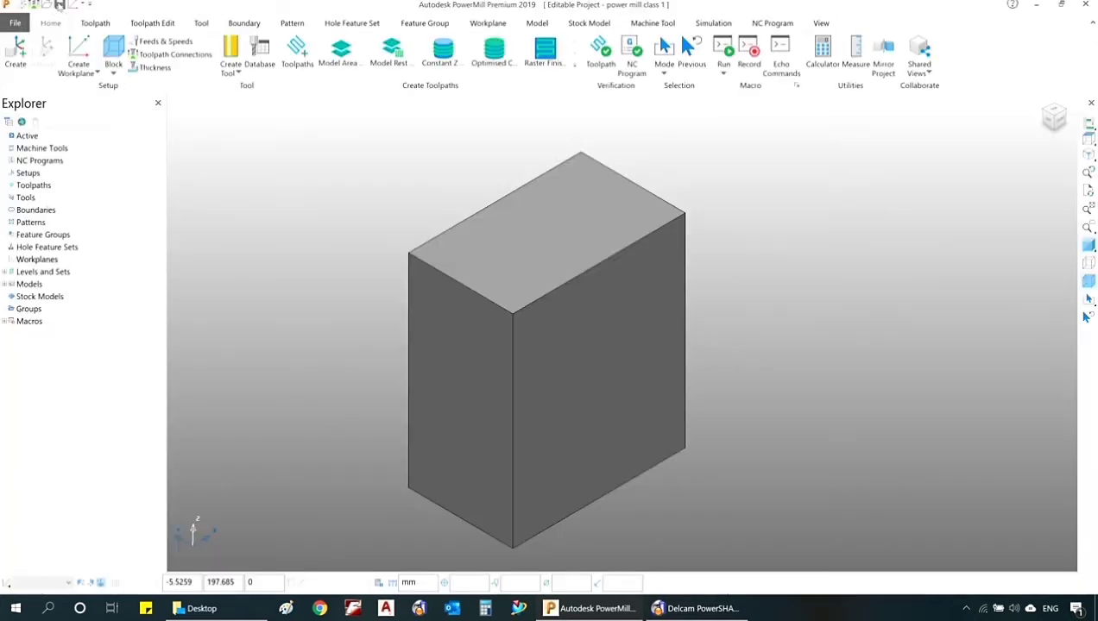
pyautogui.click(58, 5)
# Examine the block model from several angles and distances, including the isometric viewpoint.
pyautogui.moveTo(656, 277); pyautogui.dragTo(521, 406, button='middle')
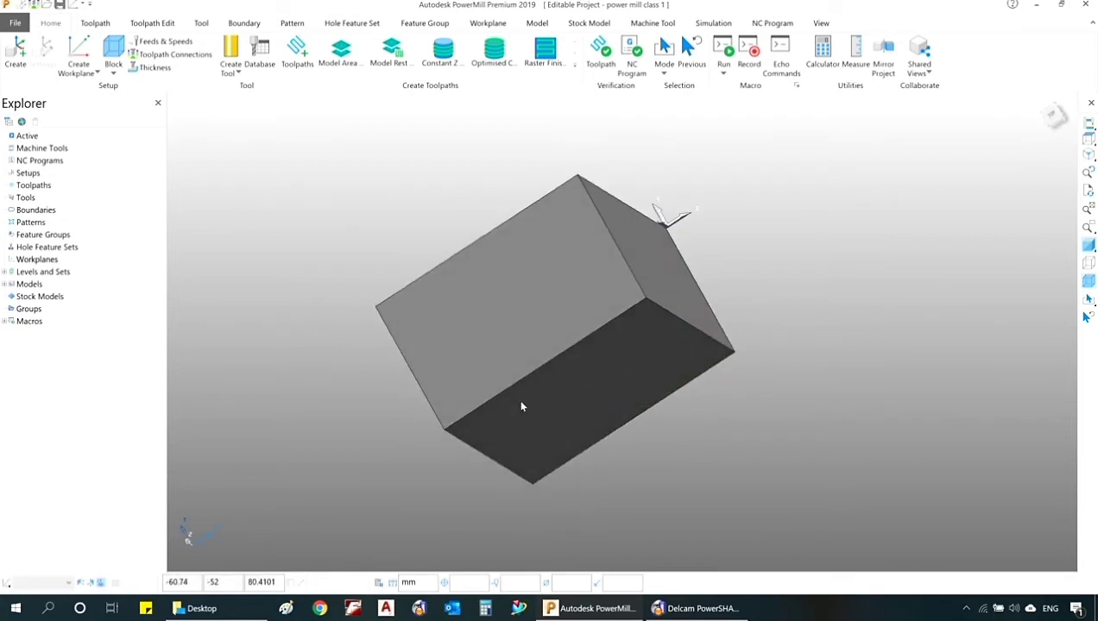
pyautogui.hotkey('ctrl', '1')
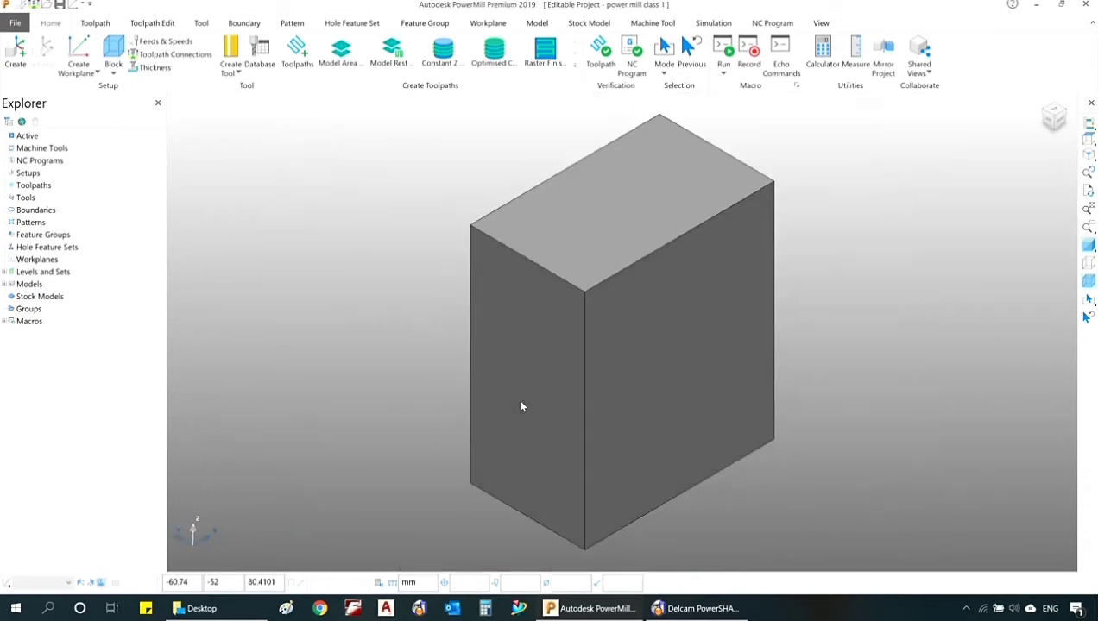
pyautogui.scroll(-3, 385, 393)
pyautogui.moveTo(683, 379); pyautogui.dragTo(472, 454, button='middle')
pyautogui.hotkey('ctrl', '1')
pyautogui.scroll(-3, 512, 404)
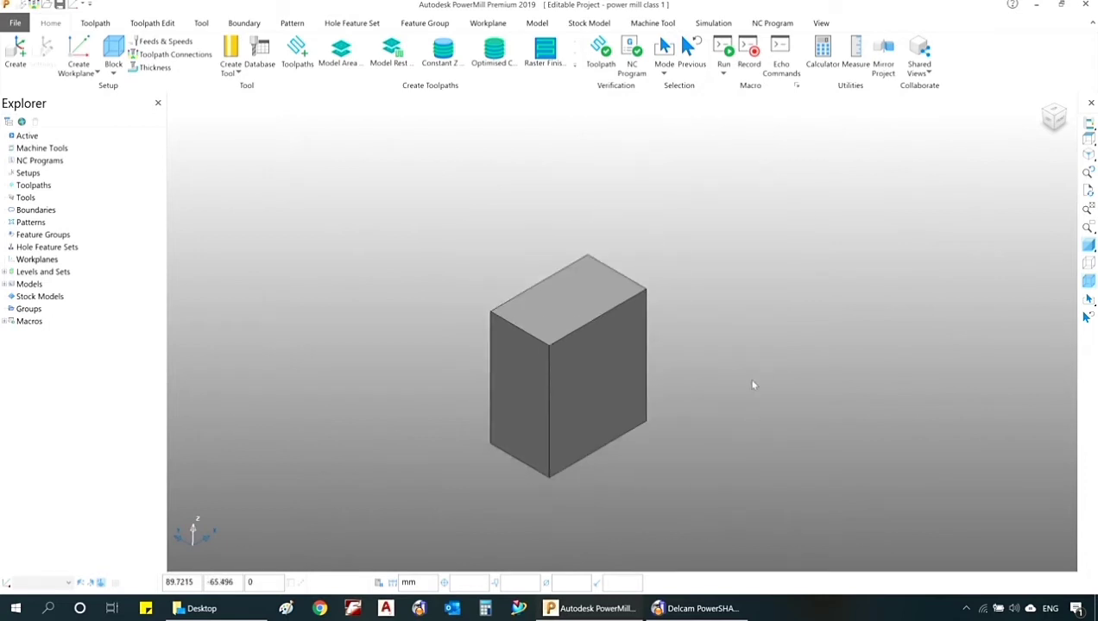
pyautogui.moveTo(752, 385); pyautogui.dragTo(564, 394, button='middle')
pyautogui.scroll(3, 530, 364)
pyautogui.scroll(-3, 596, 393)
pyautogui.scroll(3, 721, 303)
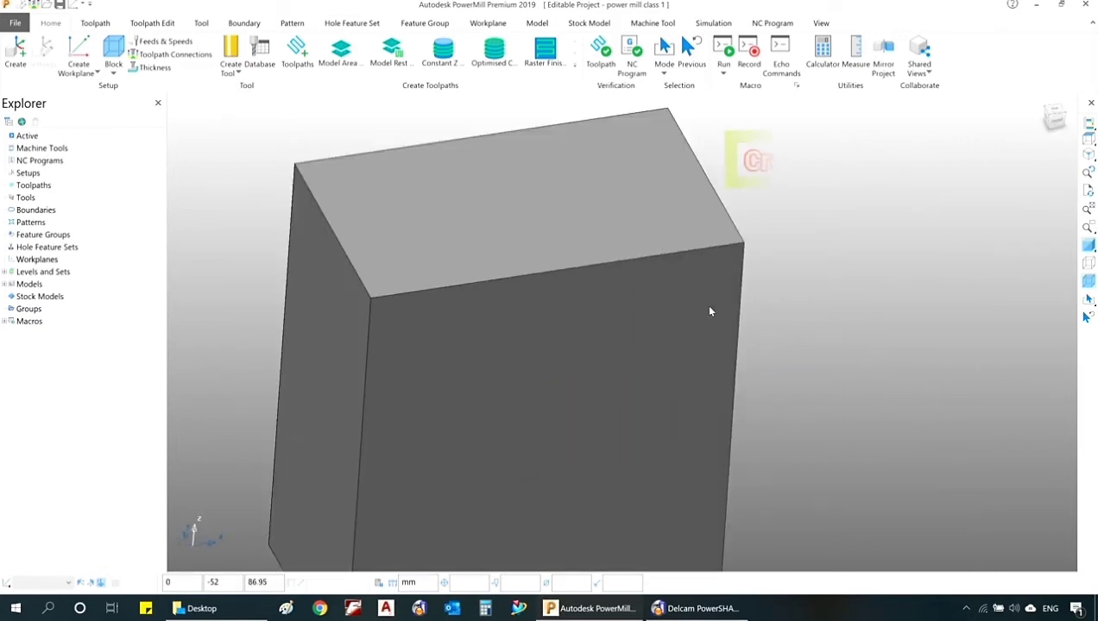
pyautogui.scroll(-3, 574, 310)
pyautogui.moveTo(599, 257); pyautogui.dragTo(519, 352, button='middle')
# Start creating a new workplane in the project with the Workplane Editor.
pyautogui.click(48, 260)
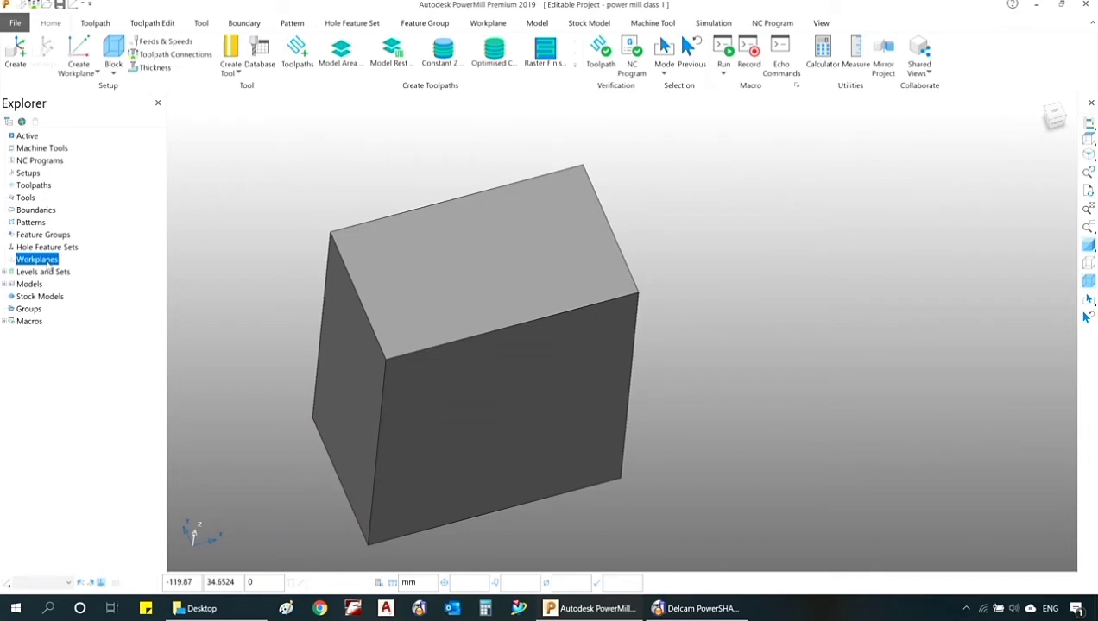
pyautogui.rightClick(48, 269)
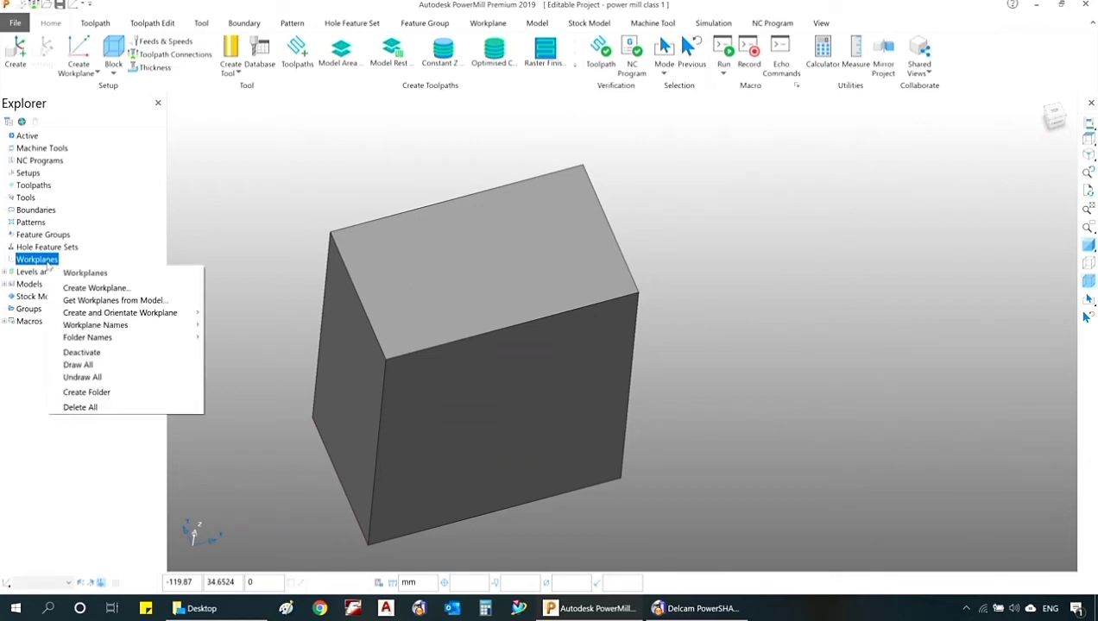
pyautogui.click(34, 263)
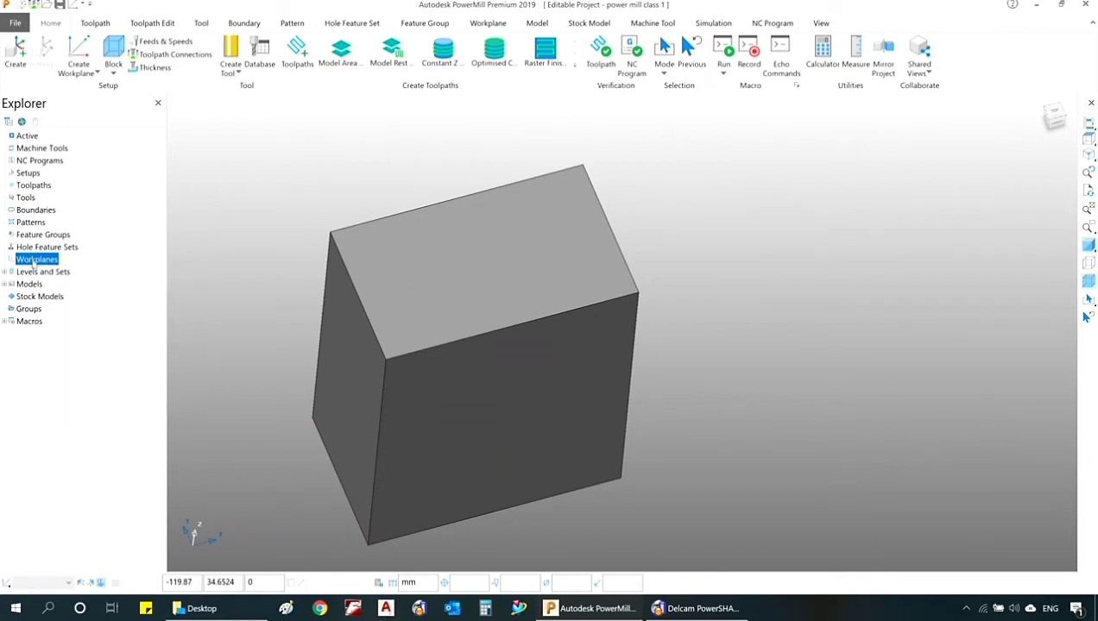
pyautogui.rightClick(34, 264)
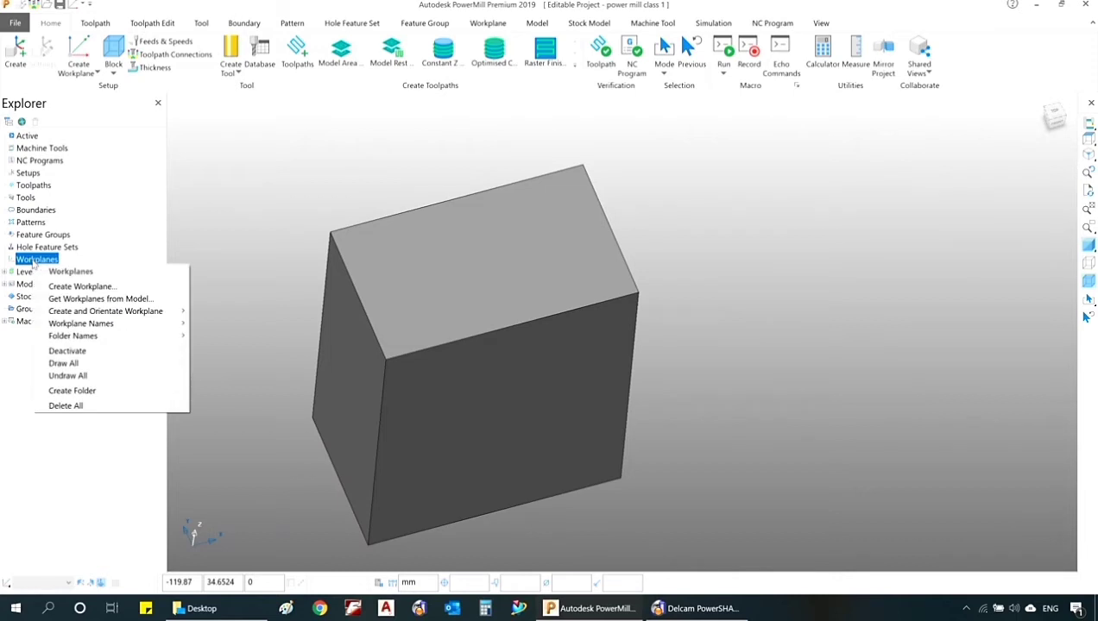
pyautogui.click(80, 287)
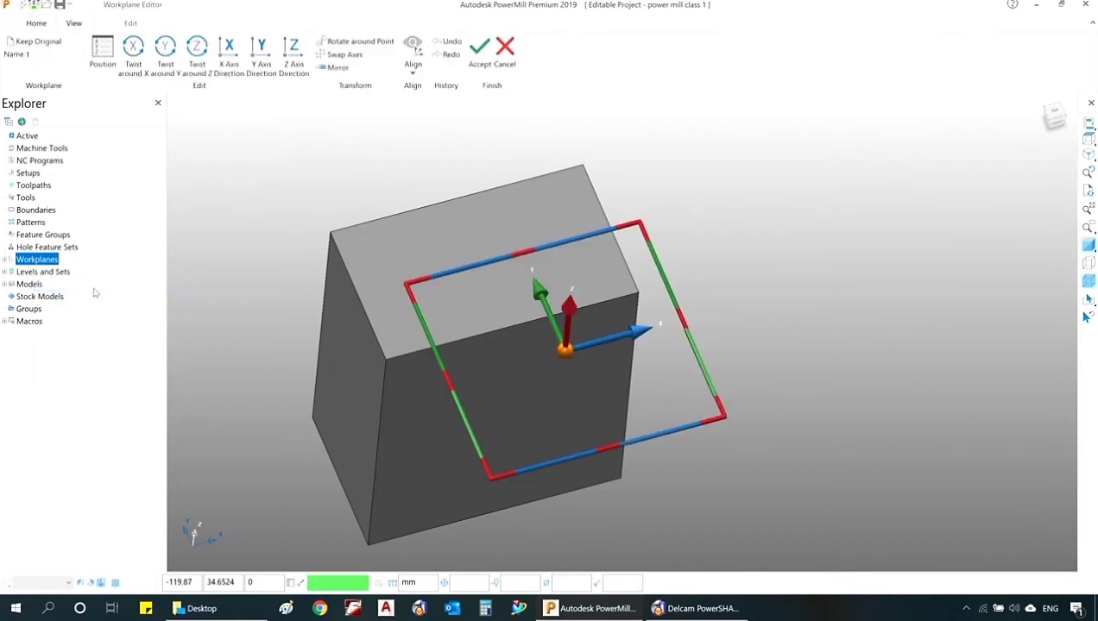
# Examine the new workplane's origin and its X, Y and Z axis directions relative to the block.
pyautogui.moveTo(664, 399); pyautogui.dragTo(624, 443, button='middle')
pyautogui.keyDown('shift'); pyautogui.moveTo(903, 406); pyautogui.dragTo(561, 428, button='middle'); pyautogui.keyUp('shift')
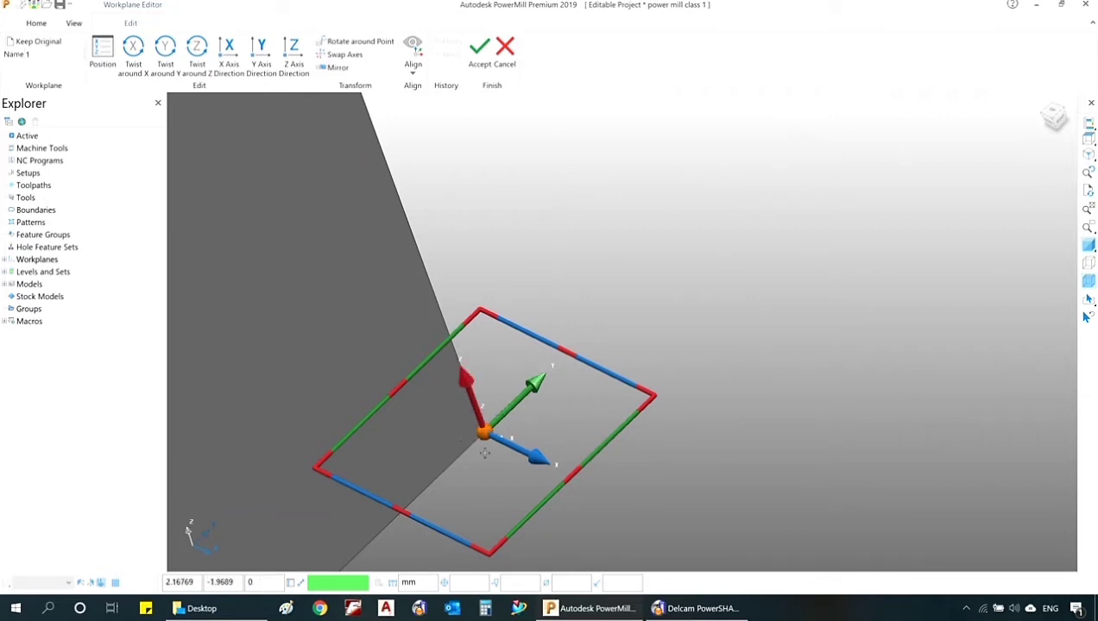
pyautogui.moveTo(481, 440); pyautogui.dragTo(632, 380, button='middle')
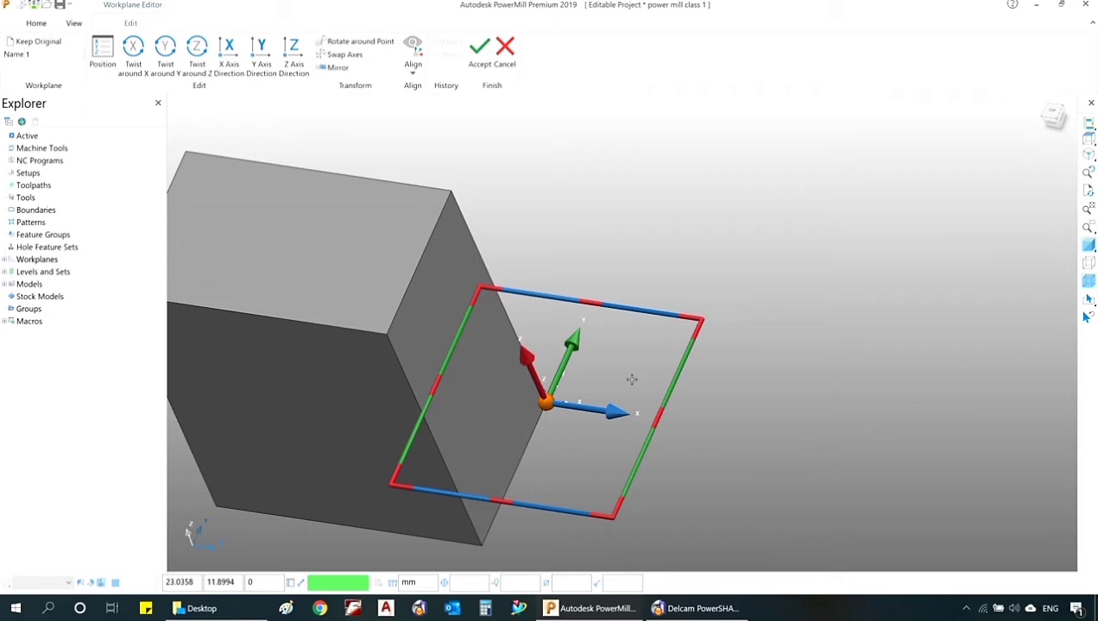
pyautogui.scroll(-5, 632, 380)
pyautogui.moveTo(629, 393); pyautogui.dragTo(620, 371, button='middle')
pyautogui.scroll(3, 599, 434)
pyautogui.scroll(5, 599, 434)
pyautogui.moveTo(694, 326); pyautogui.dragTo(615, 402, button='middle')
pyautogui.scroll(-3, 609, 419)
pyautogui.scroll(4, 642, 346)
pyautogui.scroll(-8, 640, 352)
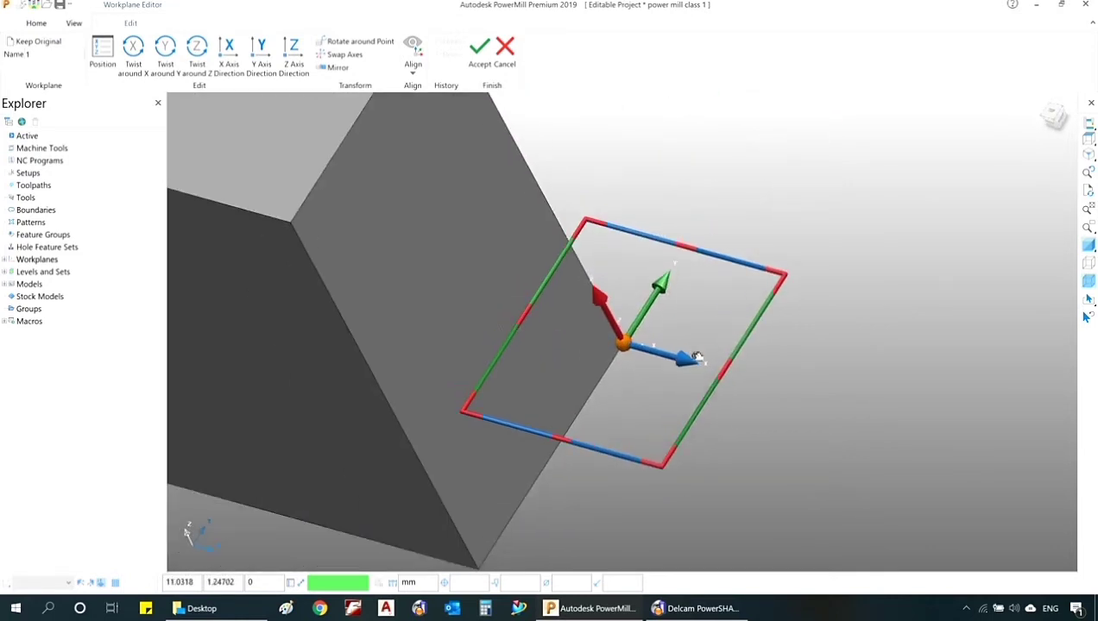
pyautogui.scroll(7, 682, 343)
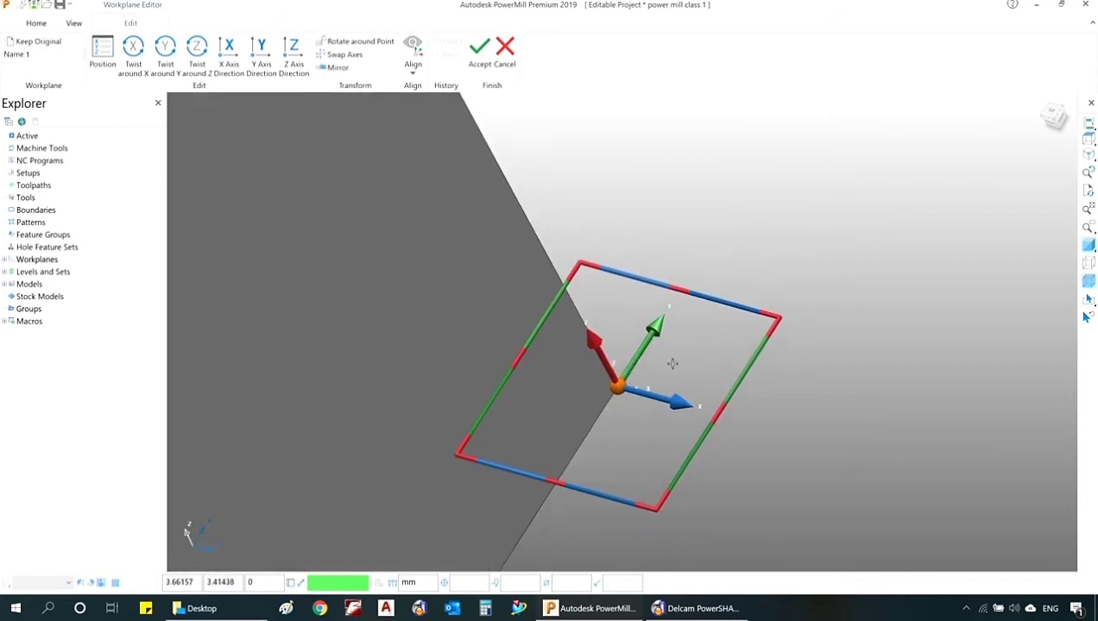
pyautogui.scroll(-4, 671, 365)
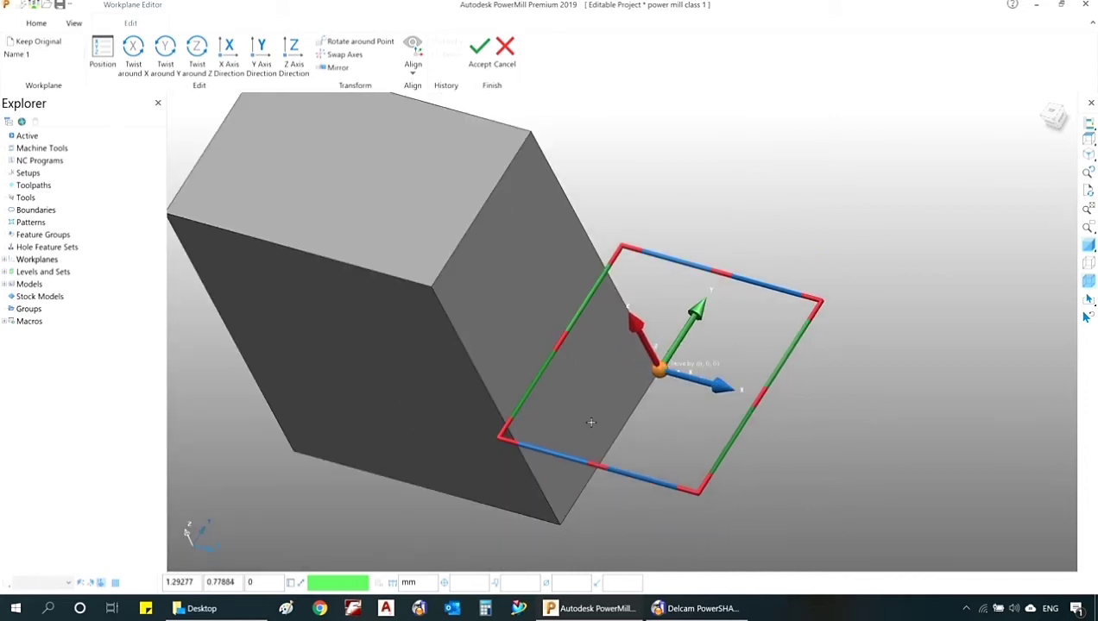
pyautogui.scroll(-5, 574, 401)
pyautogui.scroll(4, 558, 394)
pyautogui.scroll(-2, 554, 394)
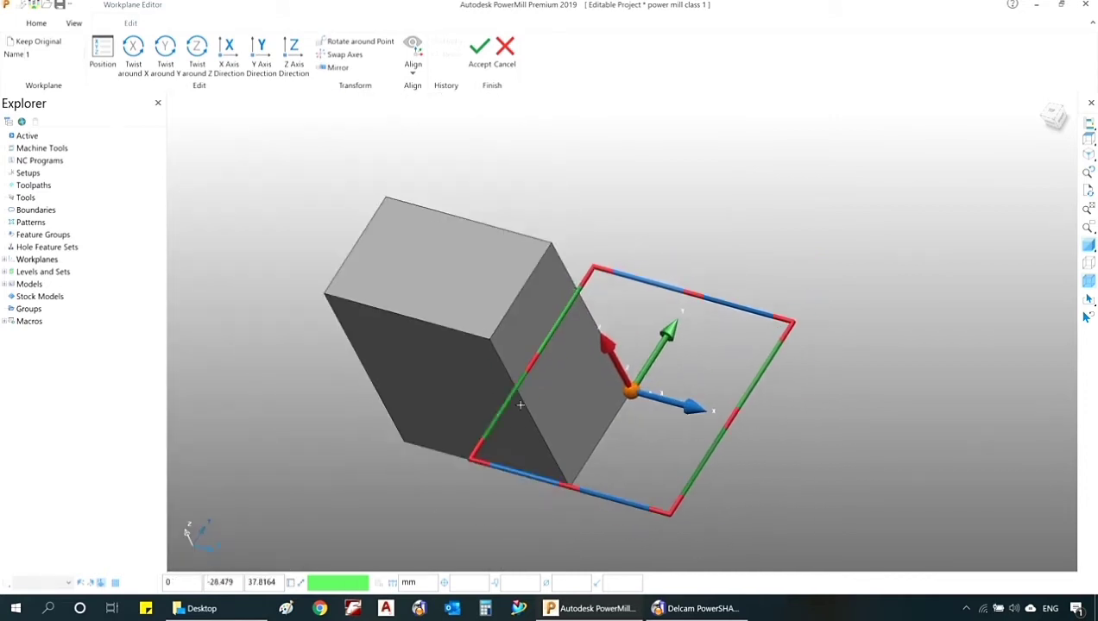
pyautogui.moveTo(480, 408); pyautogui.dragTo(640, 427, button='middle')
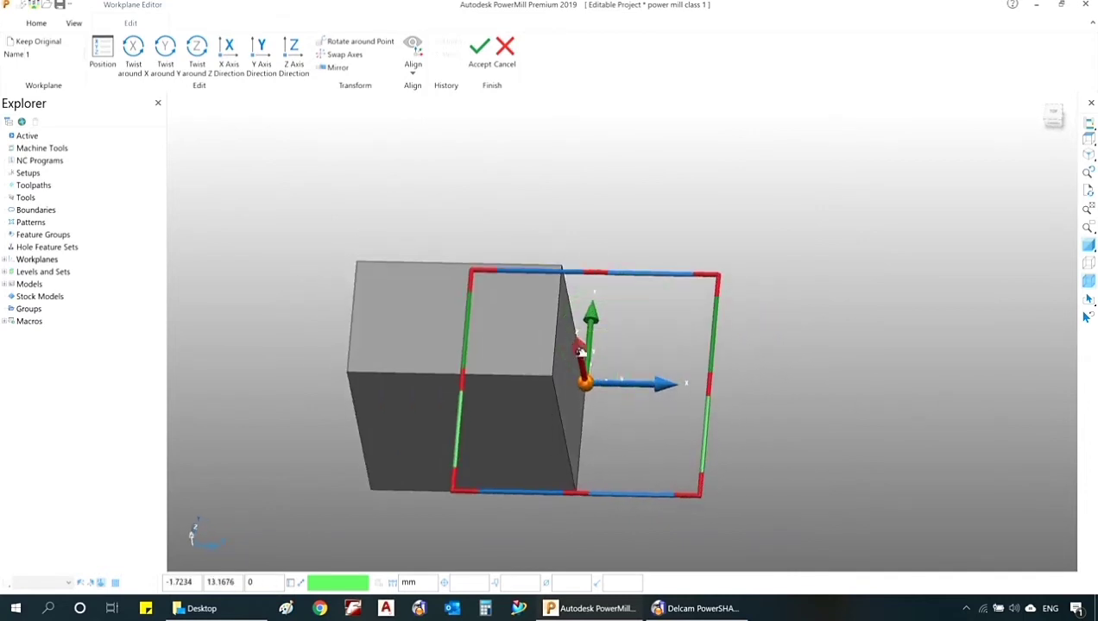
pyautogui.moveTo(578, 346); pyautogui.dragTo(583, 220, button='middle')
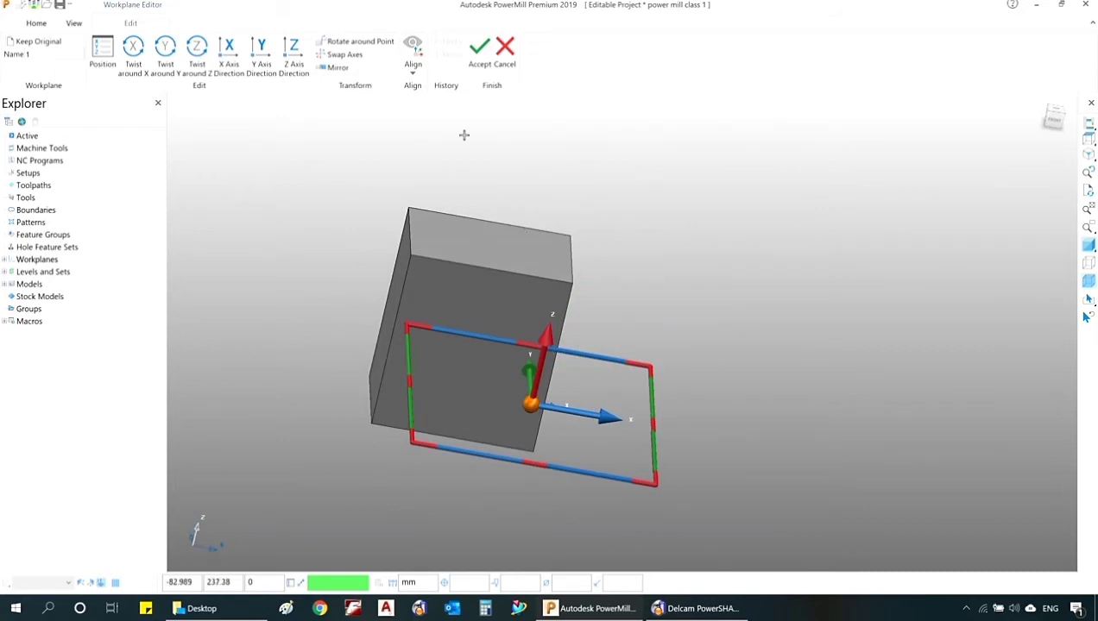
# Accept the new workplane and expand the Workplanes group in the project tree.
pyautogui.click(480, 52)
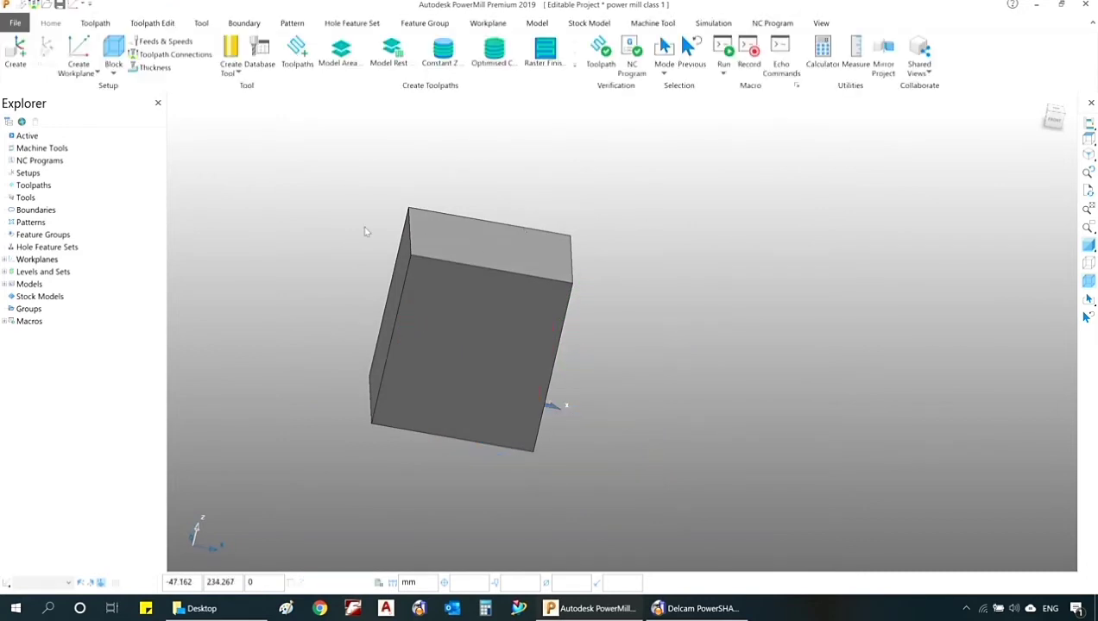
pyautogui.click(5, 260)
pyautogui.rightClick(45, 265)
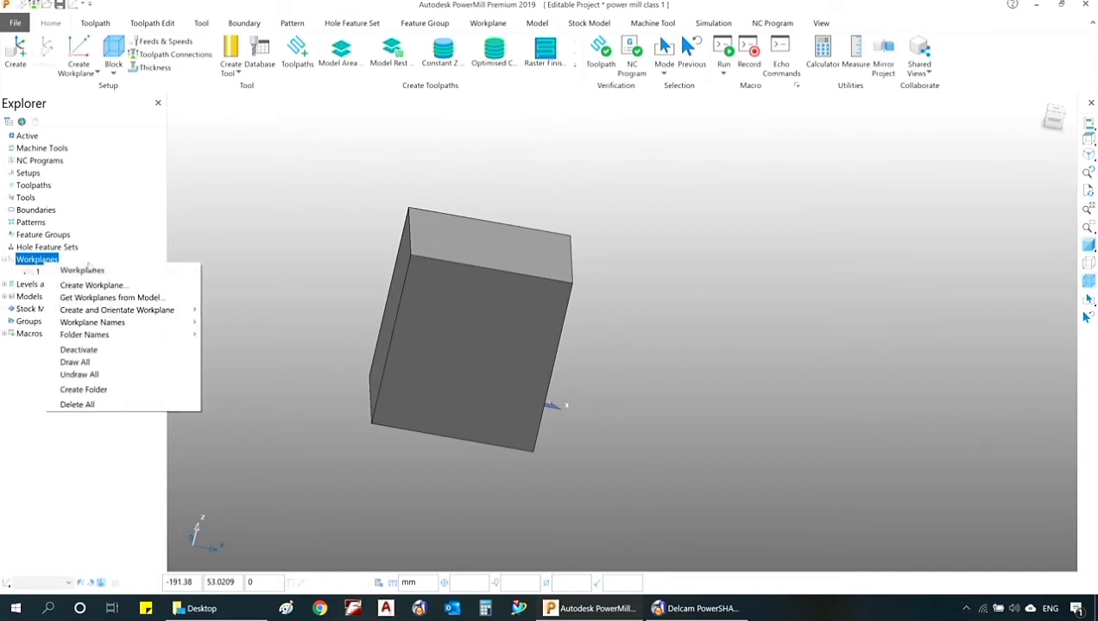
pyautogui.click(302, 232)
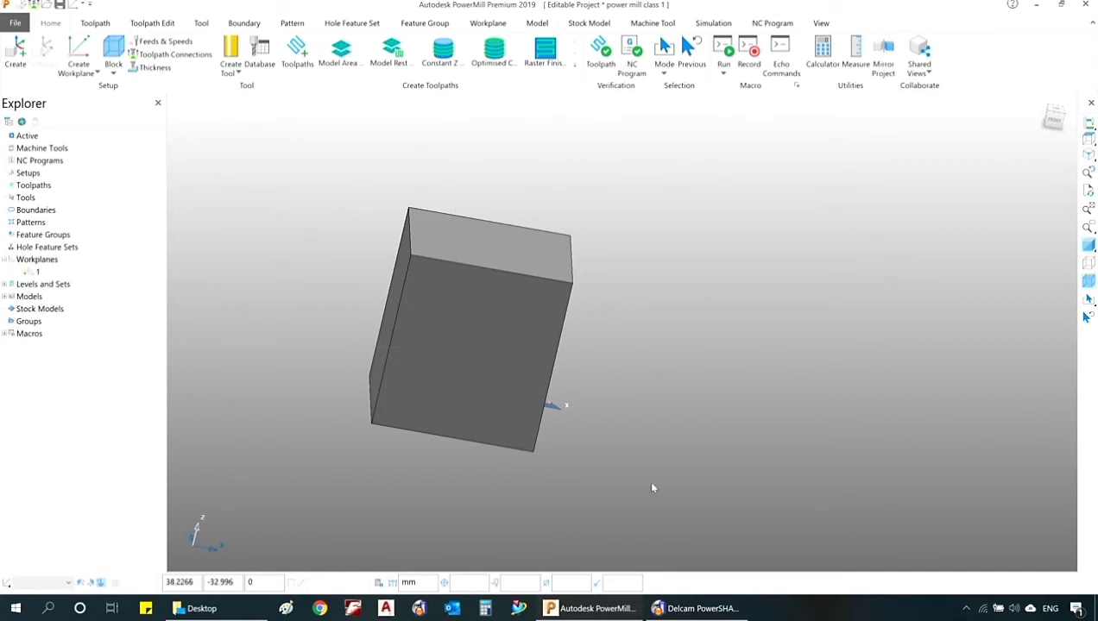
# Create a workplane at the top of the selected block.
pyautogui.moveTo(548, 288); pyautogui.dragTo(525, 340, button='middle')
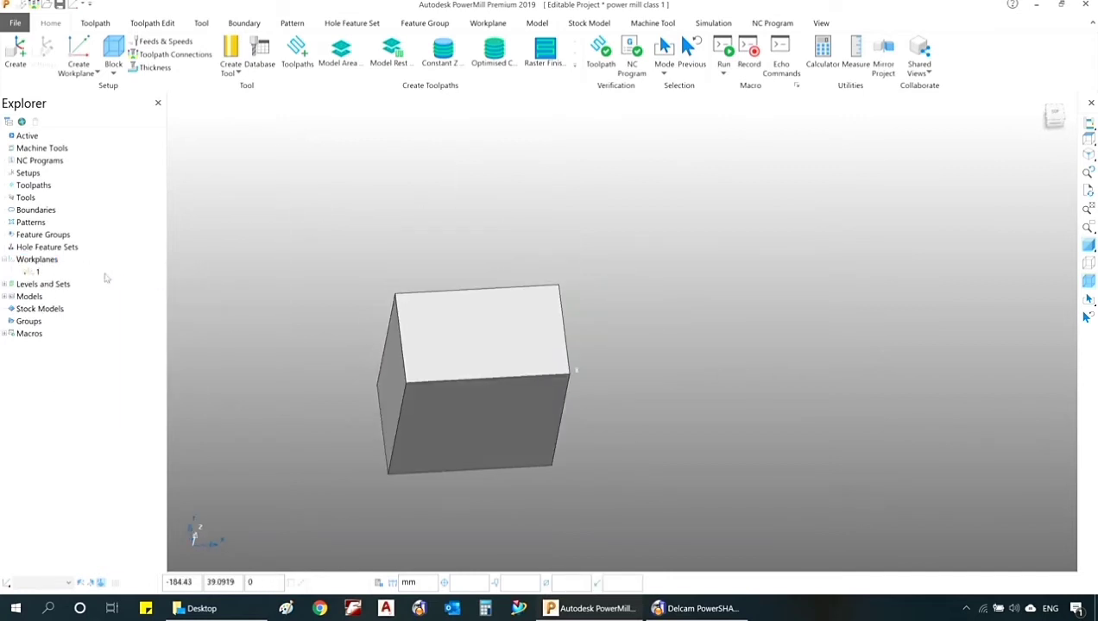
pyautogui.rightClick(45, 263)
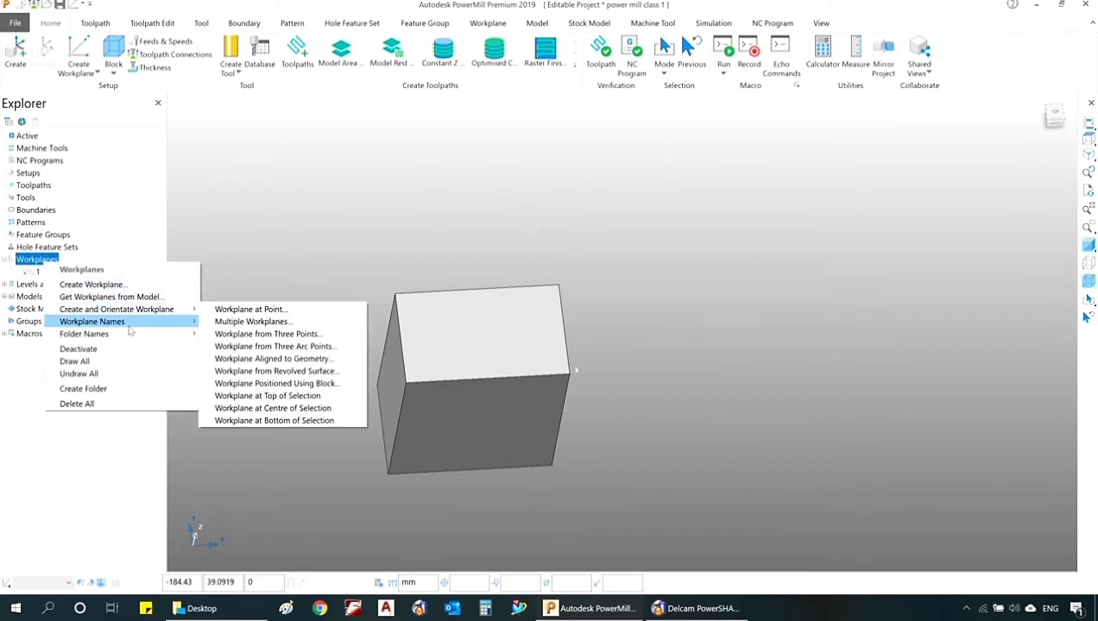
pyautogui.moveTo(134, 312)
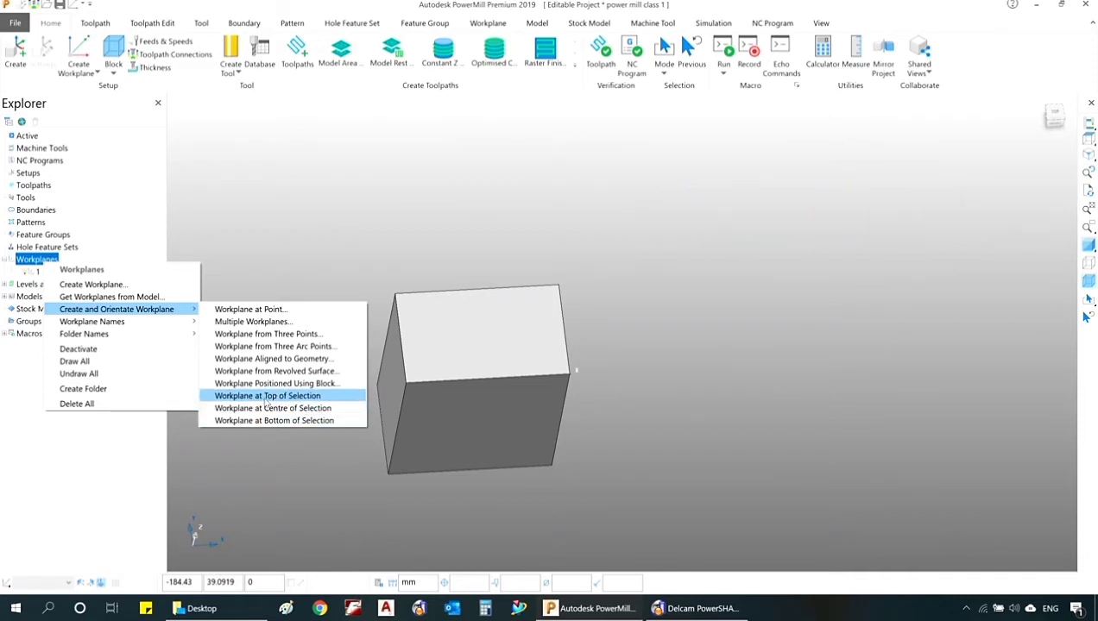
pyautogui.click(307, 397)
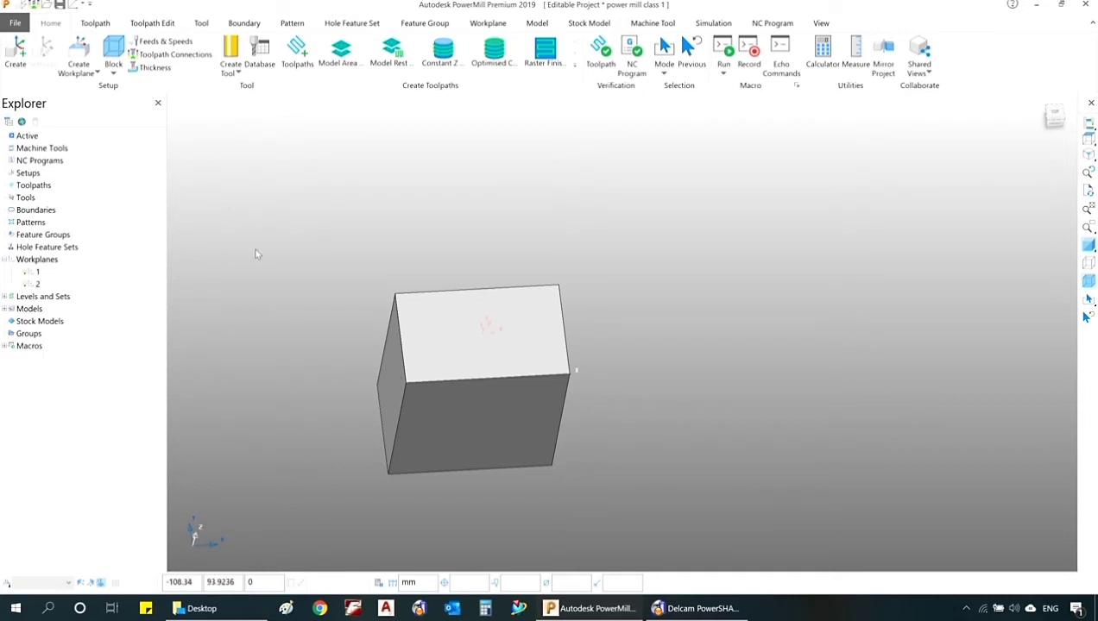
# Activate the new workplane on the block's top face.
pyautogui.rightClick(31, 283)
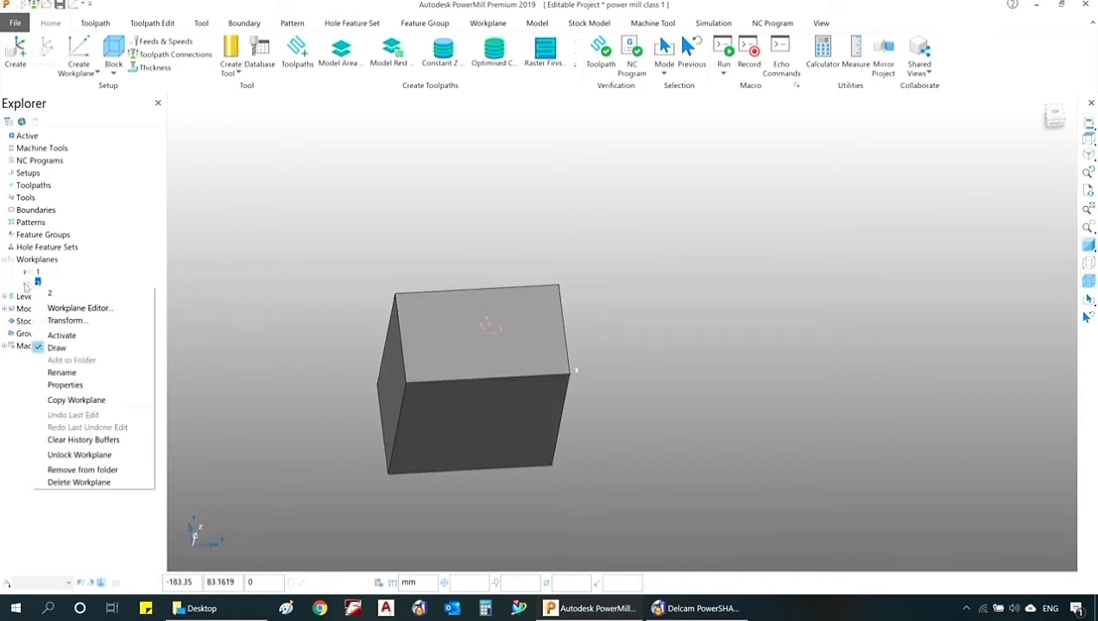
pyautogui.click(98, 261)
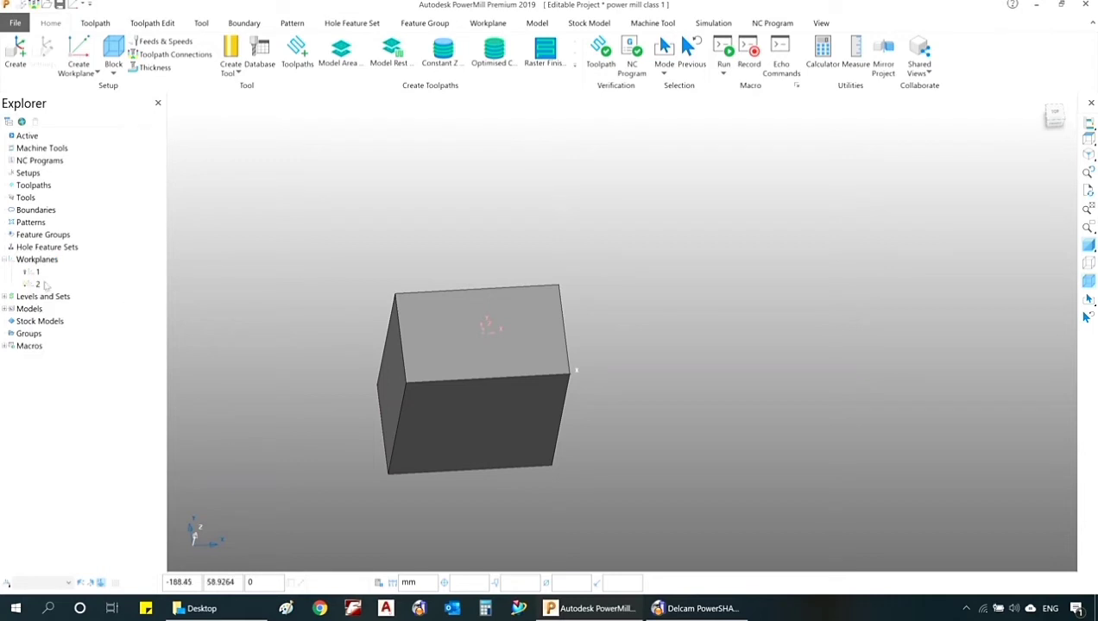
pyautogui.rightClick(36, 284)
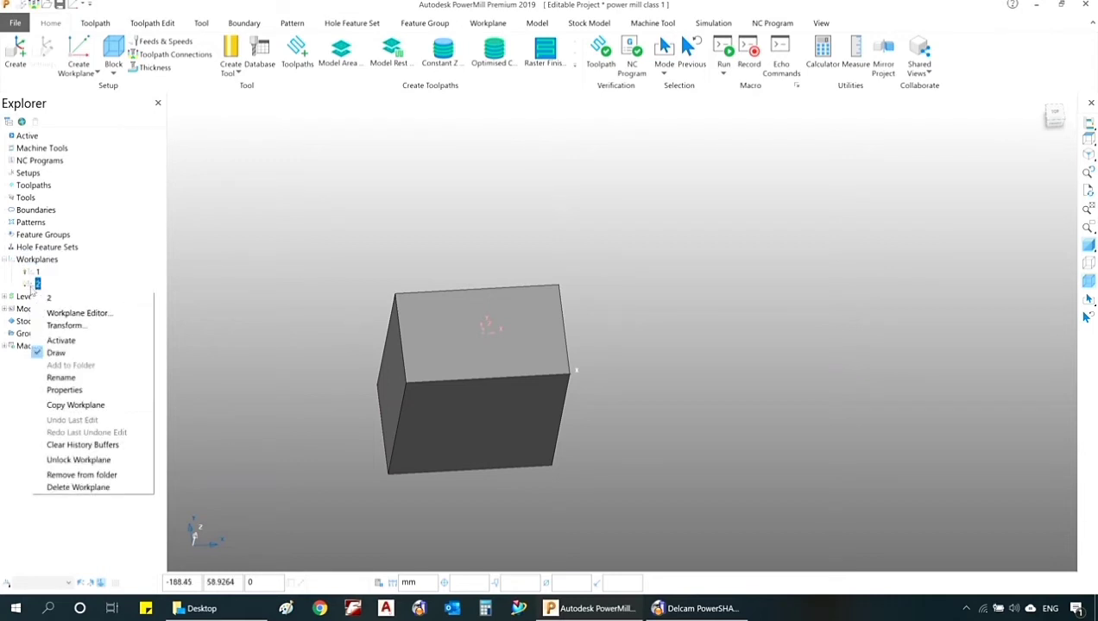
pyautogui.click(60, 341)
# Examine the active workplane's position on the top face and the directions of its axes.
pyautogui.scroll(6, 492, 329)
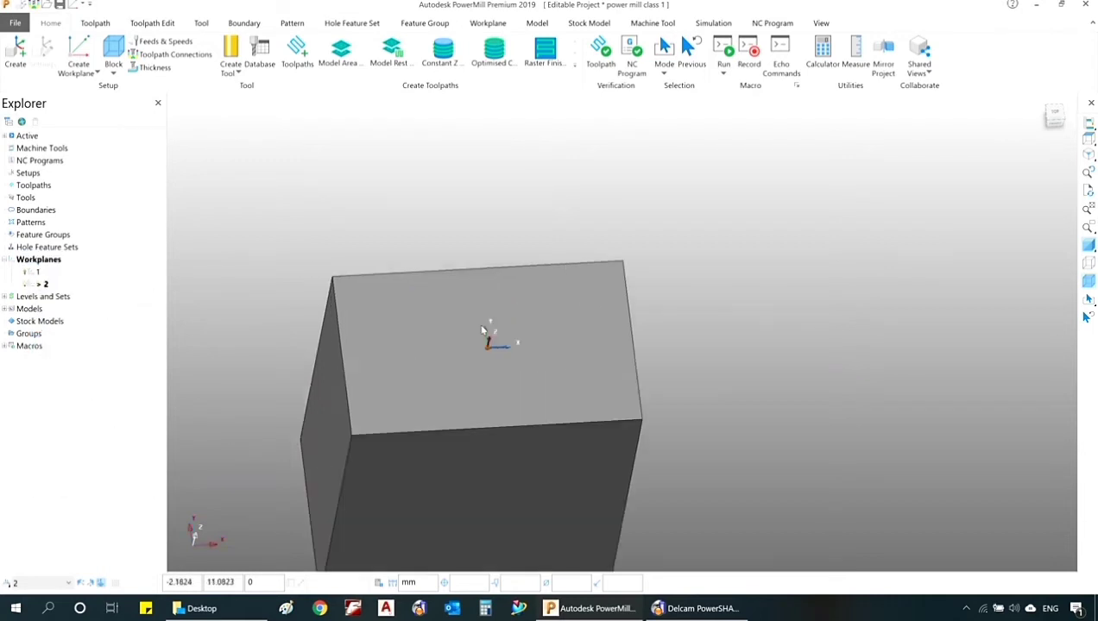
pyautogui.scroll(-5, 492, 329)
pyautogui.moveTo(553, 393); pyautogui.dragTo(424, 274, button='middle')
pyautogui.scroll(6, 387, 257)
pyautogui.scroll(-5, 473, 311)
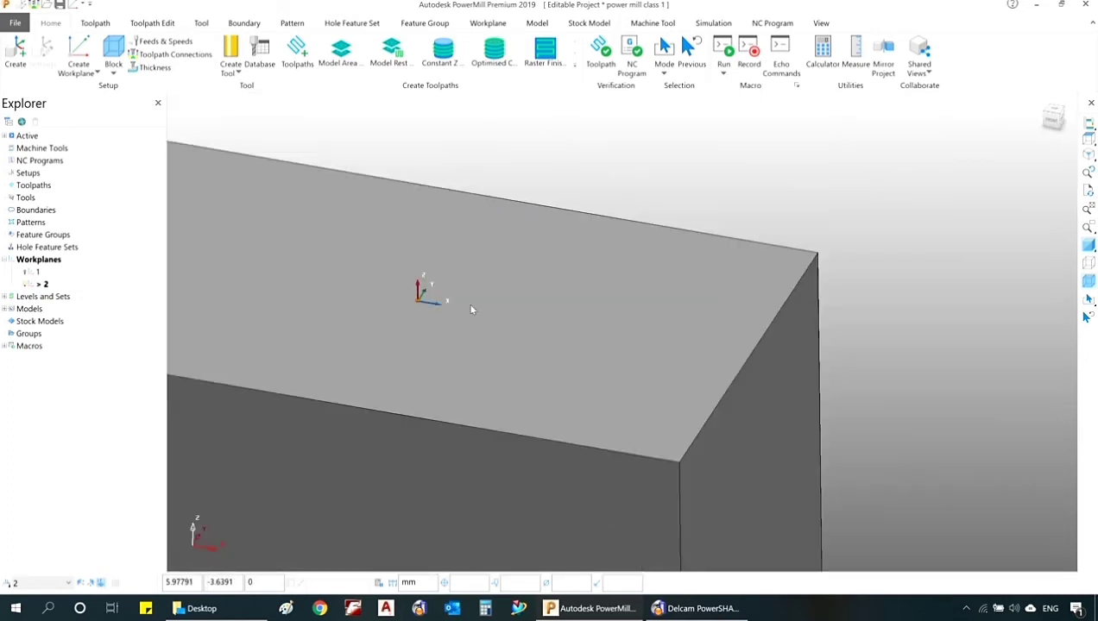
pyautogui.moveTo(530, 363); pyautogui.dragTo(440, 332, button='middle')
pyautogui.scroll(5, 439, 332)
pyautogui.scroll(-4, 440, 331)
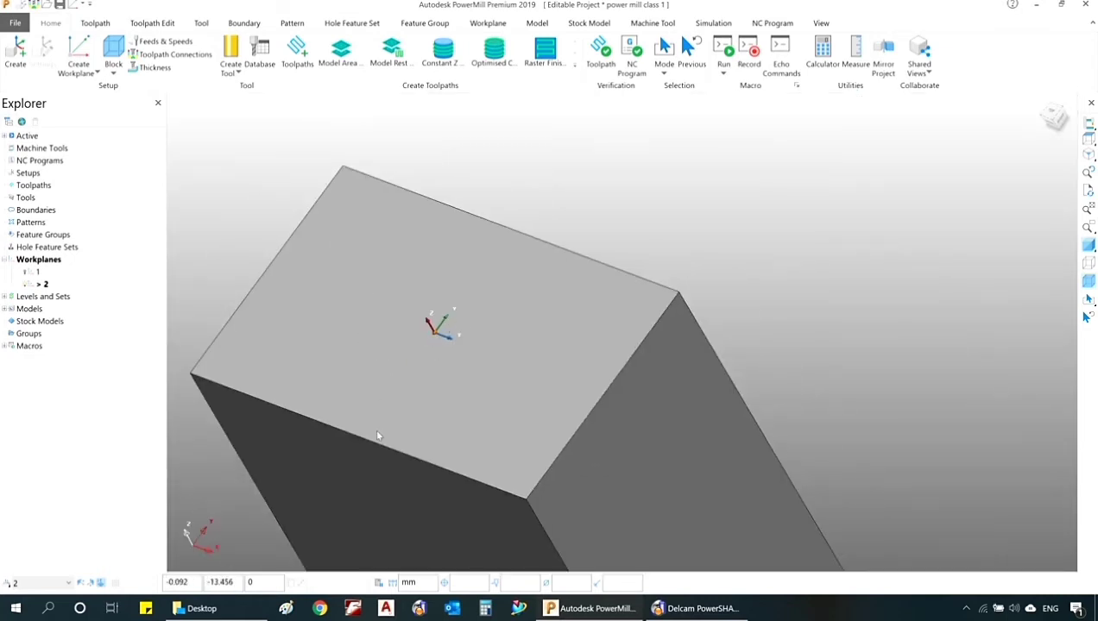
pyautogui.moveTo(376, 436); pyautogui.dragTo(554, 326, button='middle')
pyautogui.scroll(-3, 487, 265)
# Select the whole block and create a workplane at the bottom of the selection.
pyautogui.moveTo(385, 205); pyautogui.dragTo(675, 479)
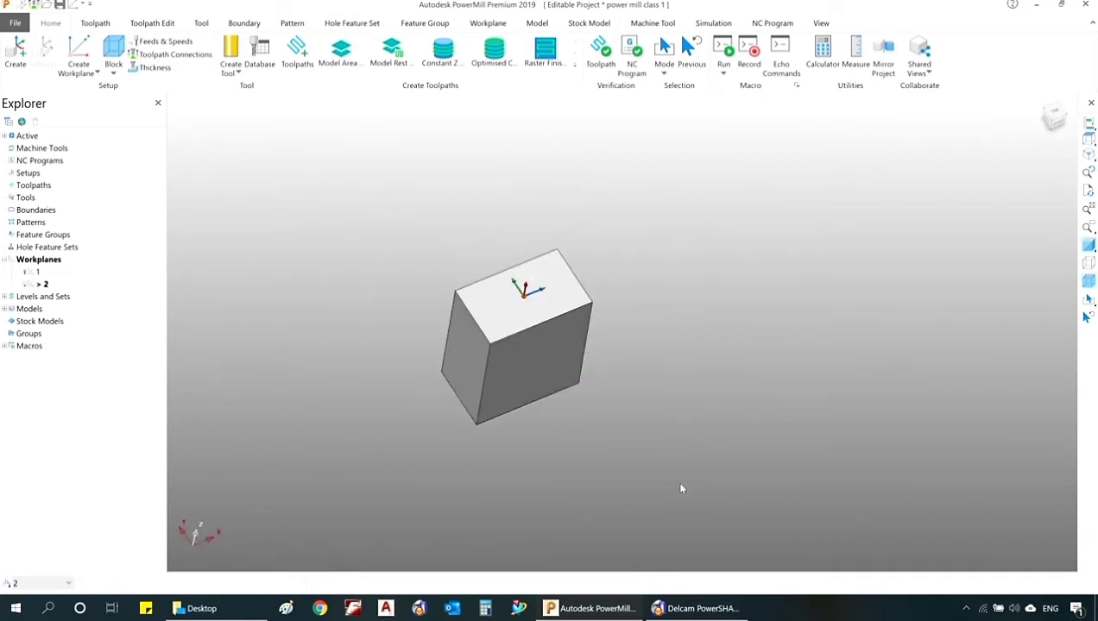
pyautogui.rightClick(42, 260)
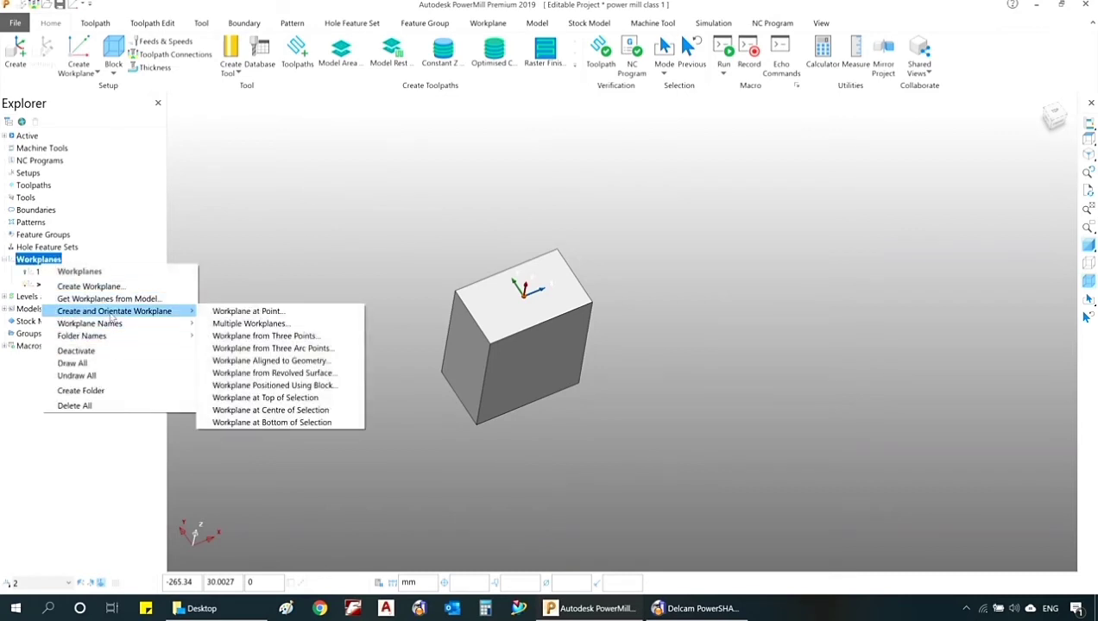
pyautogui.click(290, 425)
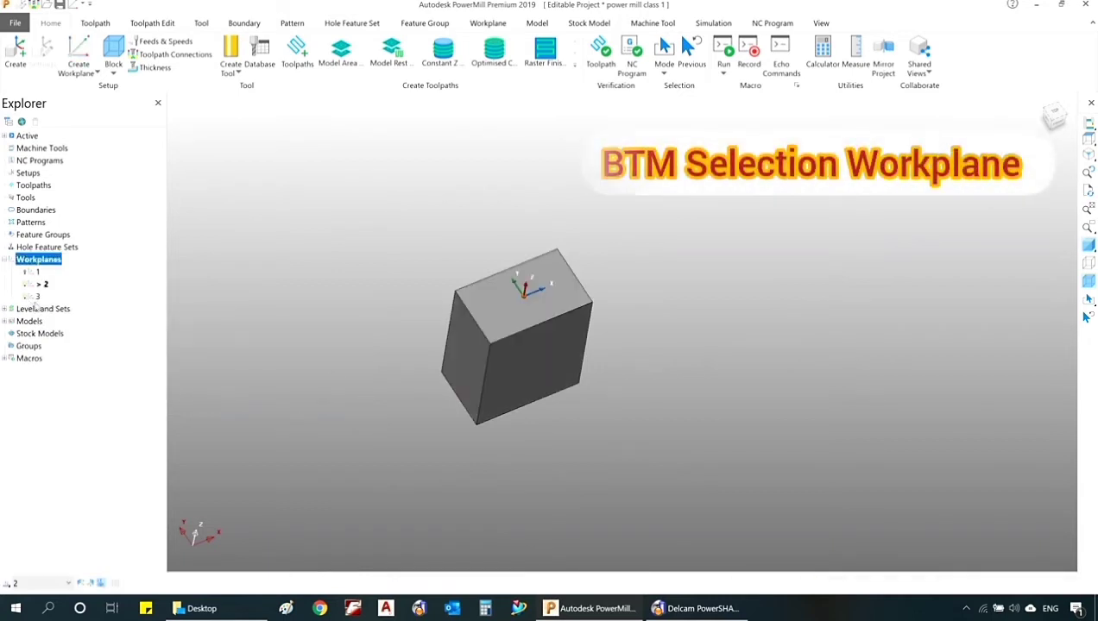
# Activate workplane 3 at the block's base and hide workplane 2.
pyautogui.rightClick(37, 297)
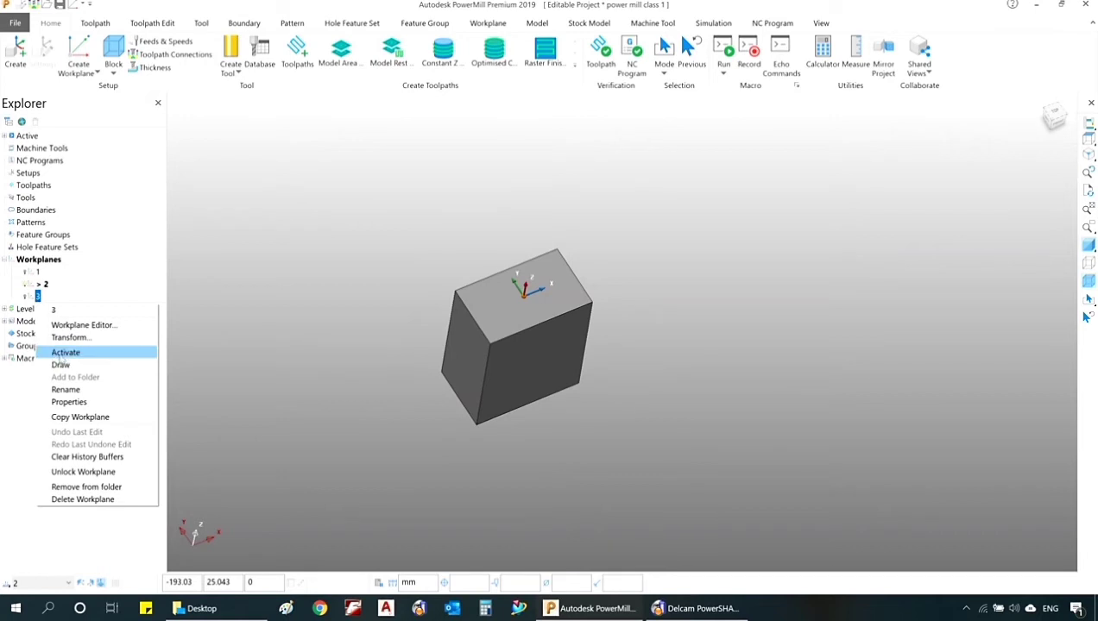
pyautogui.click(65, 352)
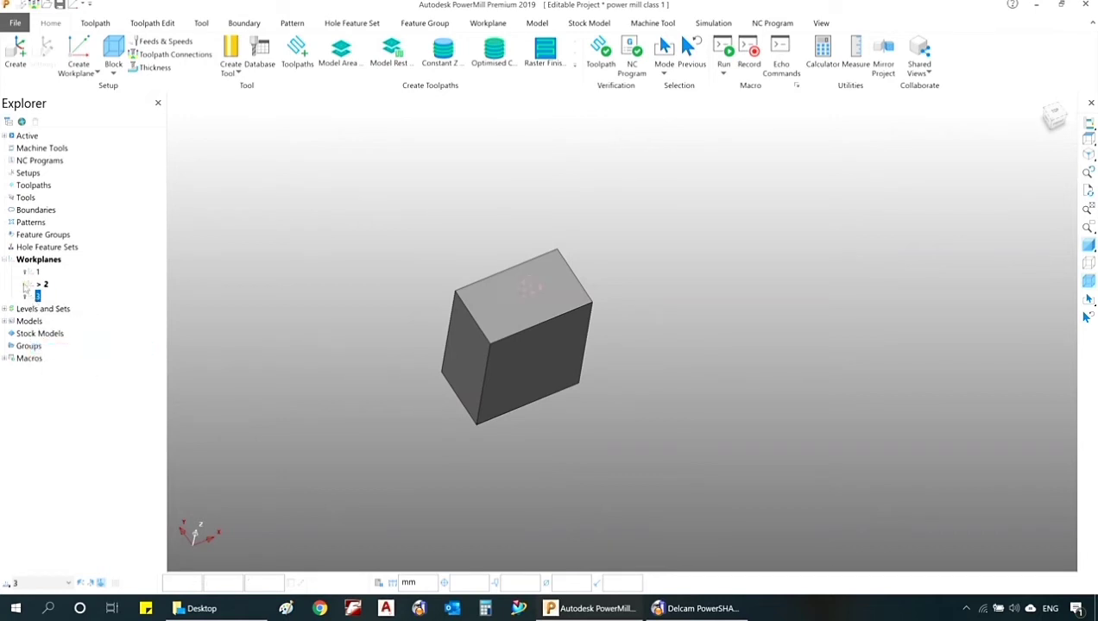
pyautogui.click(26, 286)
# Inspect the workplane on the block's underside and turn off the Draw Transform display.
pyautogui.moveTo(618, 330); pyautogui.dragTo(584, 253, button='middle')
pyautogui.scroll(4, 498, 385)
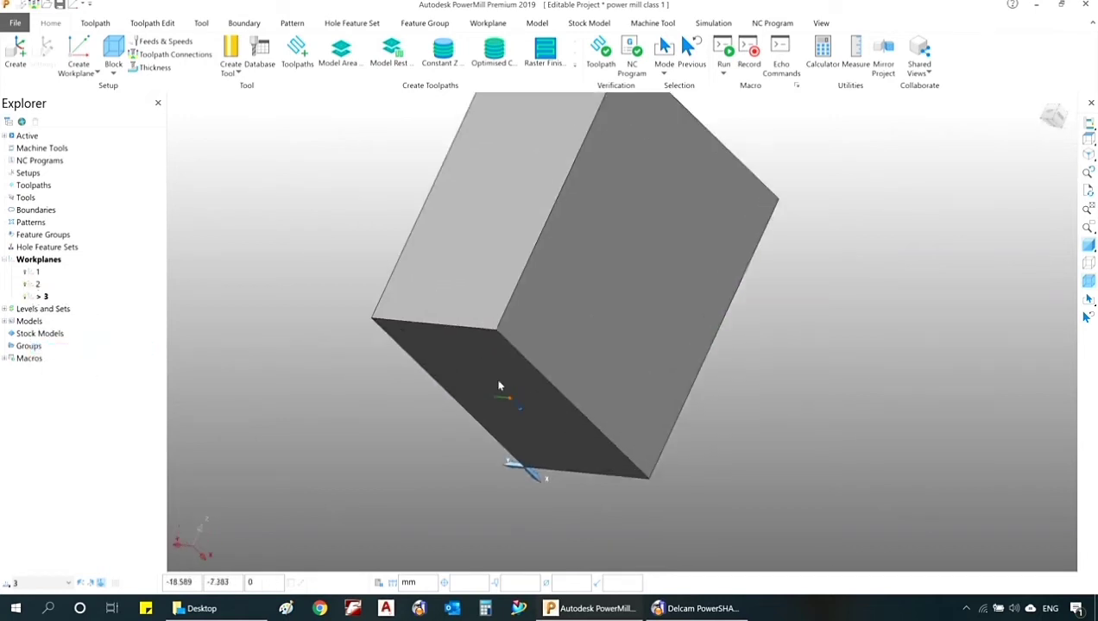
pyautogui.moveTo(499, 386); pyautogui.dragTo(397, 367, button='middle')
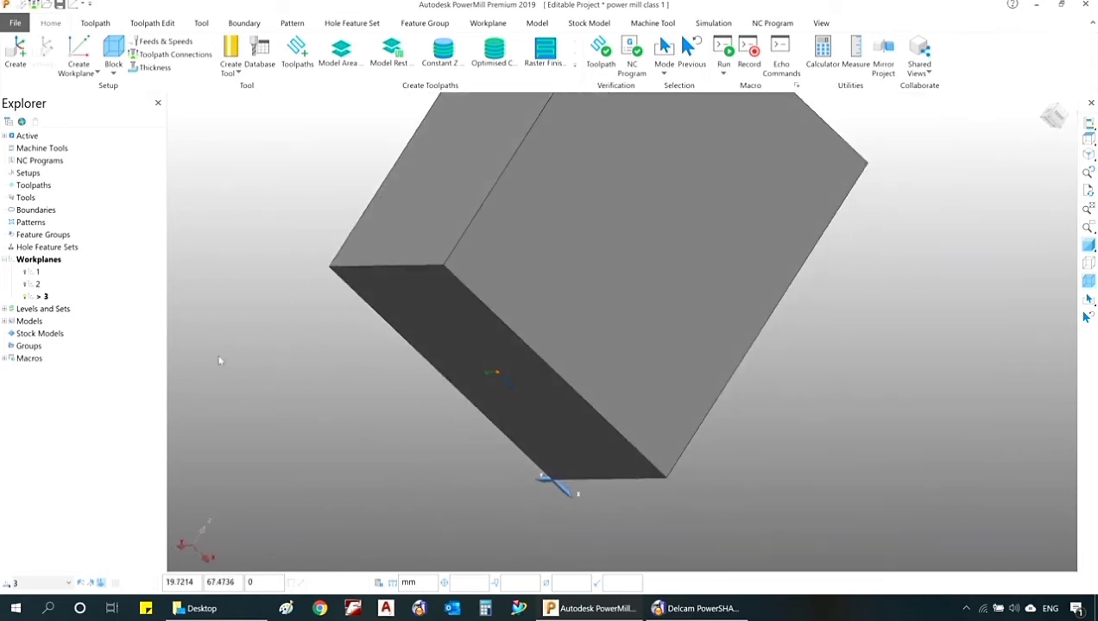
pyautogui.rightClick(251, 295)
pyautogui.click(289, 361)
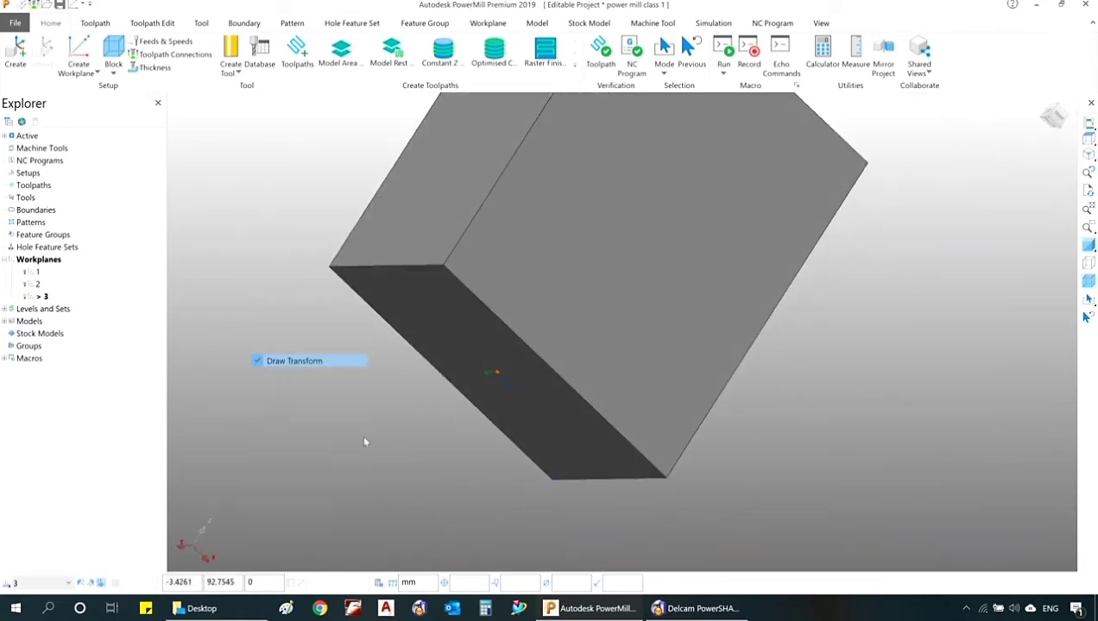
# Show the block in wireframe without shading and examine the workplane at its base from several angles.
pyautogui.click(1086, 265)
pyautogui.click(1087, 247)
pyautogui.moveTo(642, 273)
pyautogui.mouseDown(button='middle')
pyautogui.moveTo(473, 475)
pyautogui.moveTo(556, 420)
pyautogui.moveTo(567, 353)
pyautogui.mouseUp(button='middle')
pyautogui.hotkey('ctrl', '5')
pyautogui.hotkey('ctrl', '1')
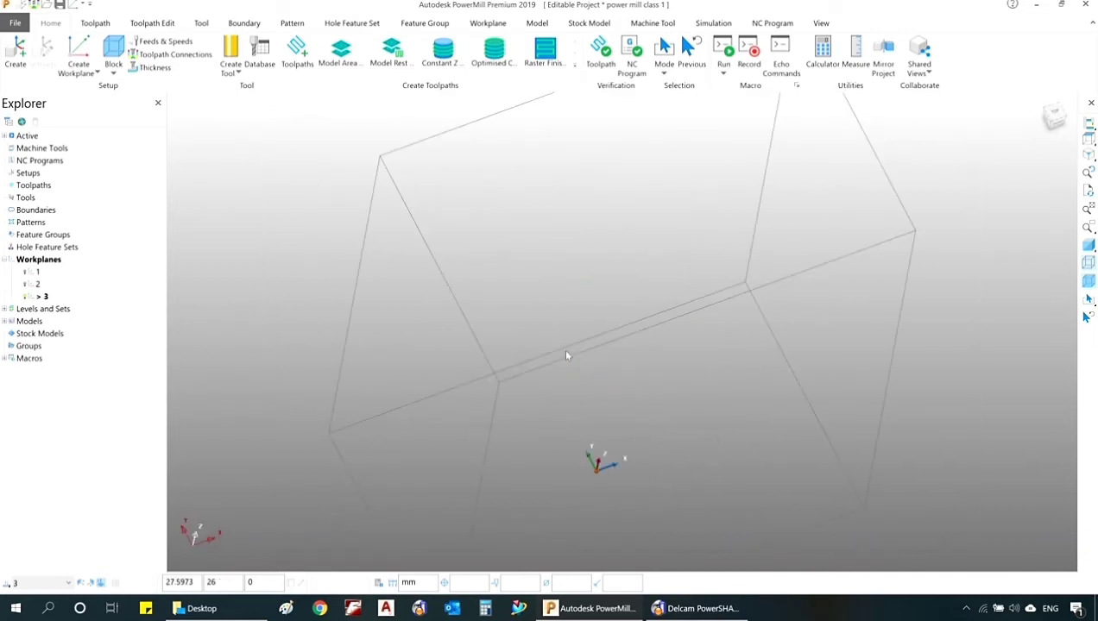
pyautogui.moveTo(645, 467); pyautogui.dragTo(612, 356, button='middle')
pyautogui.scroll(4, 573, 399)
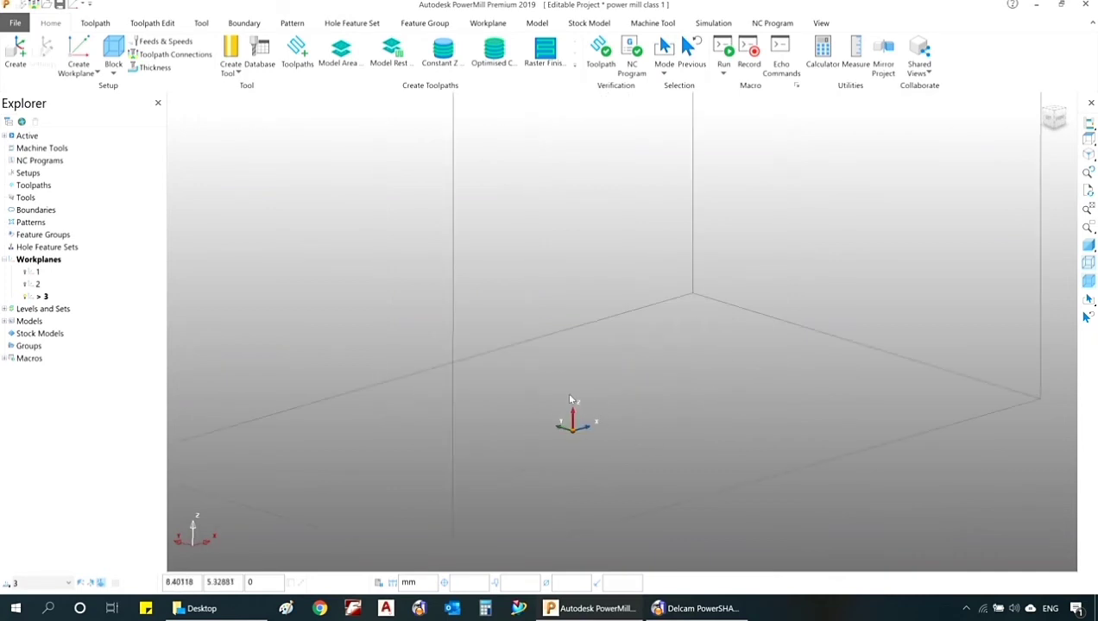
pyautogui.scroll(-4, 570, 400)
pyautogui.moveTo(632, 456); pyautogui.dragTo(562, 356, button='middle')
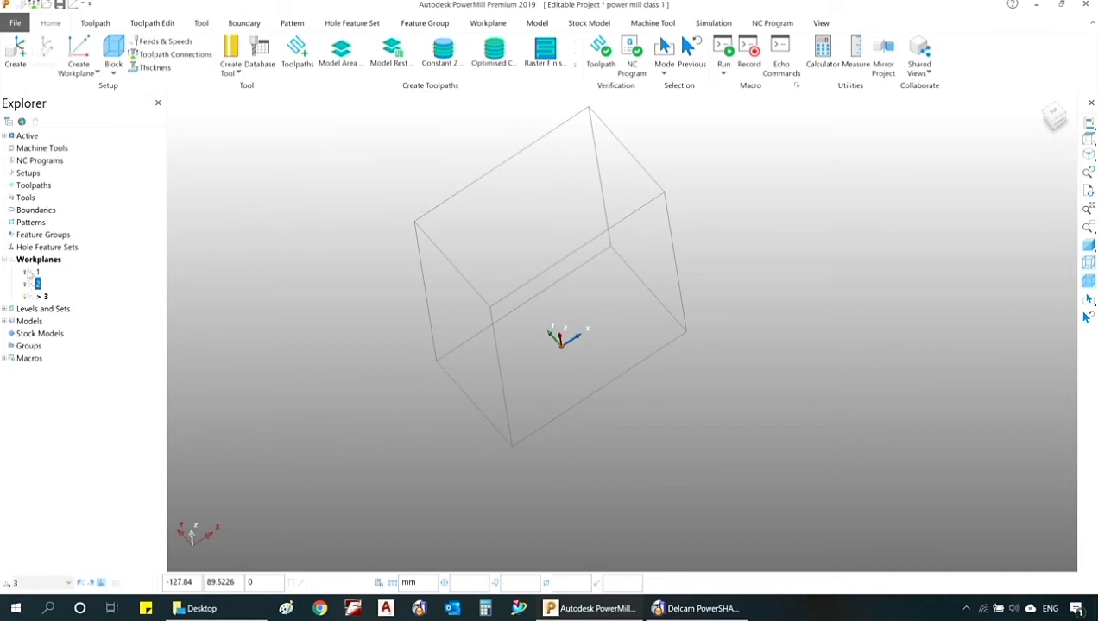
# Delete workplane 1 and activate workplane 2 at the block's top.
pyautogui.press('Delete')
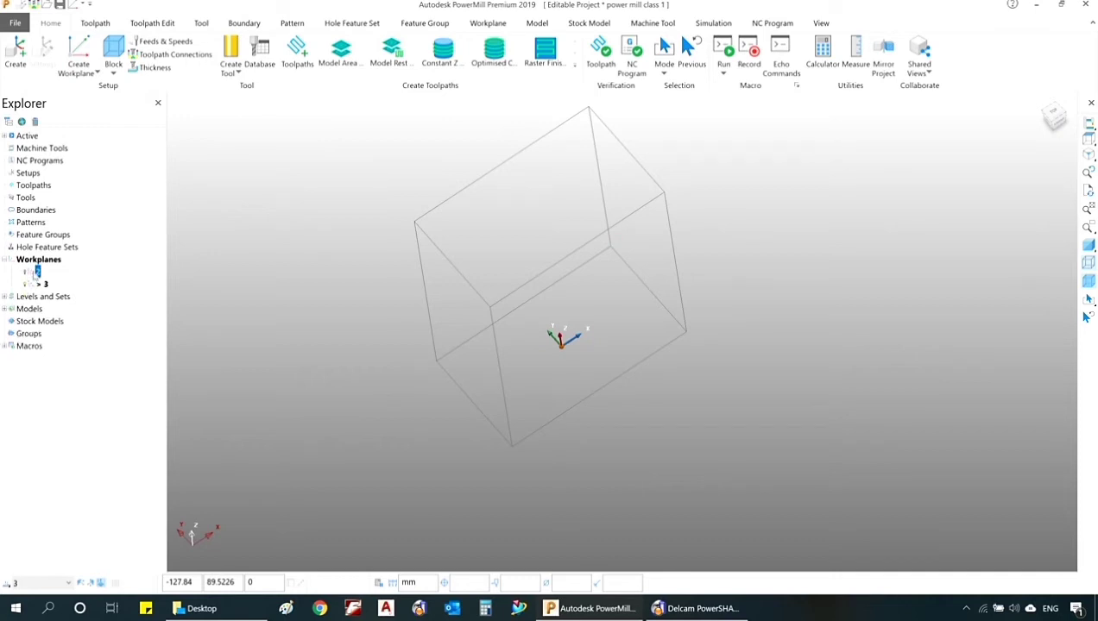
pyautogui.rightClick(34, 272)
pyautogui.click(52, 324)
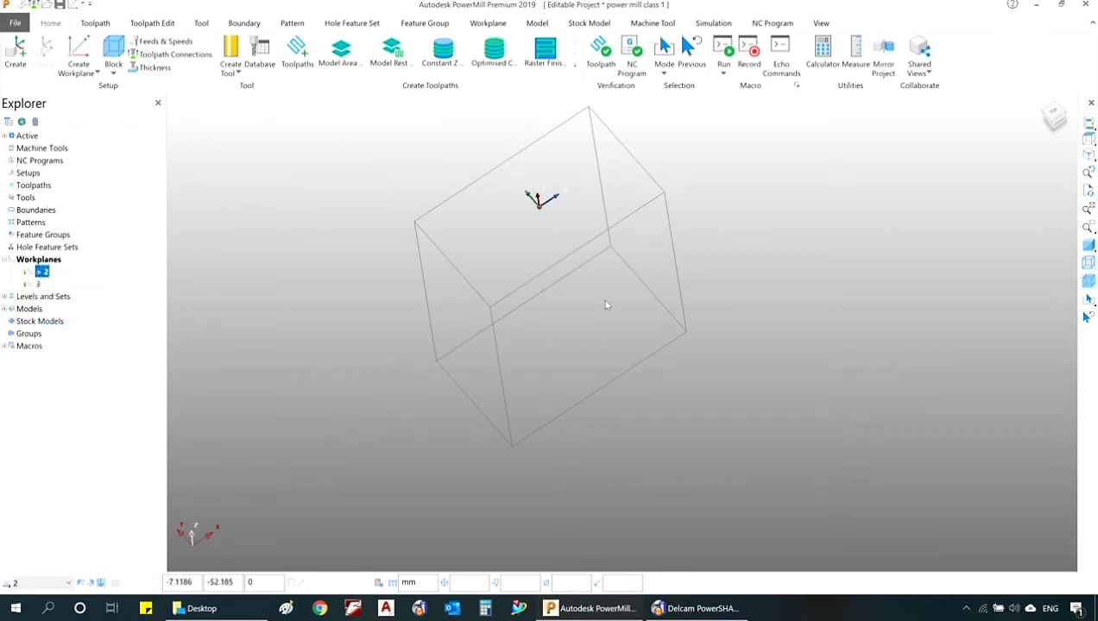
# Turn off the wireframe, restore the block's shading and set the isometric viewpoint.
pyautogui.click(1087, 266)
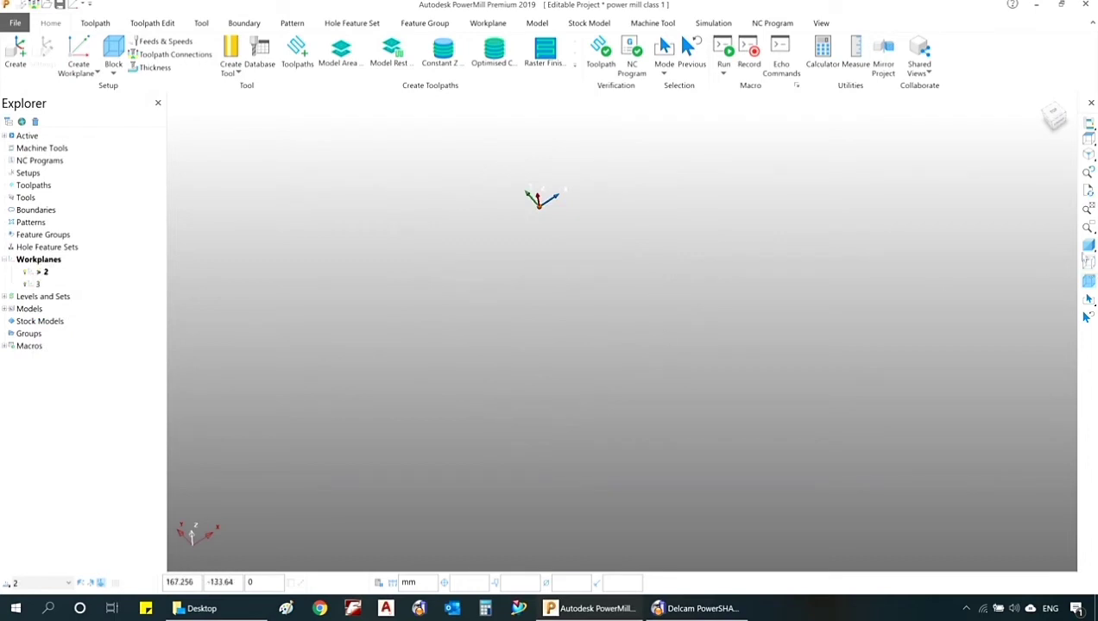
pyautogui.click(1086, 250)
pyautogui.scroll(-3, 345, 415)
pyautogui.scroll(3, 544, 413)
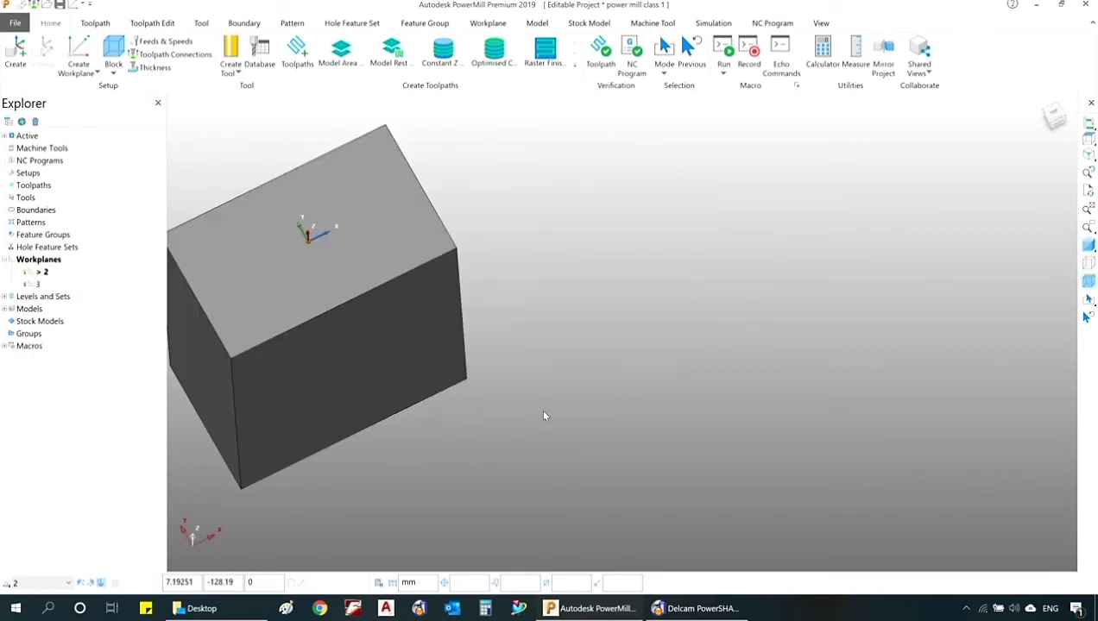
pyautogui.hotkey('ctrl', '5')
pyautogui.hotkey('ctrl', '2')
pyautogui.hotkey('ctrl', '1')
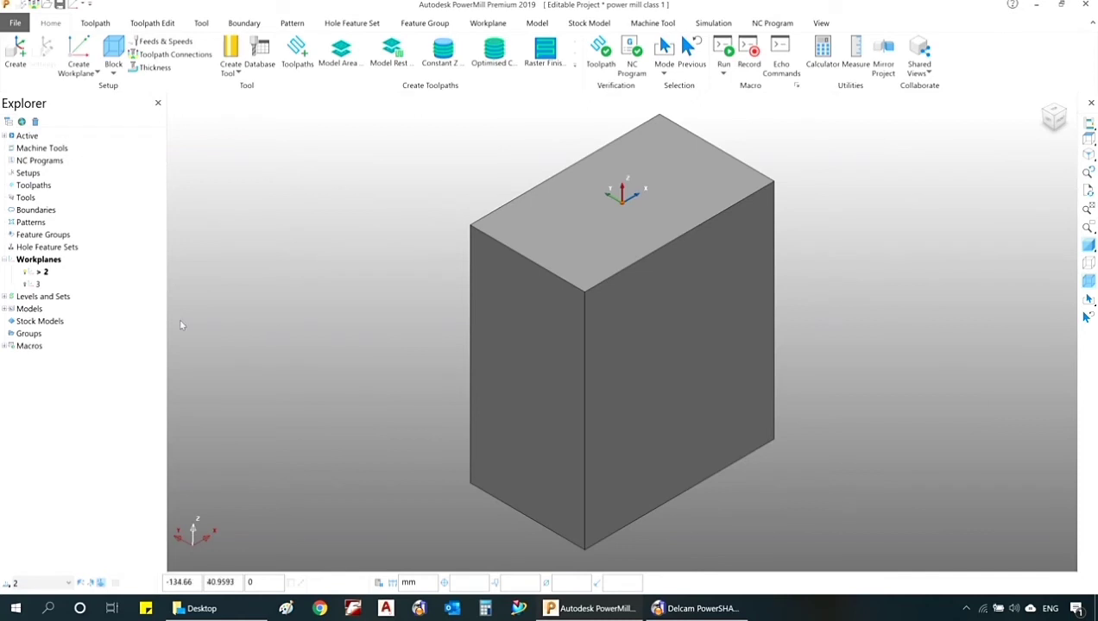
# Rename workplane 2 as TOP.
pyautogui.click(42, 273)
pyautogui.rightClick(41, 273)
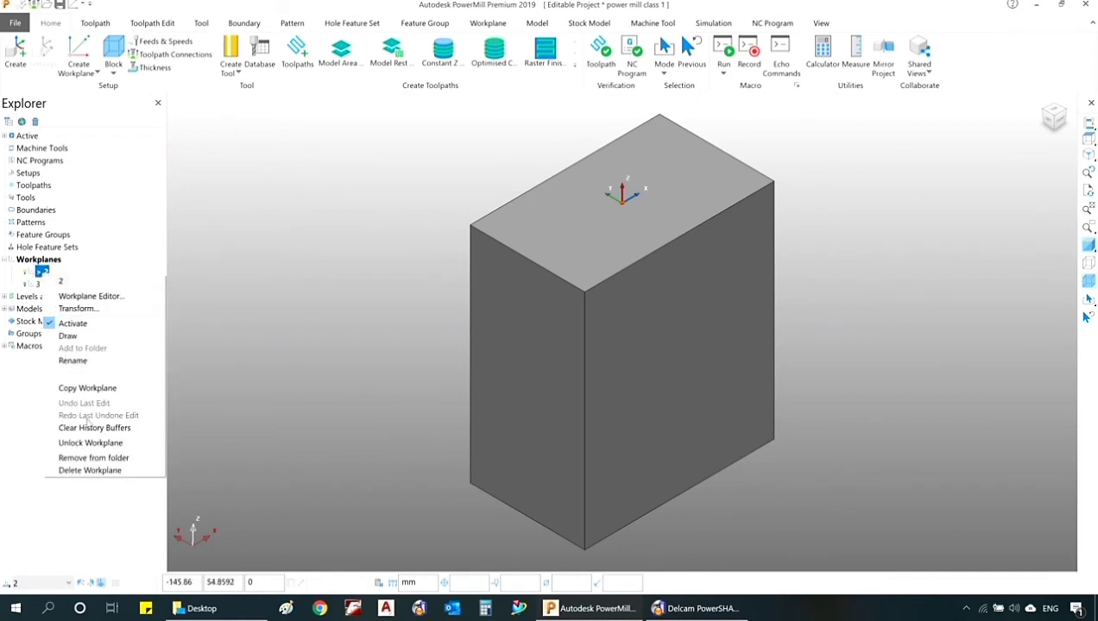
pyautogui.click(72, 360)
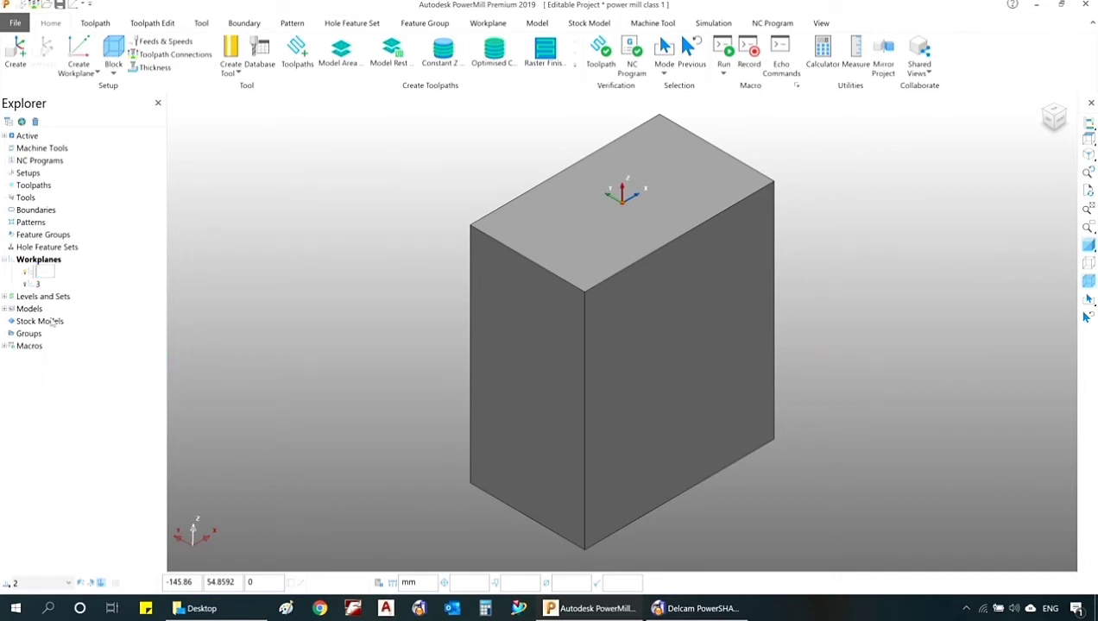
pyautogui.write('TOP')
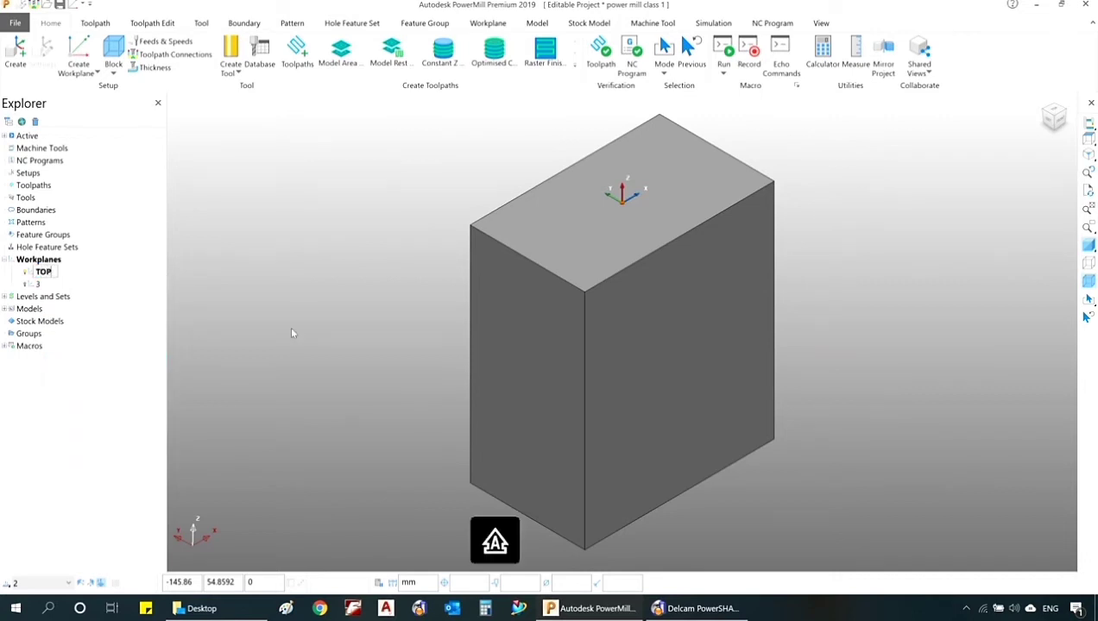
pyautogui.press('Return')
# Activate workplane 3 and rename it as BOTTOM.
pyautogui.rightClick(37, 284)
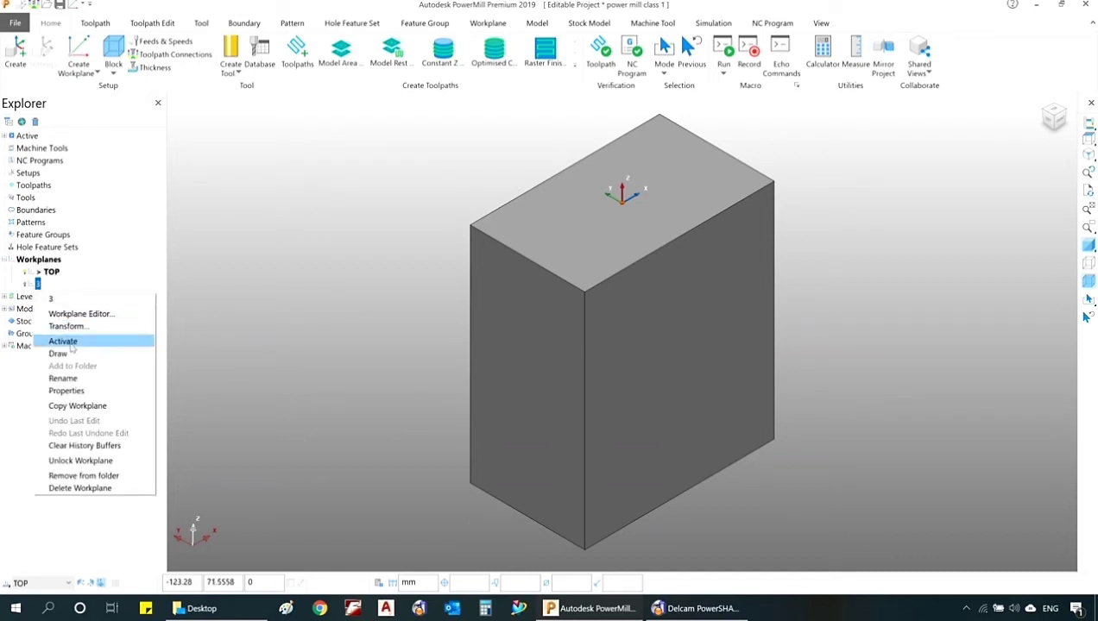
pyautogui.click(69, 342)
pyautogui.click(37, 285)
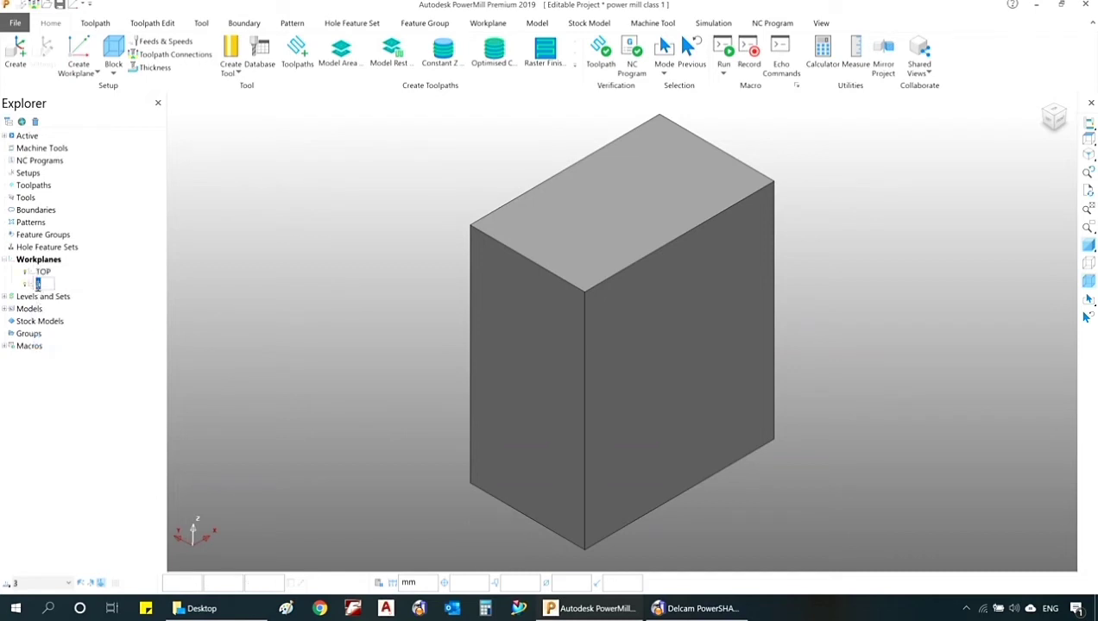
pyautogui.write('BOTTOM')
pyautogui.press('Return')
# Activate the TOP workplane again and view the block from directly above.
pyautogui.rightClick(48, 274)
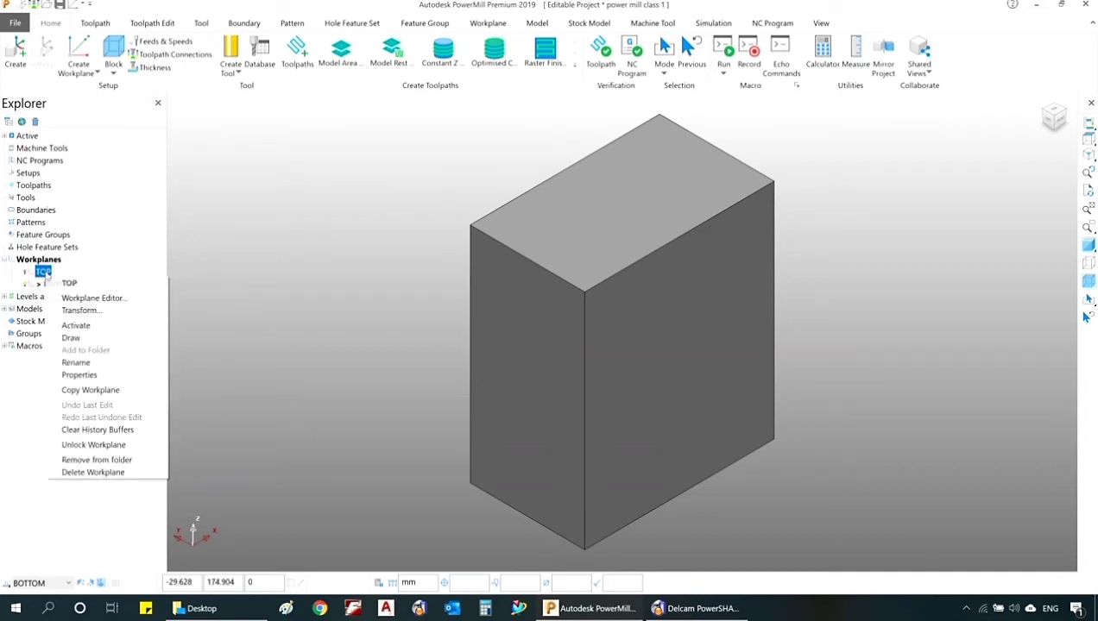
pyautogui.click(286, 259)
pyautogui.click(44, 273)
pyautogui.rightClick(43, 272)
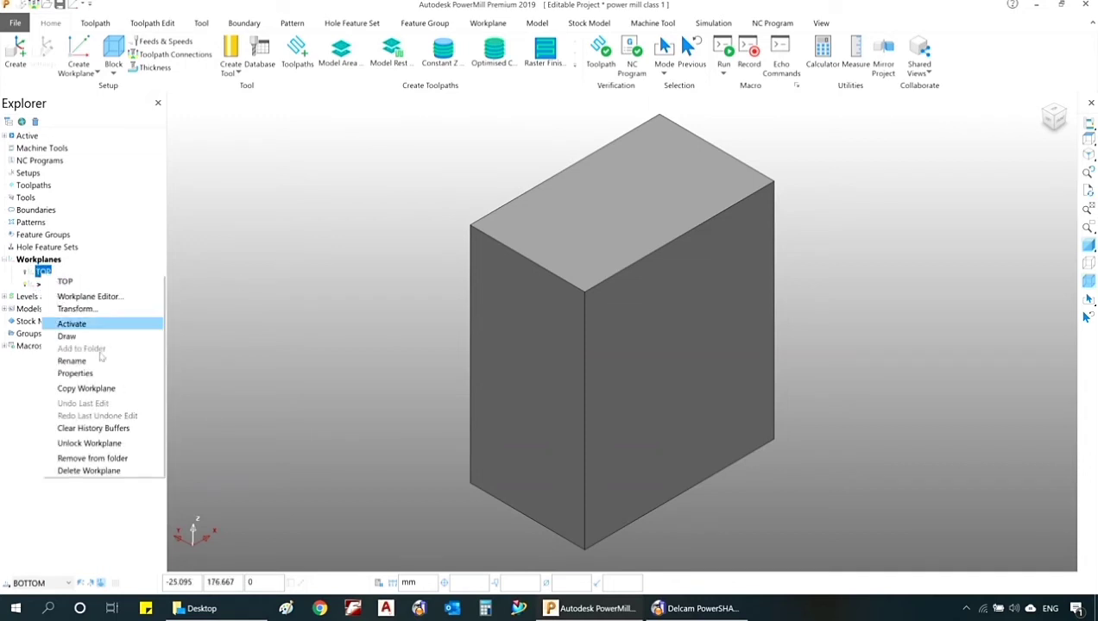
pyautogui.click(84, 328)
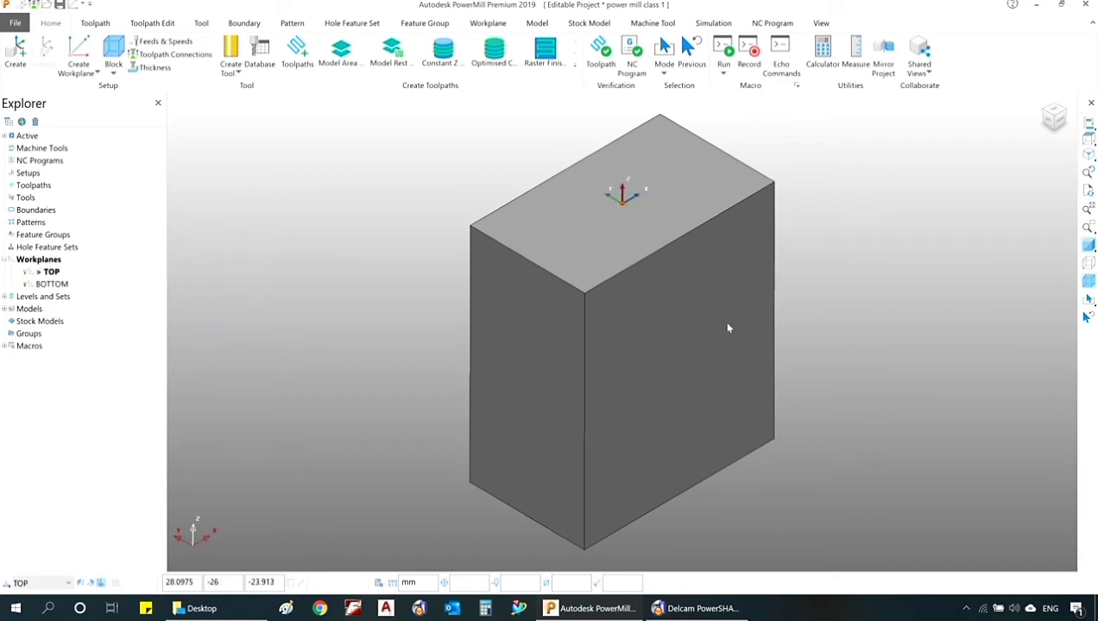
pyautogui.moveTo(727, 326); pyautogui.dragTo(597, 304, button='middle')
pyautogui.hotkey('ctrl', '5')
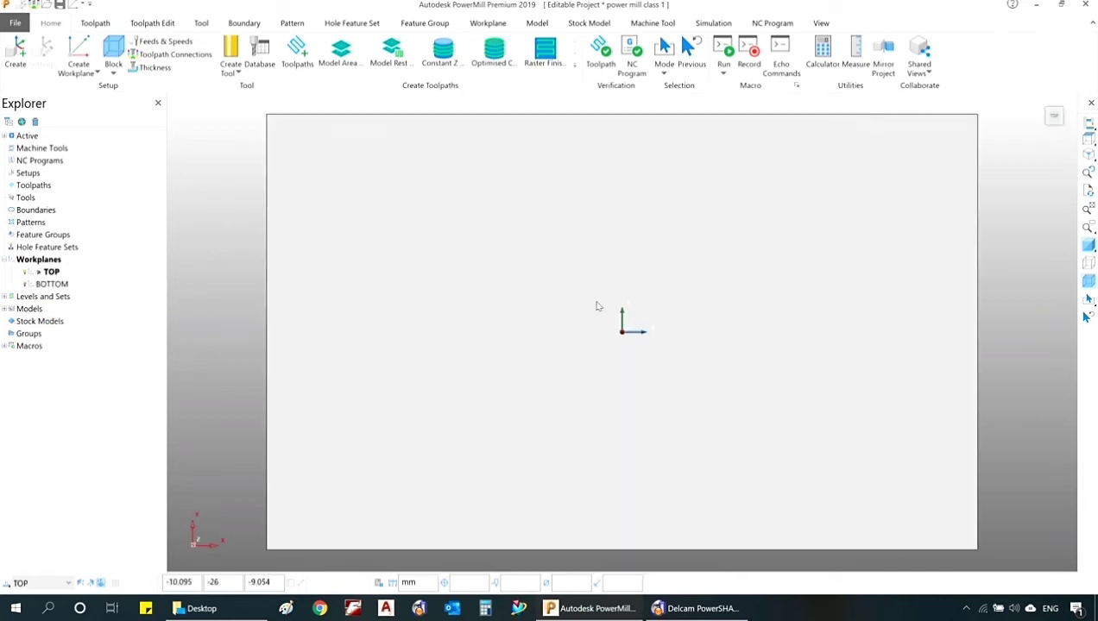
# Inspect the block from the isometric viewpoint as an unshaded wireframe and restore its shaded display.
pyautogui.hotkey('ctrl', '1')
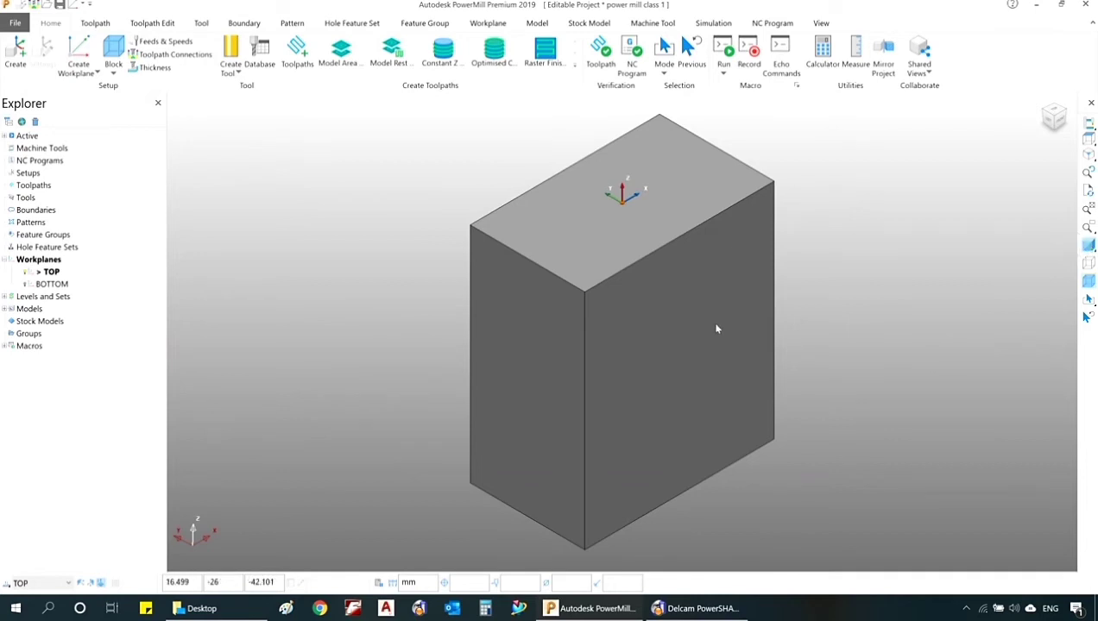
pyautogui.moveTo(1086, 245)
pyautogui.click(1088, 263)
pyautogui.click(1087, 252)
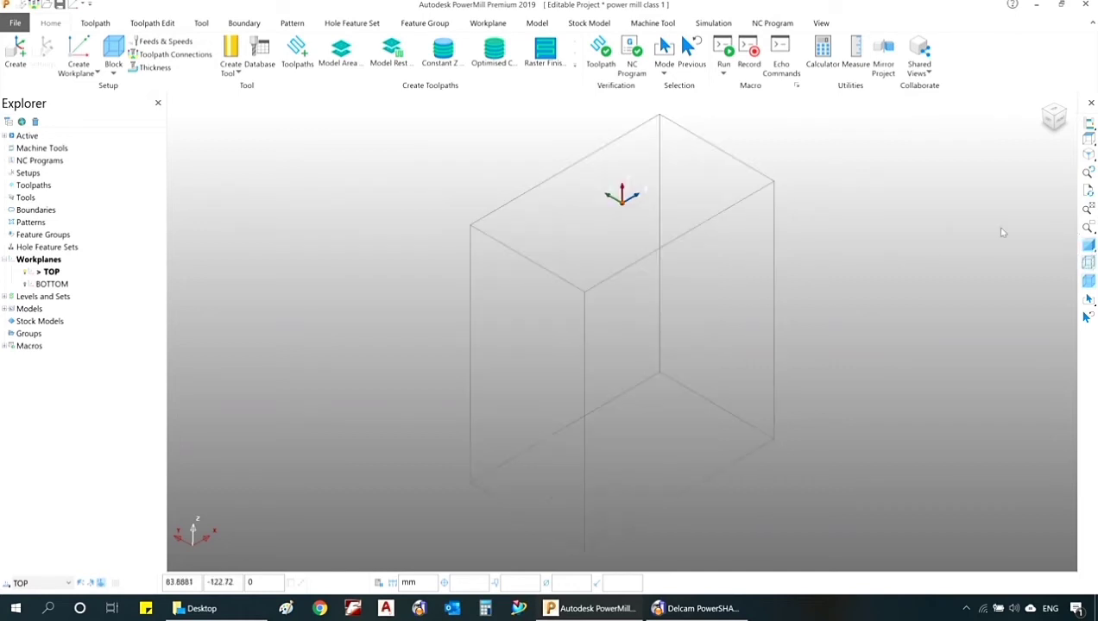
pyautogui.moveTo(999, 233); pyautogui.dragTo(729, 316, button='middle')
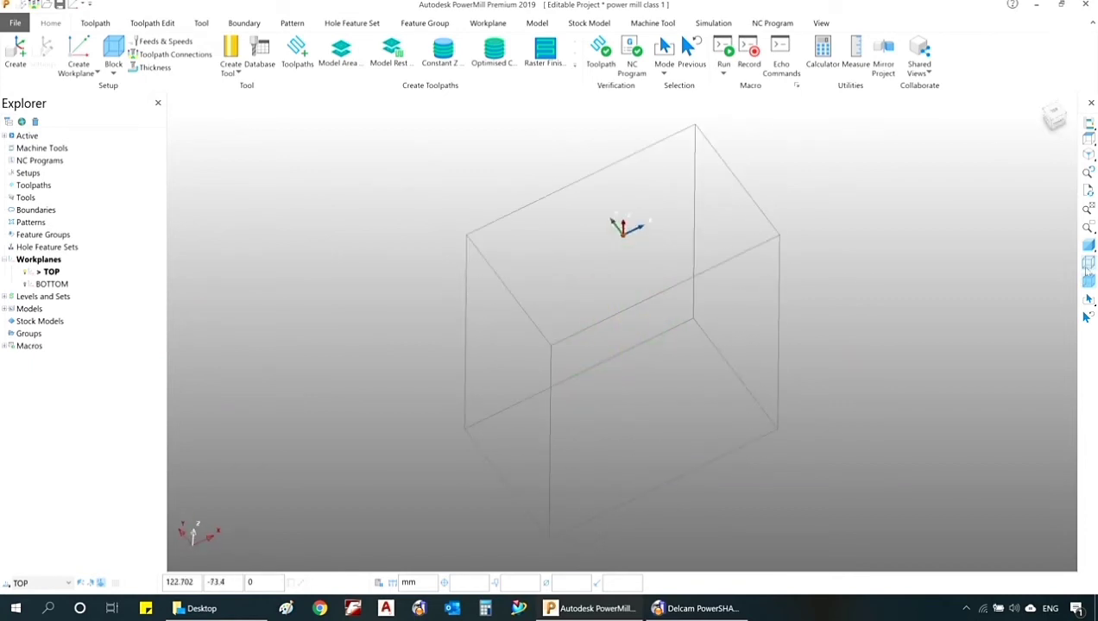
pyautogui.click(1087, 268)
pyautogui.click(1088, 282)
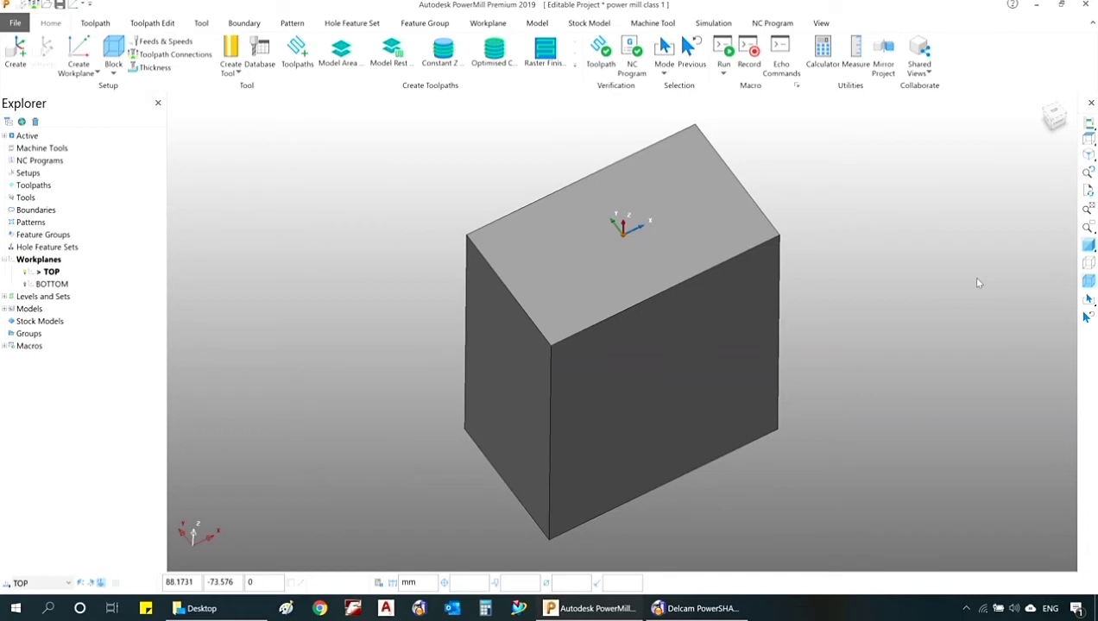
pyautogui.scroll(-3, 528, 359)
pyautogui.scroll(4, 527, 349)
pyautogui.scroll(-2, 513, 343)
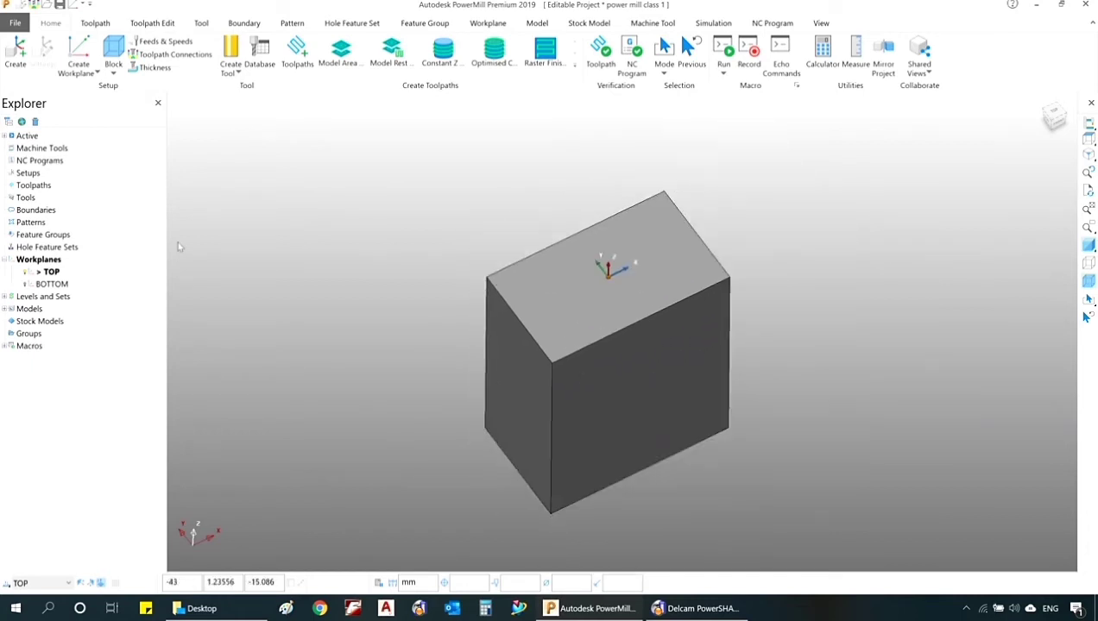
pyautogui.scroll(-1, 179, 247)
pyautogui.click(114, 53)
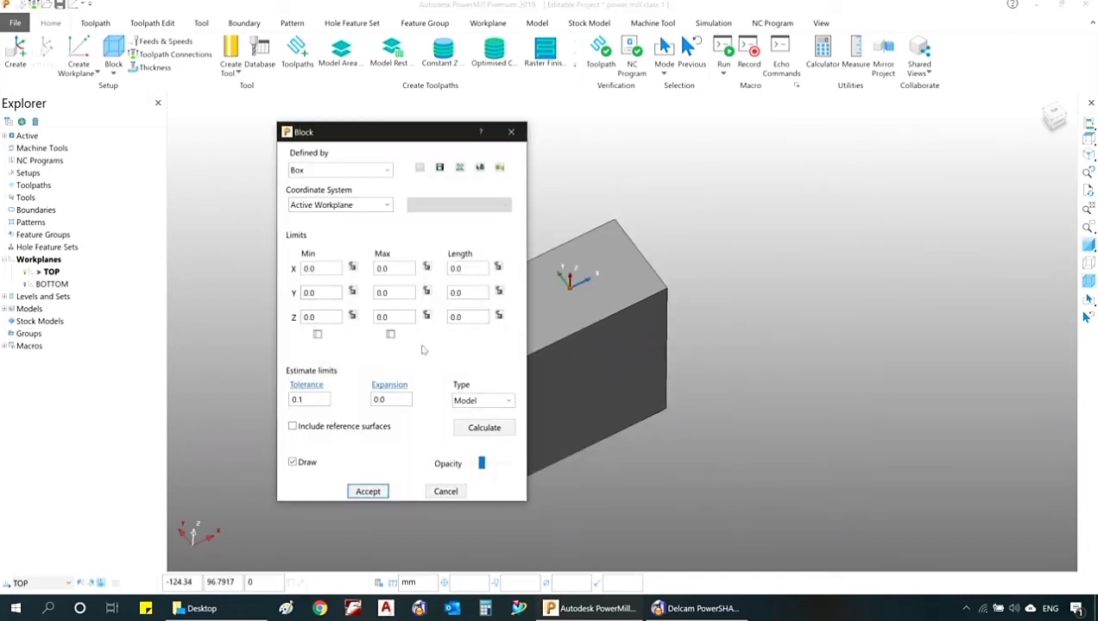
pyautogui.click(511, 131)
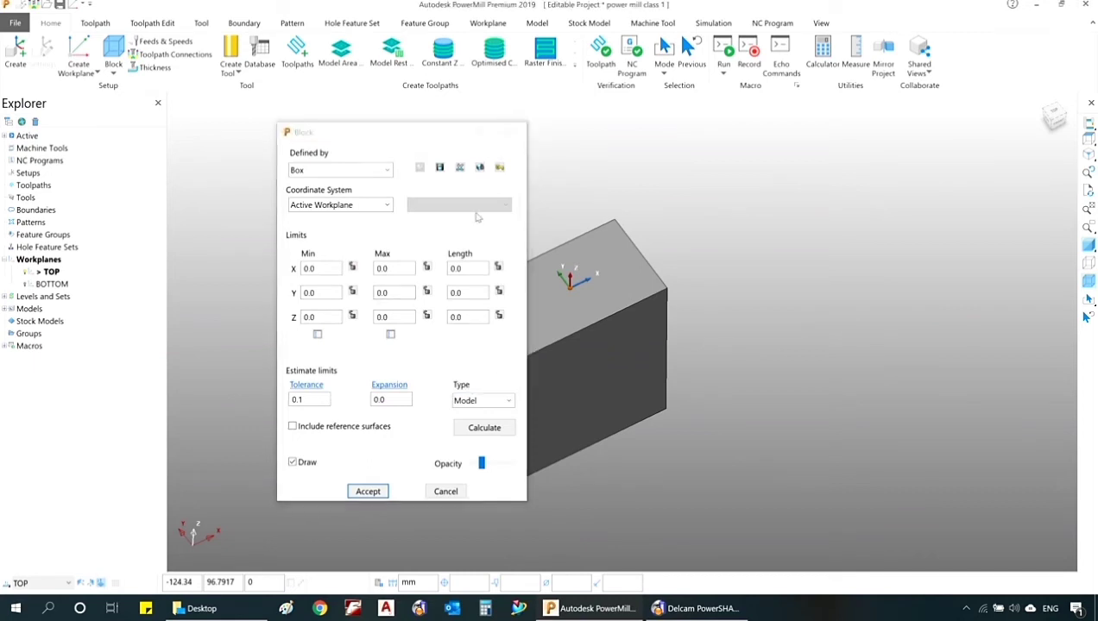
# From the isometric viewpoint, open the stock Block definition and choose Box as its defining shape.
pyautogui.hotkey('ctrl', '5')
pyautogui.hotkey('ctrl', '1')
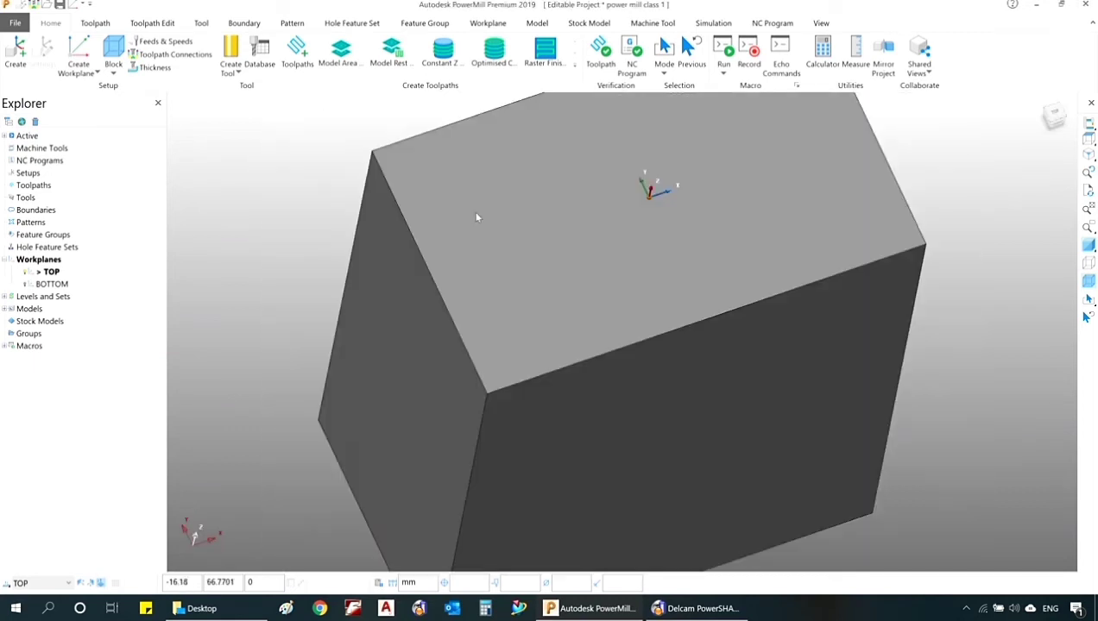
pyautogui.scroll(-1, 323, 297)
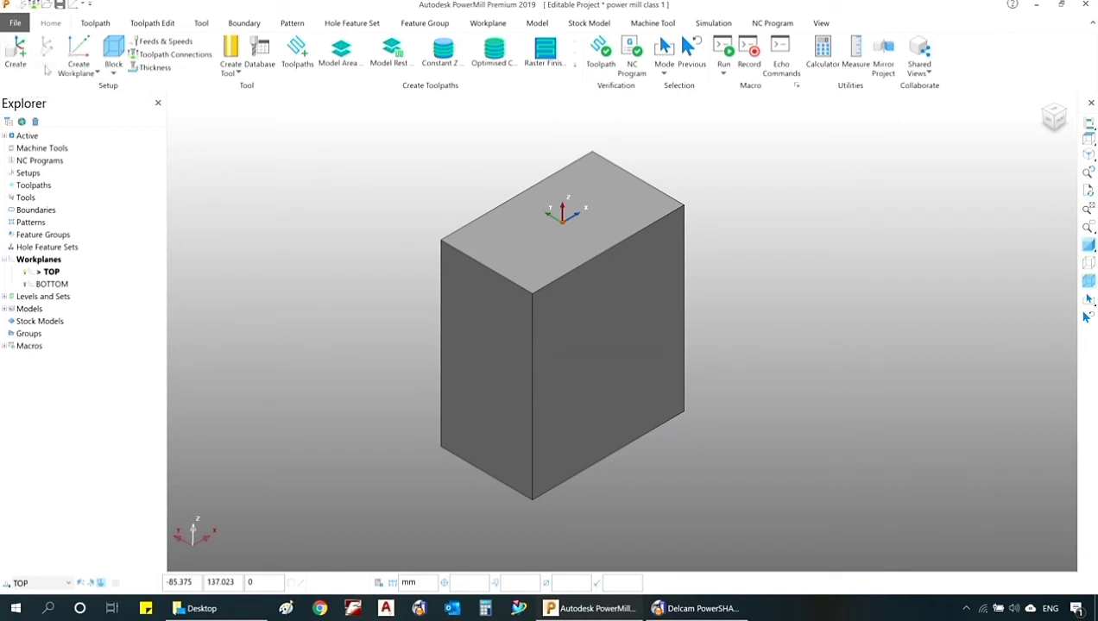
pyautogui.click(114, 54)
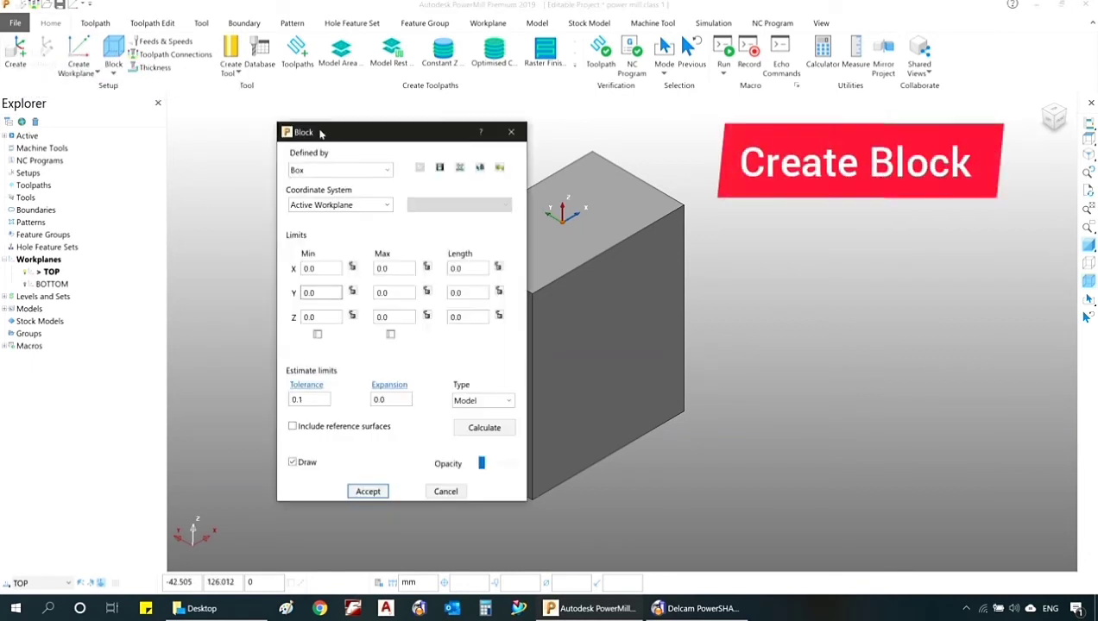
pyautogui.moveTo(316, 134); pyautogui.dragTo(162, 129)
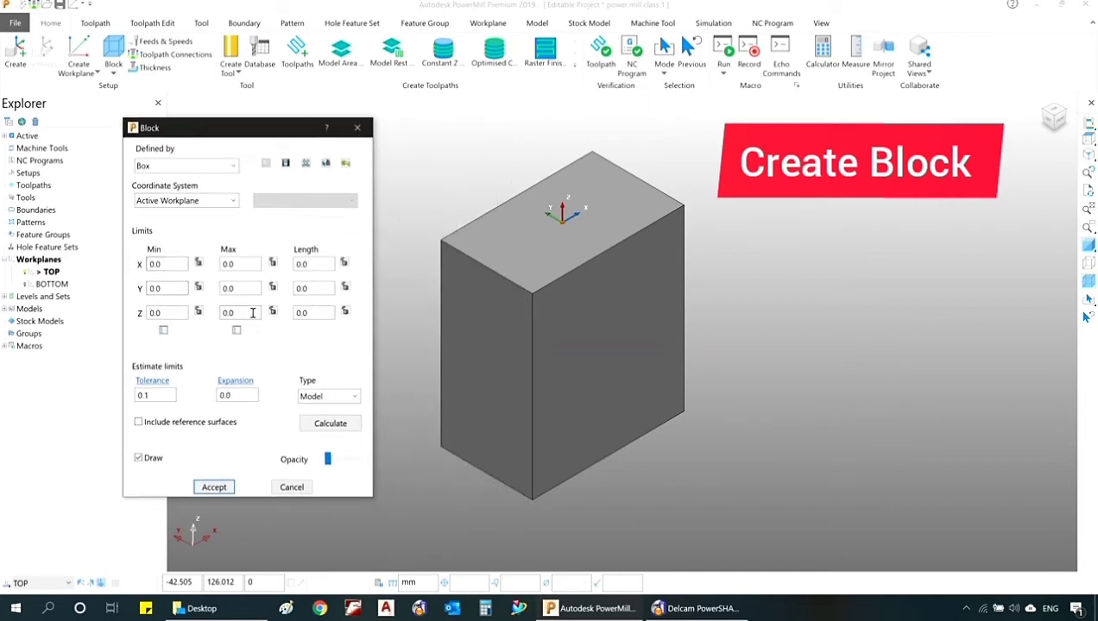
pyautogui.click(240, 164)
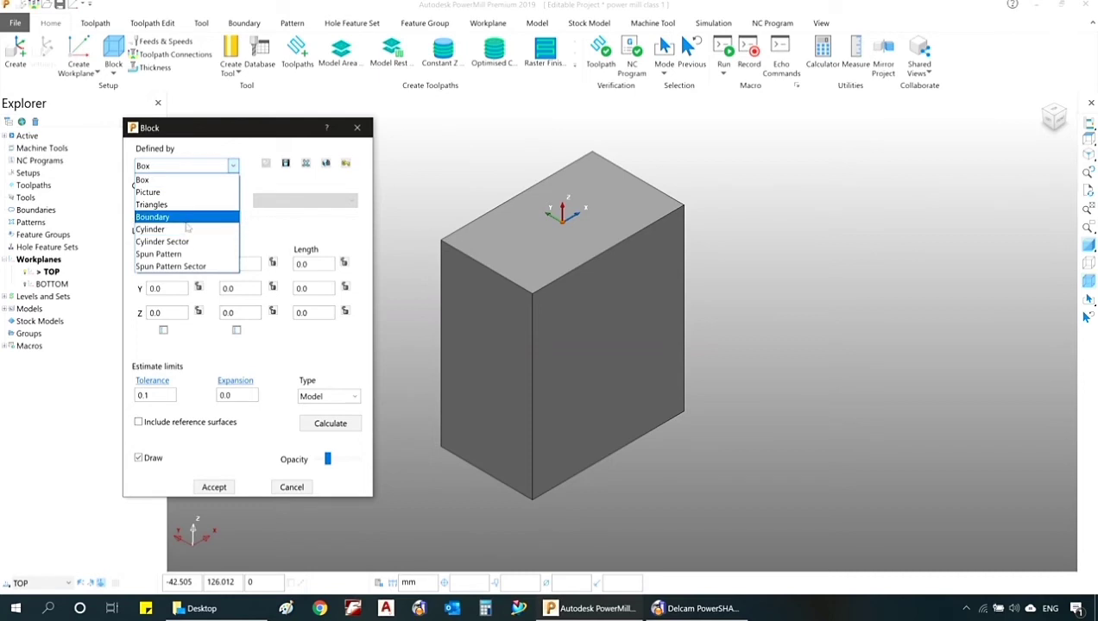
pyautogui.click(310, 232)
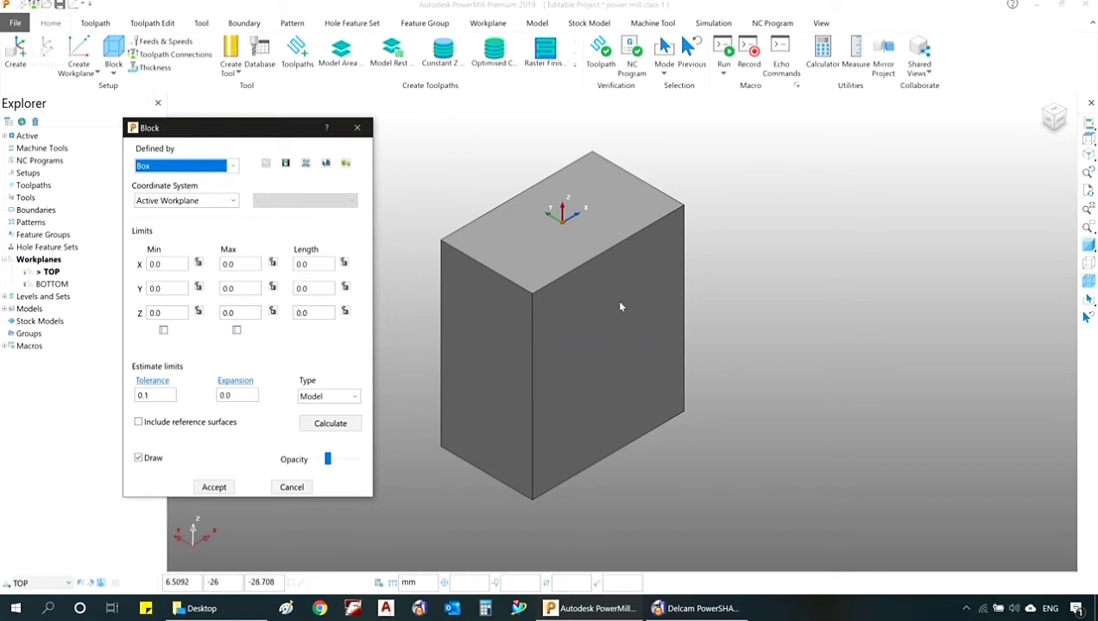
pyautogui.click(231, 166)
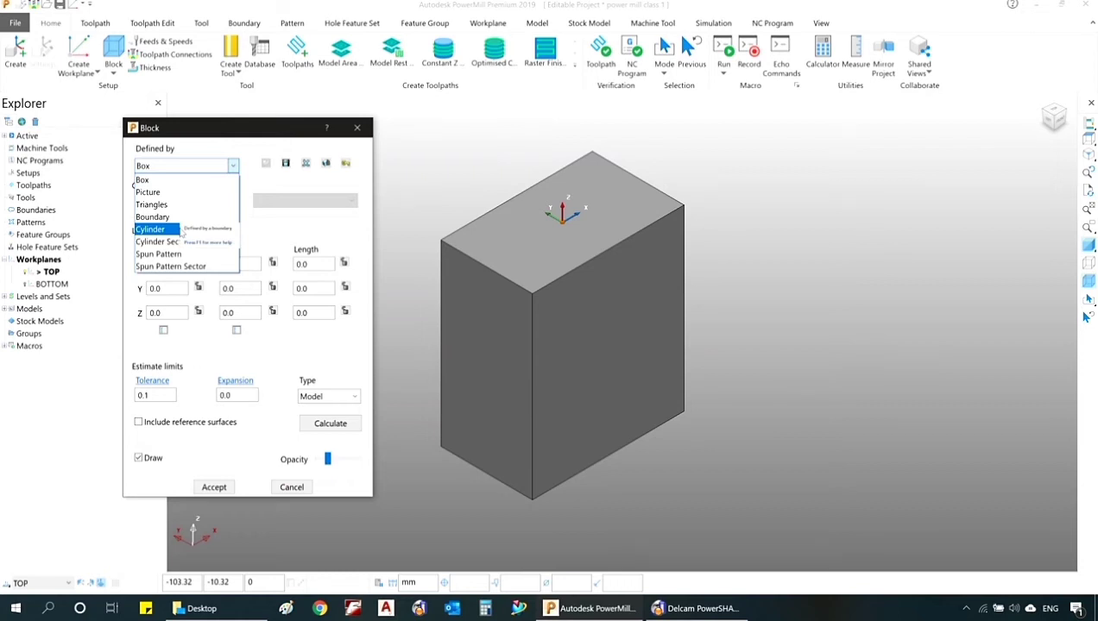
pyautogui.click(178, 181)
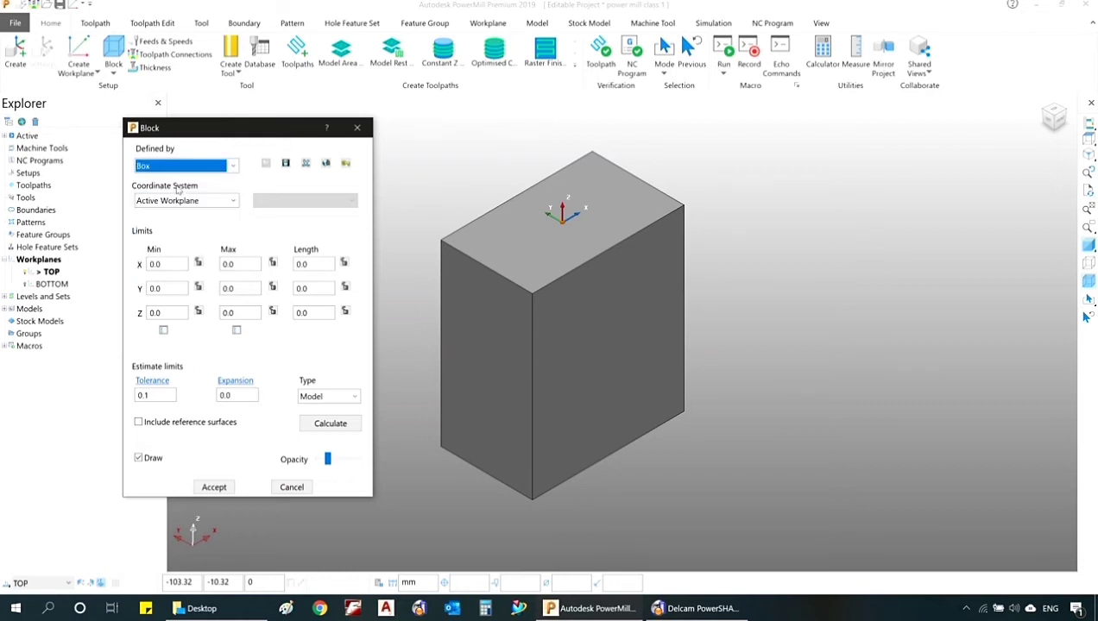
# Calculate the box limits from the model in the active workplane, using tolerance 0.1 and expansion 0.0.
pyautogui.click(165, 266)
pyautogui.moveTo(219, 131); pyautogui.dragTo(476, 145)
pyautogui.doubleClick(417, 278)
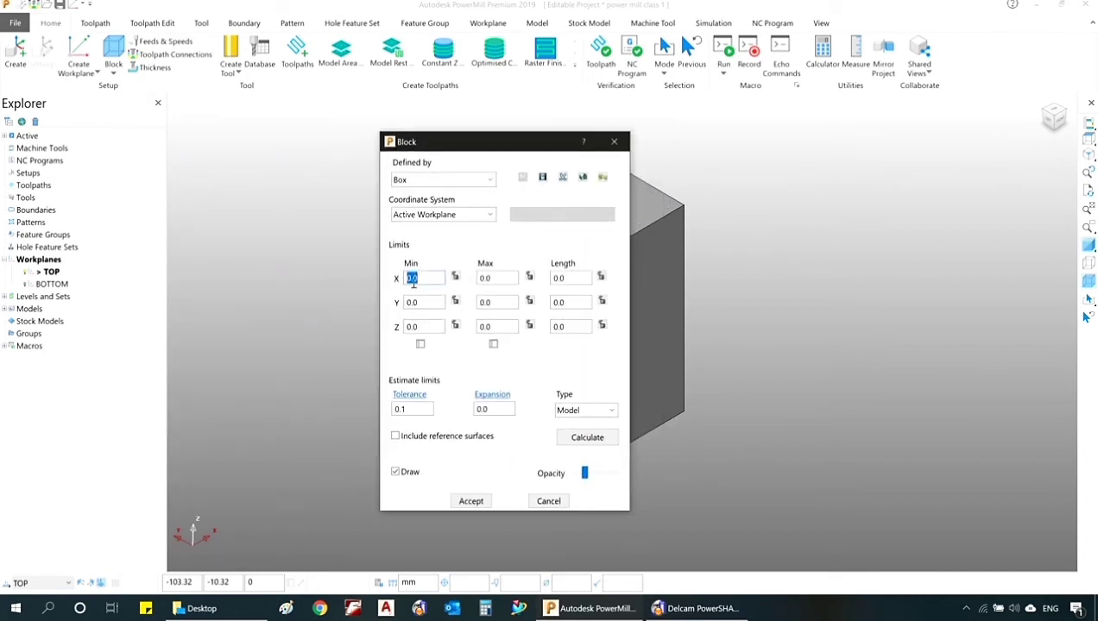
pyautogui.doubleClick(503, 277)
pyautogui.doubleClick(413, 279)
pyautogui.doubleClick(414, 302)
pyautogui.click(500, 302)
pyautogui.moveTo(512, 145); pyautogui.dragTo(305, 127)
pyautogui.click(372, 422)
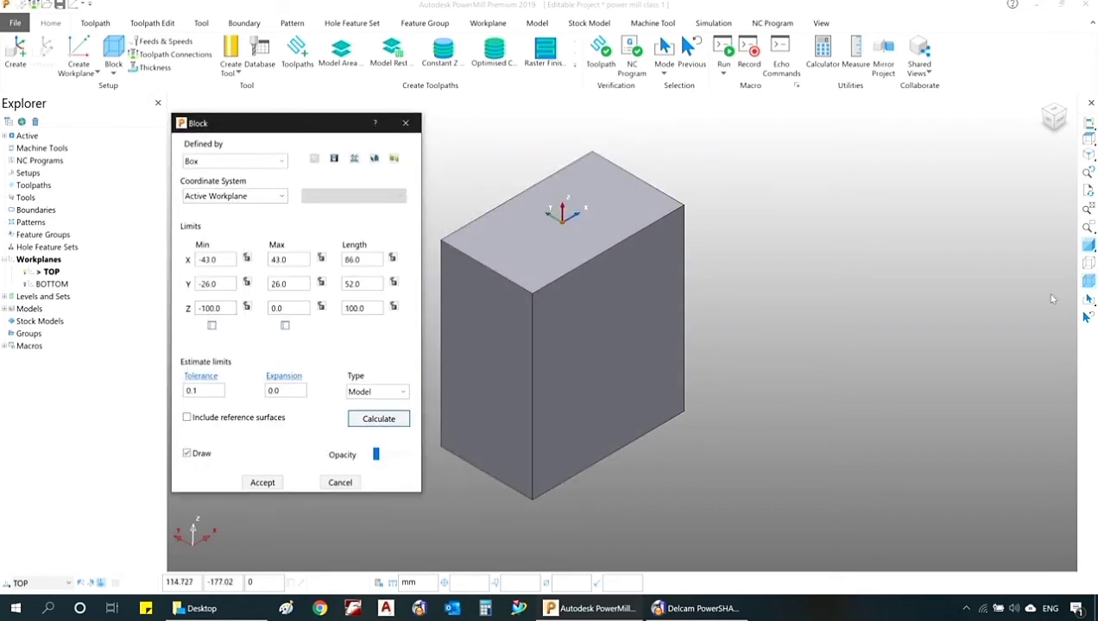
# Increase the stock block's opacity and check its shading over the model from several angles.
pyautogui.scroll(6, 510, 296)
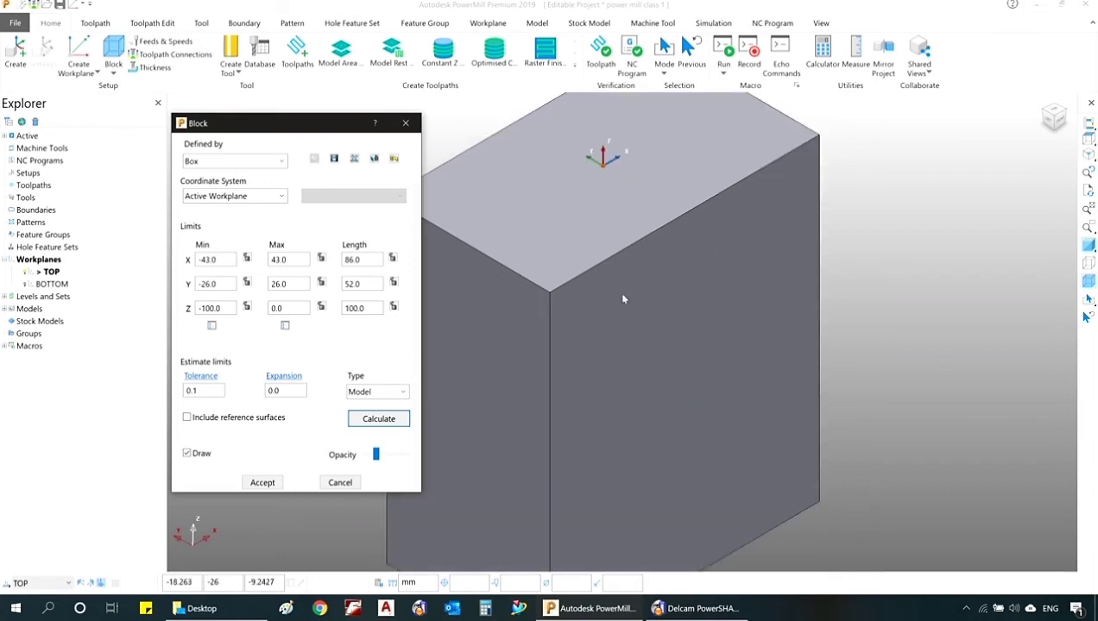
pyautogui.scroll(-7, 623, 296)
pyautogui.moveTo(375, 456); pyautogui.dragTo(395, 454)
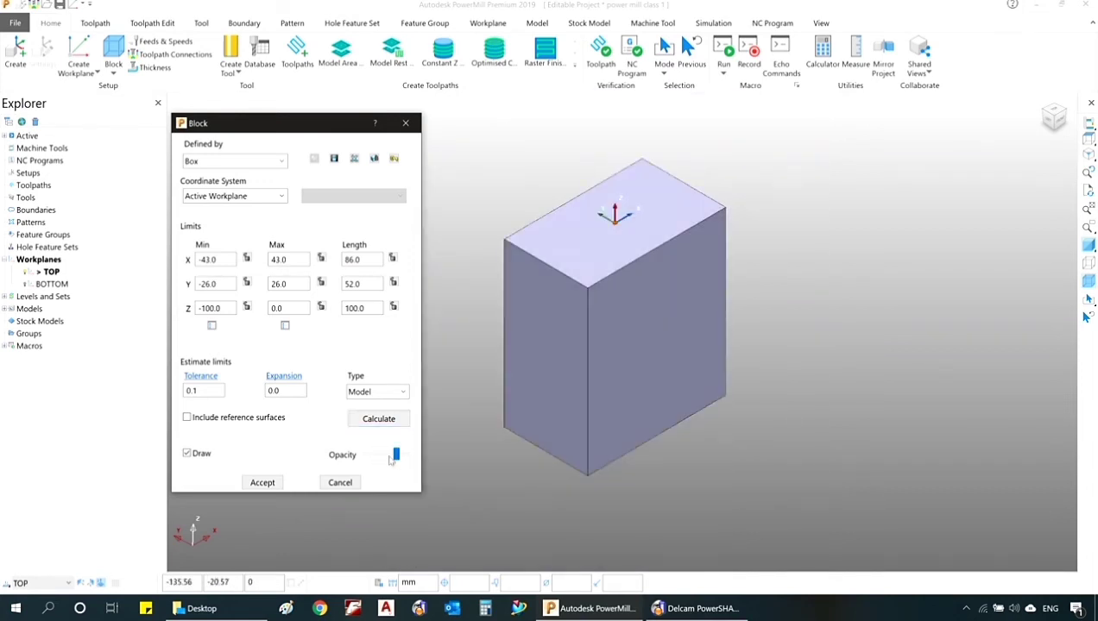
pyautogui.scroll(5, 542, 289)
pyautogui.scroll(-5, 542, 289)
pyautogui.moveTo(591, 303); pyautogui.dragTo(527, 371, button='middle')
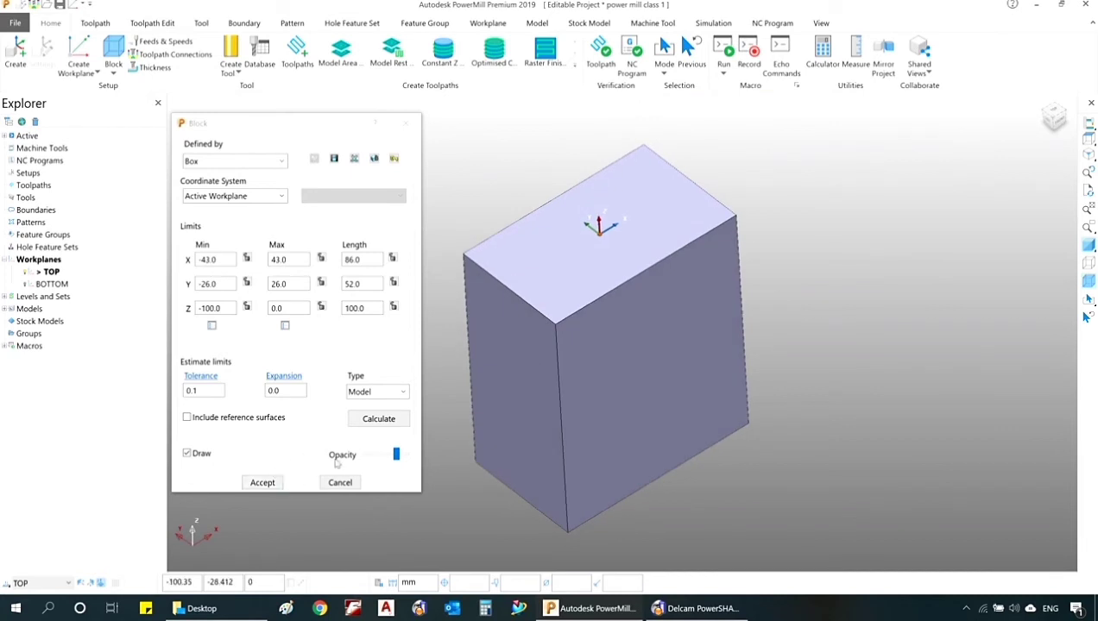
pyautogui.moveTo(609, 331); pyautogui.dragTo(602, 288, button='middle')
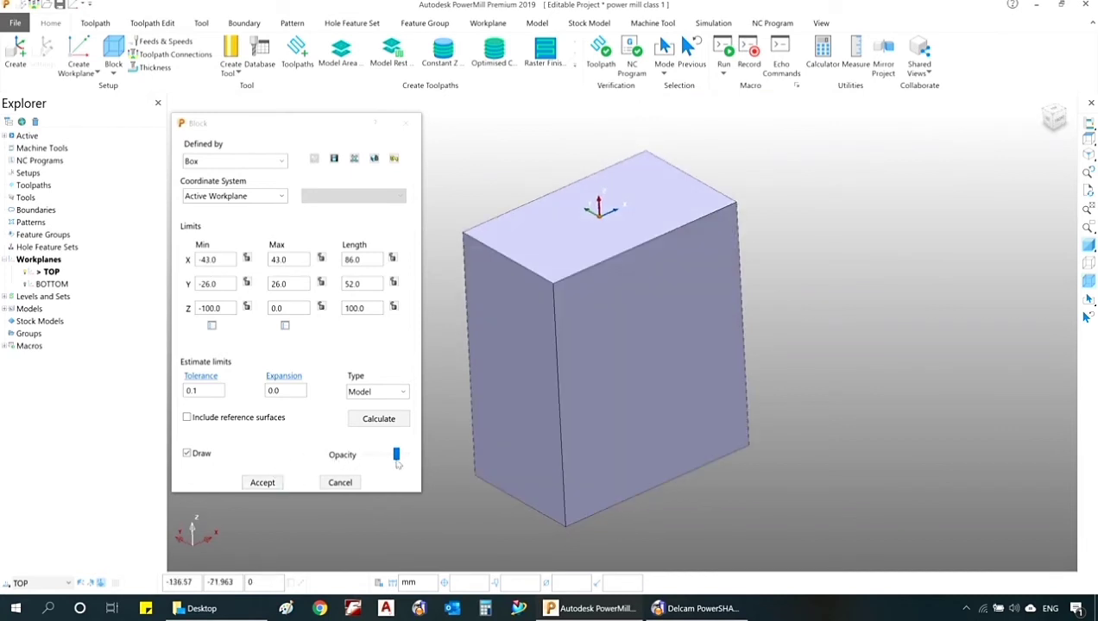
# Lower the stock block's opacity to the minimum and raise it again to compare the two displays.
pyautogui.moveTo(396, 456); pyautogui.dragTo(366, 457)
pyautogui.moveTo(563, 315)
pyautogui.mouseDown(button='middle')
pyautogui.moveTo(657, 256)
pyautogui.moveTo(553, 324)
pyautogui.mouseUp(button='middle')
pyautogui.click(366, 456)
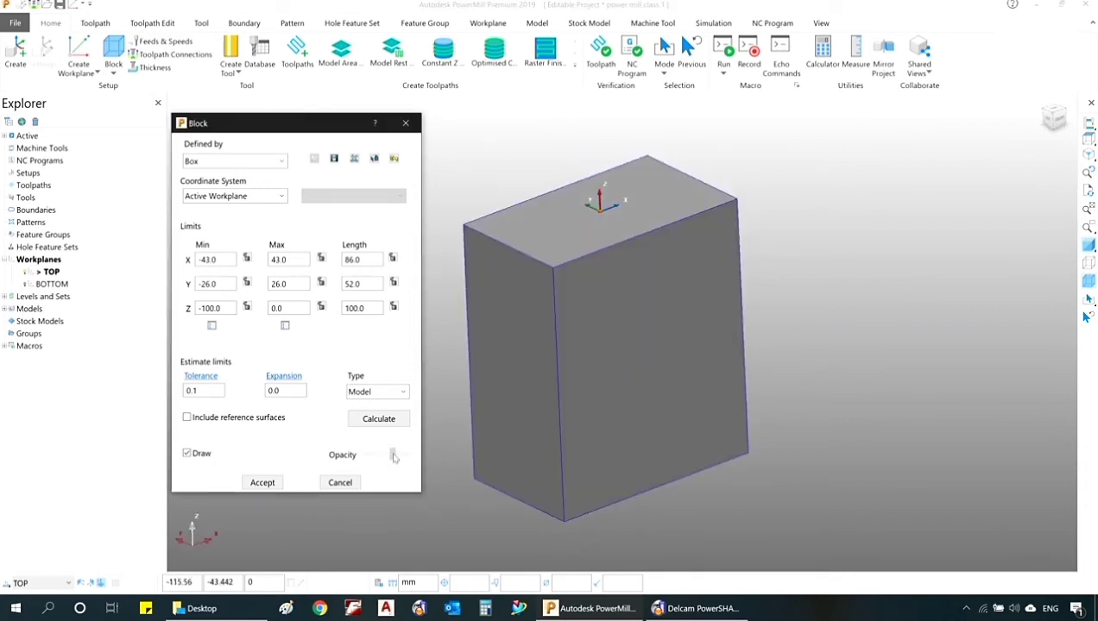
pyautogui.moveTo(366, 457); pyautogui.dragTo(397, 456)
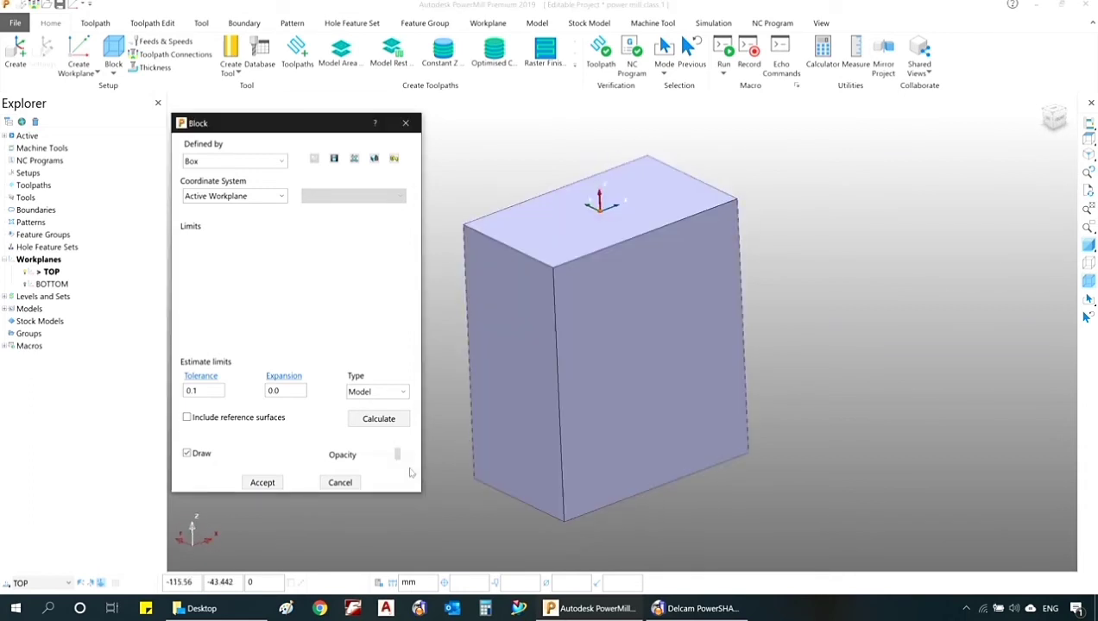
pyautogui.moveTo(446, 270); pyautogui.dragTo(597, 387, button='middle')
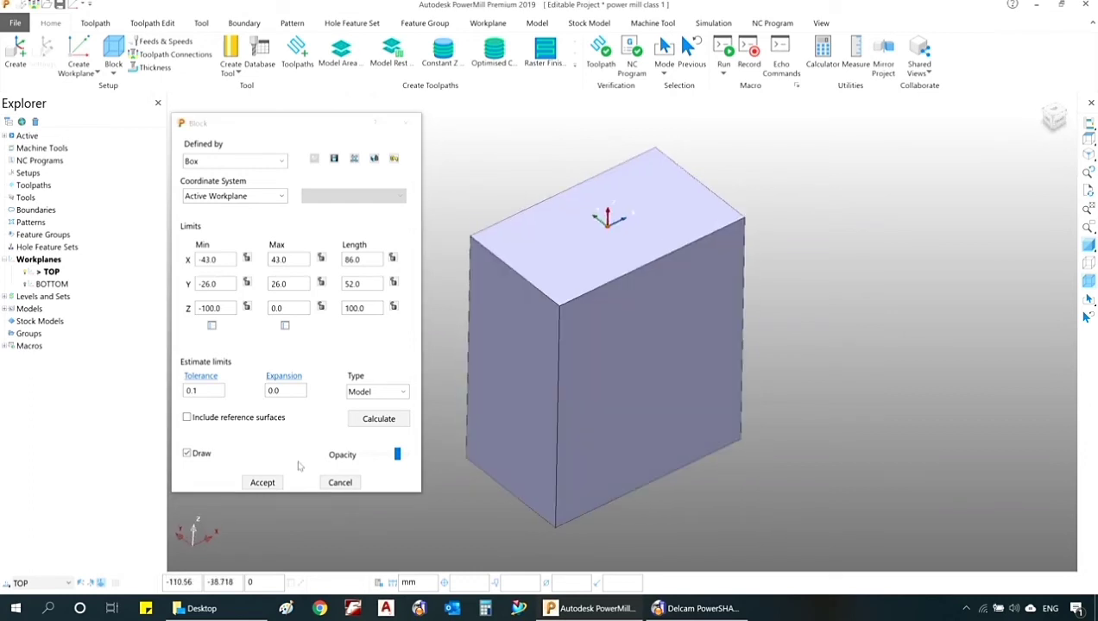
# Reduce the stock block's opacity to the minimum so only its outline is drawn around the model.
pyautogui.moveTo(396, 455); pyautogui.dragTo(366, 456)
pyautogui.scroll(3, 550, 266)
pyautogui.scroll(-3, 609, 279)
pyautogui.moveTo(624, 285); pyautogui.dragTo(668, 226, button='middle')
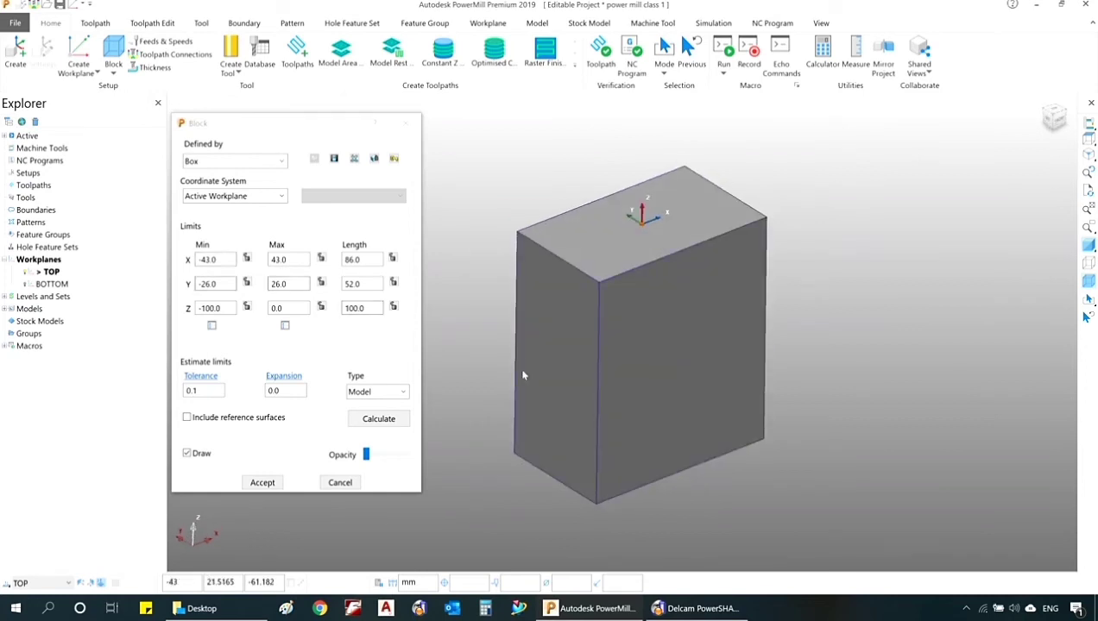
# Set the stock block's X length to 90 mm.
pyautogui.click(226, 261)
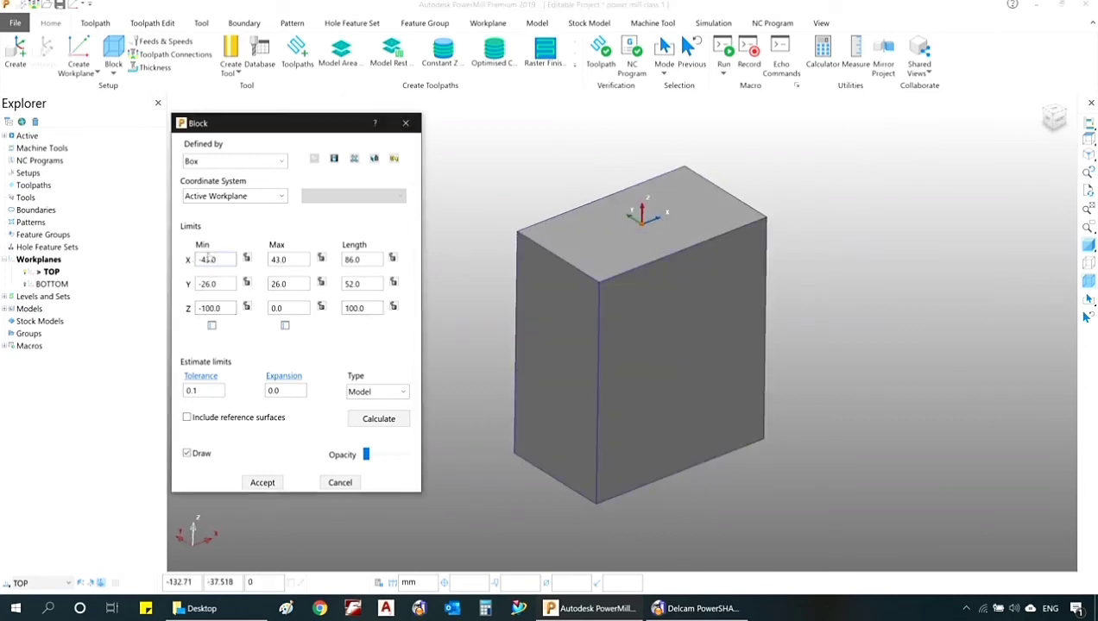
pyautogui.moveTo(700, 336); pyautogui.dragTo(718, 347, button='middle')
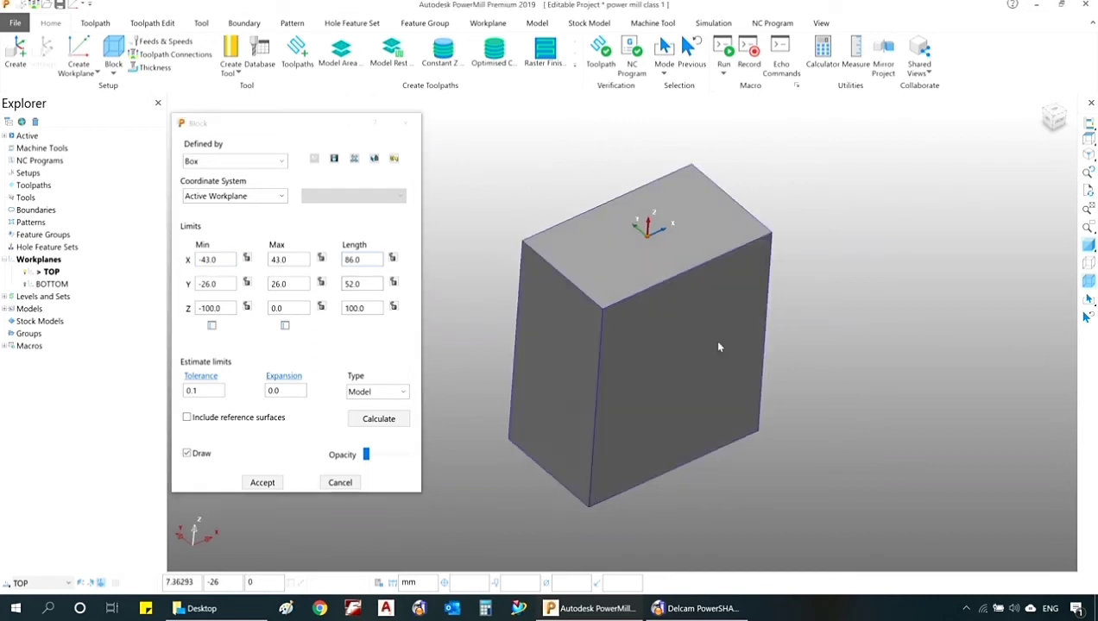
pyautogui.click(361, 284)
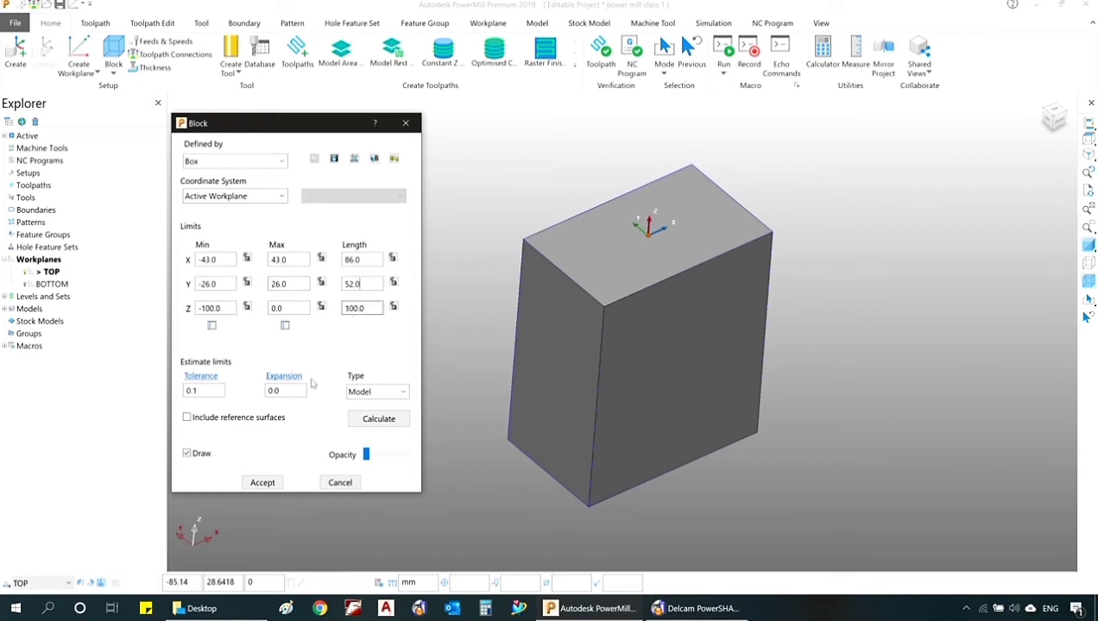
pyautogui.moveTo(369, 262); pyautogui.dragTo(308, 270)
pyautogui.write('90')
pyautogui.click(359, 284)
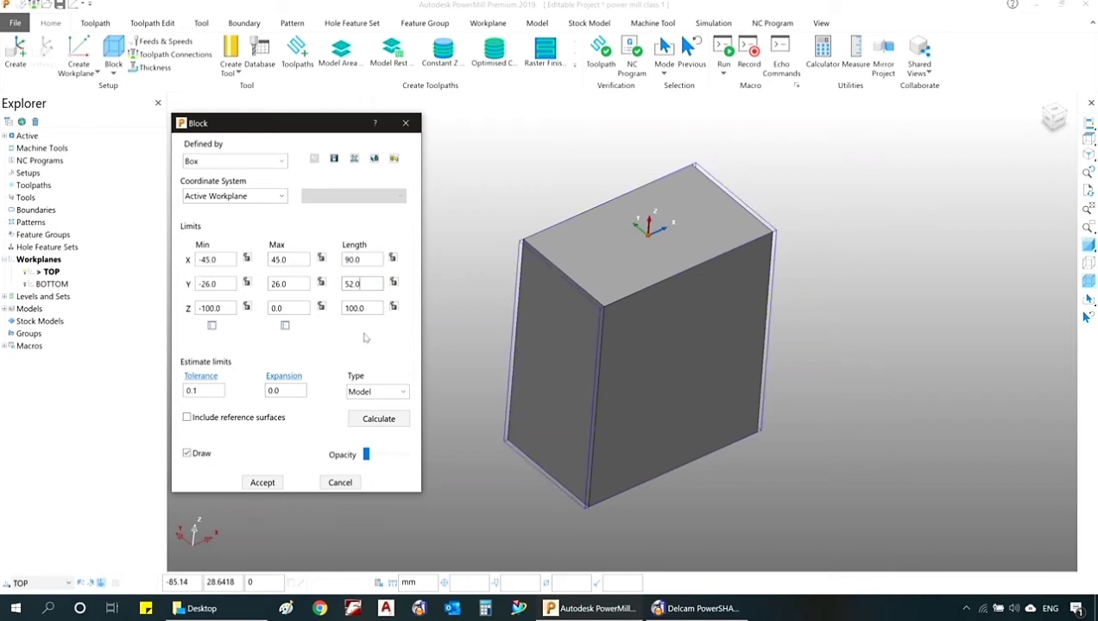
# Set the stock block's Y length to 60 mm and inspect the added margin around the model.
pyautogui.moveTo(368, 284); pyautogui.dragTo(332, 290)
pyautogui.write('60')
pyautogui.click(611, 253)
pyautogui.moveTo(611, 253); pyautogui.dragTo(601, 191, button='middle')
pyautogui.scroll(4, 562, 306)
pyautogui.scroll(-3, 604, 297)
pyautogui.scroll(4, 474, 232)
pyautogui.scroll(-3, 474, 231)
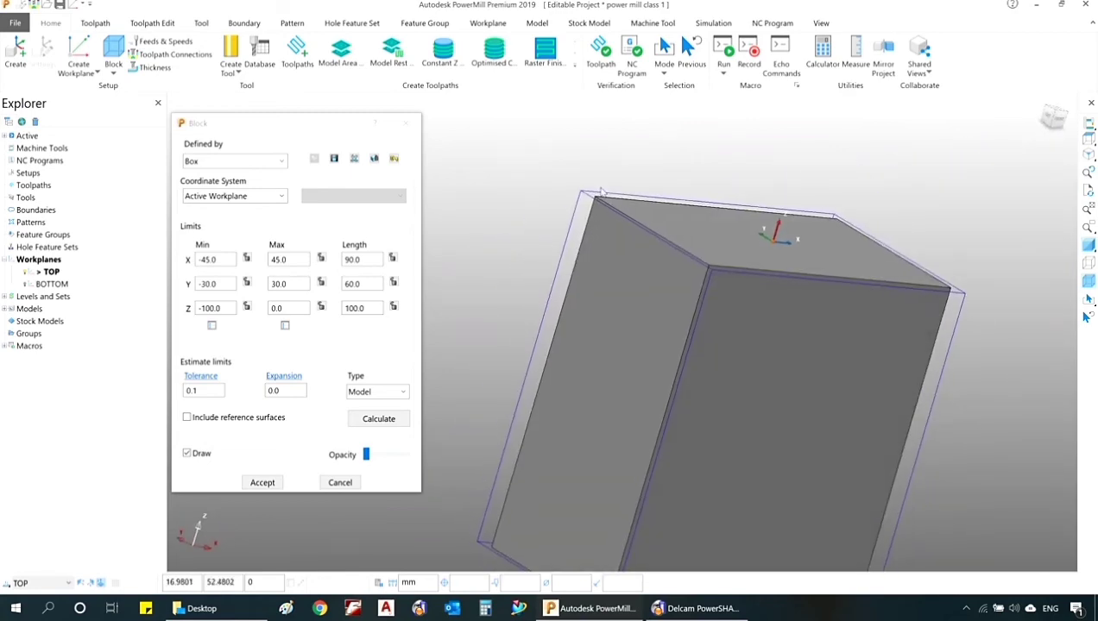
# Set the stock block's minimum Z limit to -150 mm and inspect the extension below the model.
pyautogui.scroll(-2, 601, 191)
pyautogui.moveTo(222, 308); pyautogui.dragTo(187, 315)
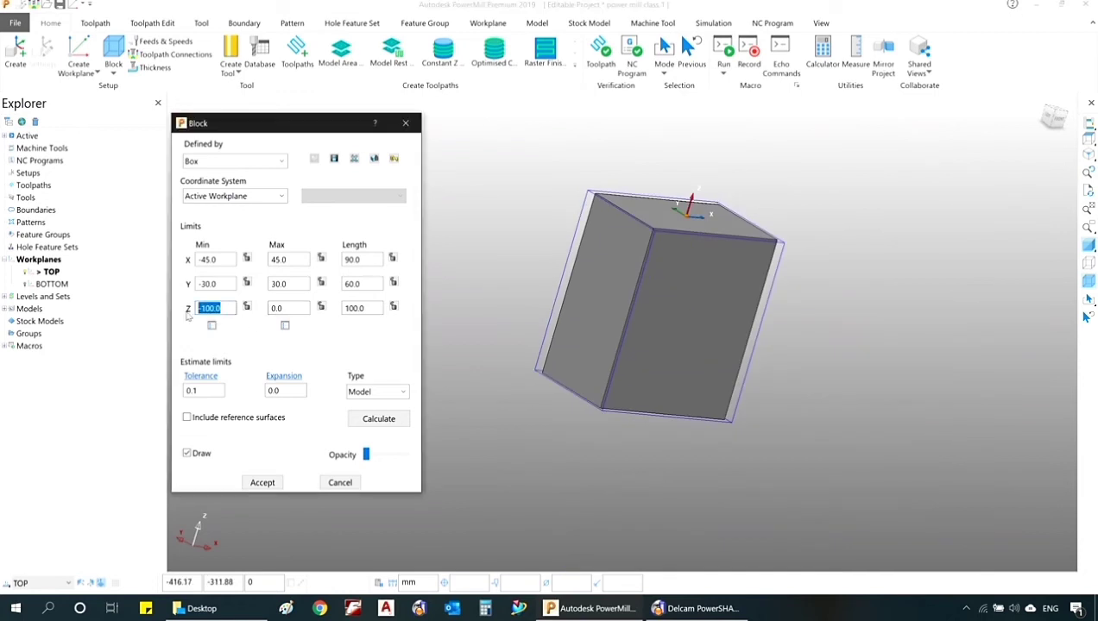
pyautogui.write('-1')
pyautogui.press('Return')
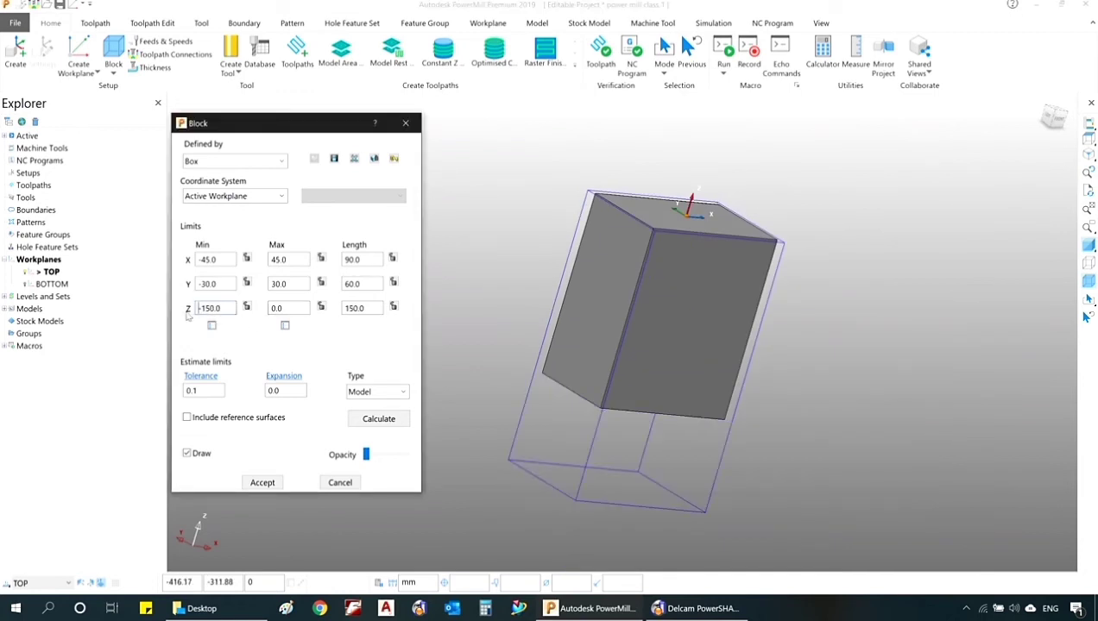
pyautogui.scroll(-2, 520, 349)
pyautogui.moveTo(621, 369); pyautogui.dragTo(542, 416, button='middle')
pyautogui.scroll(3, 595, 312)
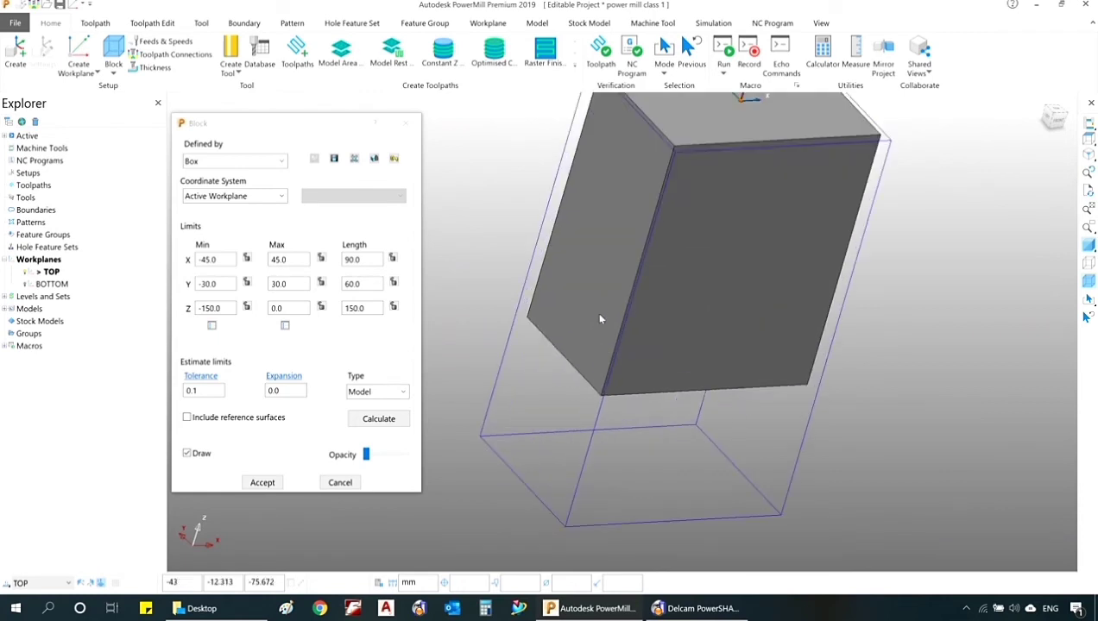
pyautogui.scroll(-3, 650, 411)
pyautogui.moveTo(650, 411); pyautogui.dragTo(633, 460, button='middle')
pyautogui.scroll(3, 623, 403)
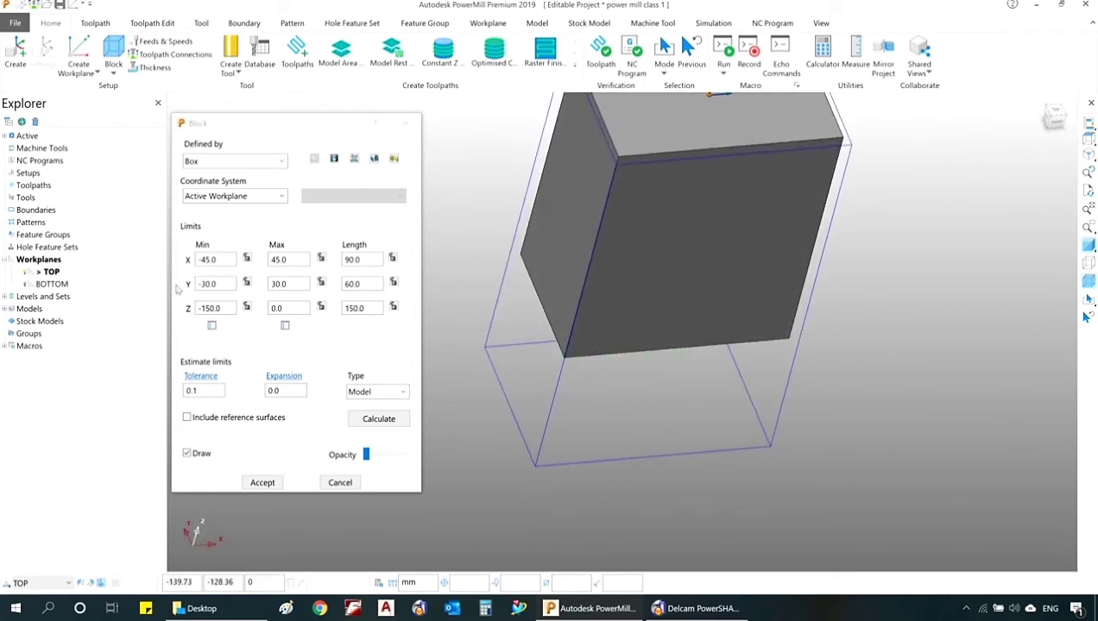
# Set the stock block's minimum Z limit to -80 mm.
pyautogui.doubleClick(216, 309)
pyautogui.write('-8')
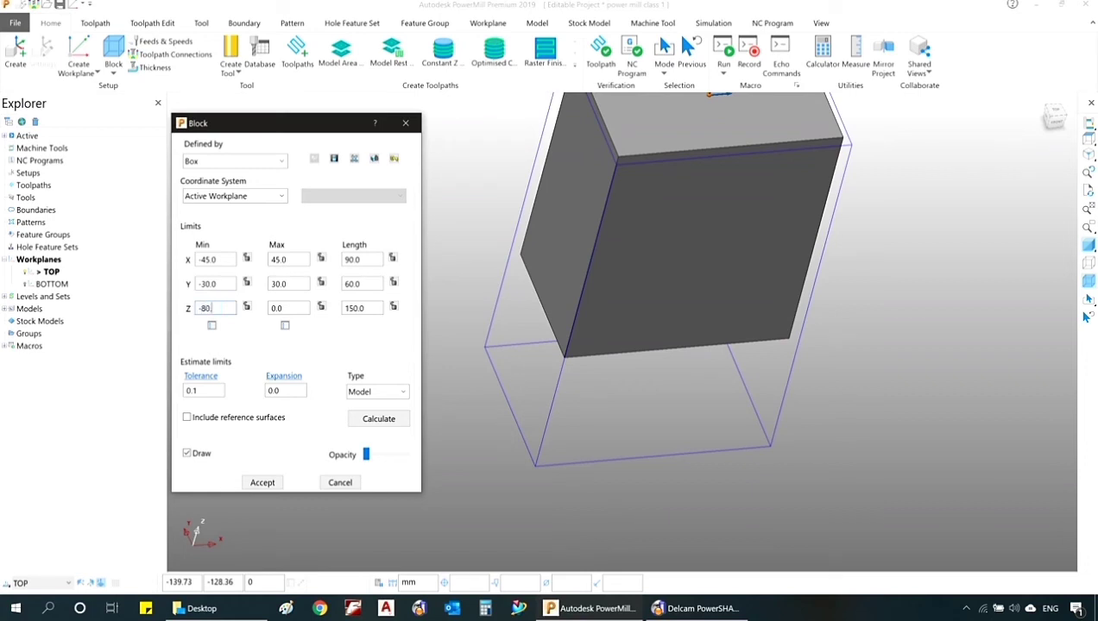
pyautogui.write('0')
pyautogui.press('Return')
# Examine the shortened stock block outline against the model's top, sides and lower end from several angles.
pyautogui.scroll(-3, 499, 337)
pyautogui.moveTo(521, 302); pyautogui.dragTo(536, 222, button='middle')
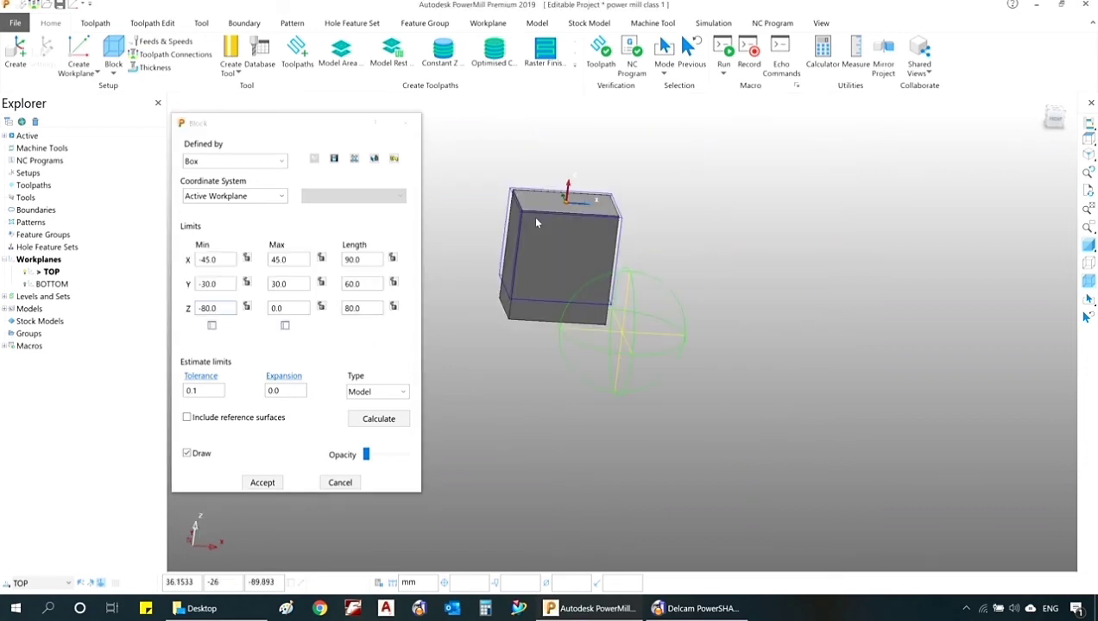
pyautogui.scroll(3, 528, 242)
pyautogui.moveTo(643, 298); pyautogui.dragTo(752, 337, button='middle')
pyautogui.scroll(-3, 733, 268)
pyautogui.moveTo(609, 239); pyautogui.dragTo(639, 258, button='middle')
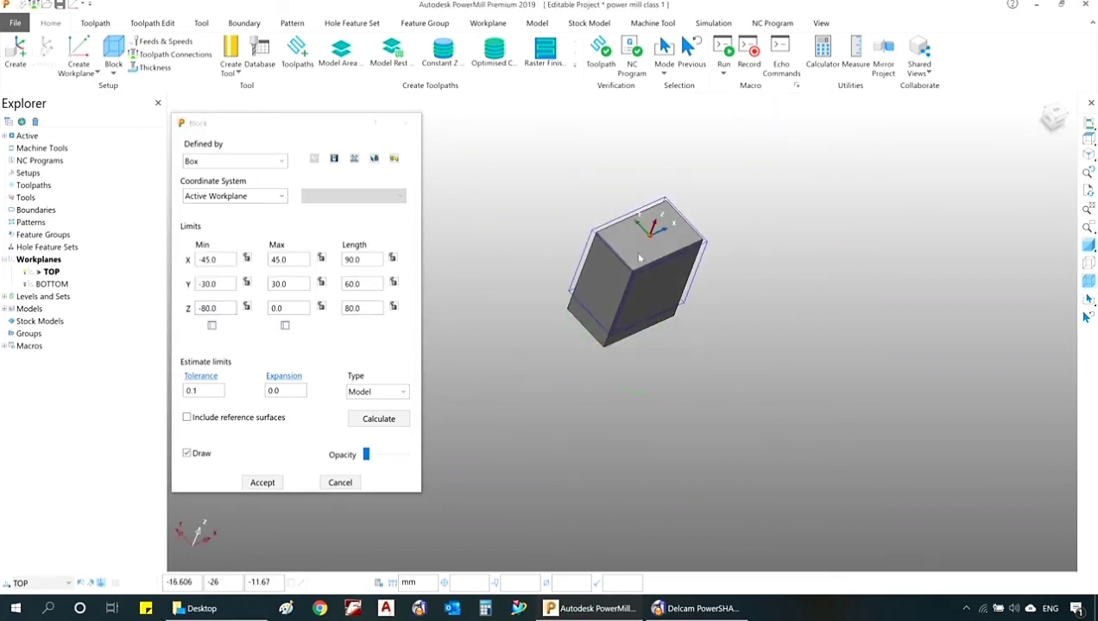
pyautogui.scroll(3, 642, 250)
pyautogui.scroll(-2, 664, 233)
pyautogui.scroll(3, 676, 224)
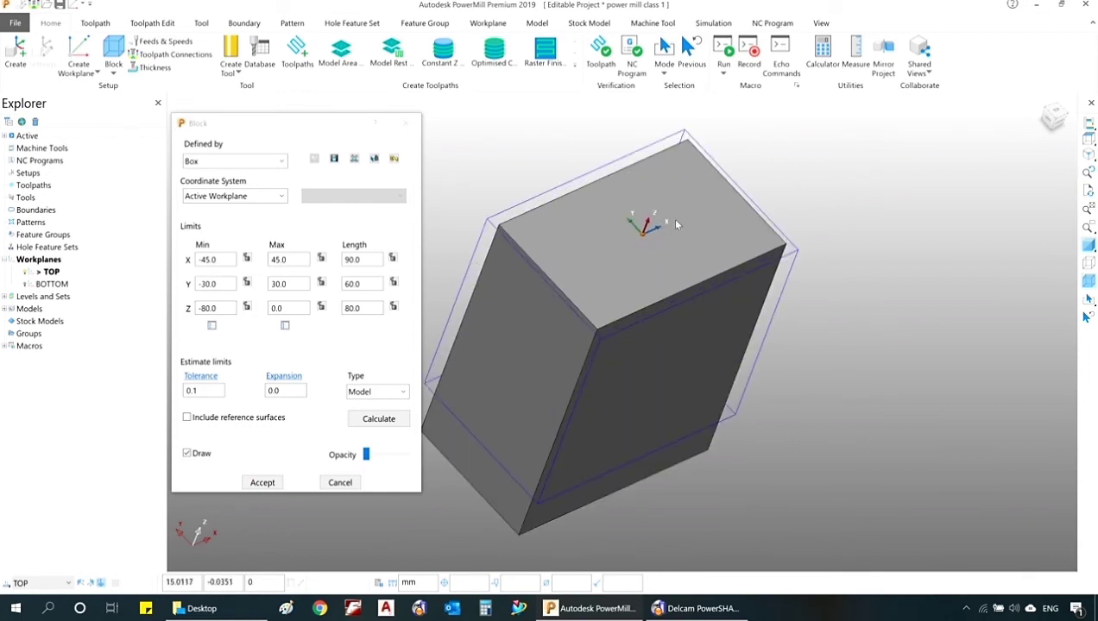
pyautogui.scroll(3, 563, 207)
pyautogui.scroll(-4, 637, 273)
pyautogui.moveTo(636, 278); pyautogui.dragTo(552, 259, button='middle')
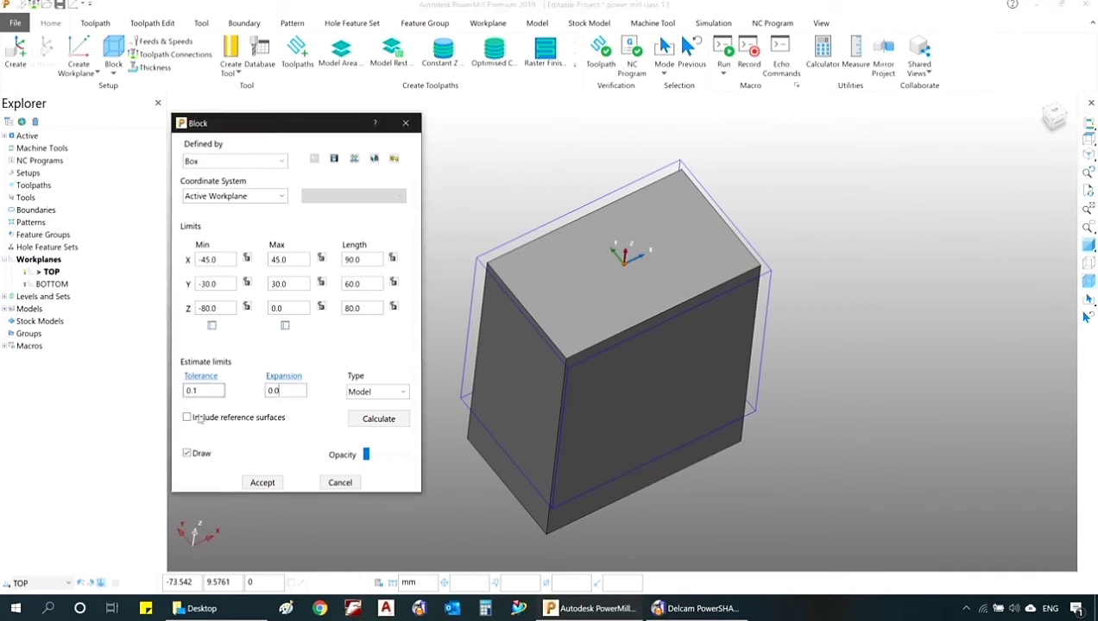
# Set the tolerance for estimating the block limits to 0.01.
pyautogui.moveTo(204, 391); pyautogui.dragTo(160, 393)
pyautogui.write('0.0')
pyautogui.moveTo(202, 391); pyautogui.dragTo(156, 393)
pyautogui.write('0.0')
pyautogui.click(282, 389)
pyautogui.moveTo(662, 294); pyautogui.dragTo(640, 299, button='middle')
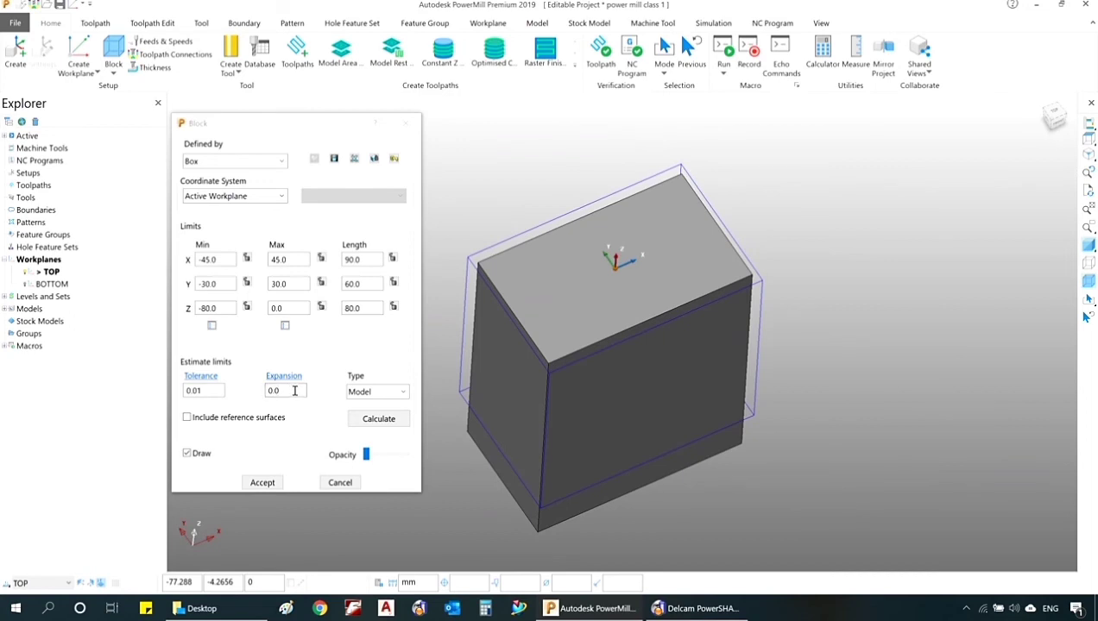
# Recalculate the stock block with an expansion of 8 mm and inspect the margin around the model.
pyautogui.moveTo(294, 390); pyautogui.dragTo(233, 398)
pyautogui.write('8')
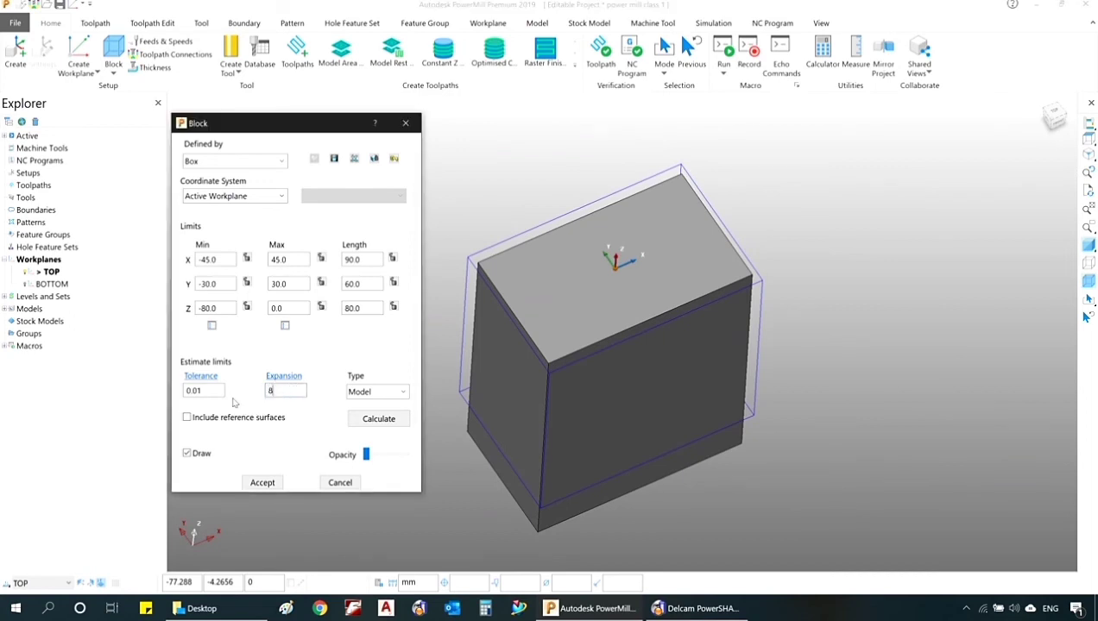
pyautogui.click(378, 418)
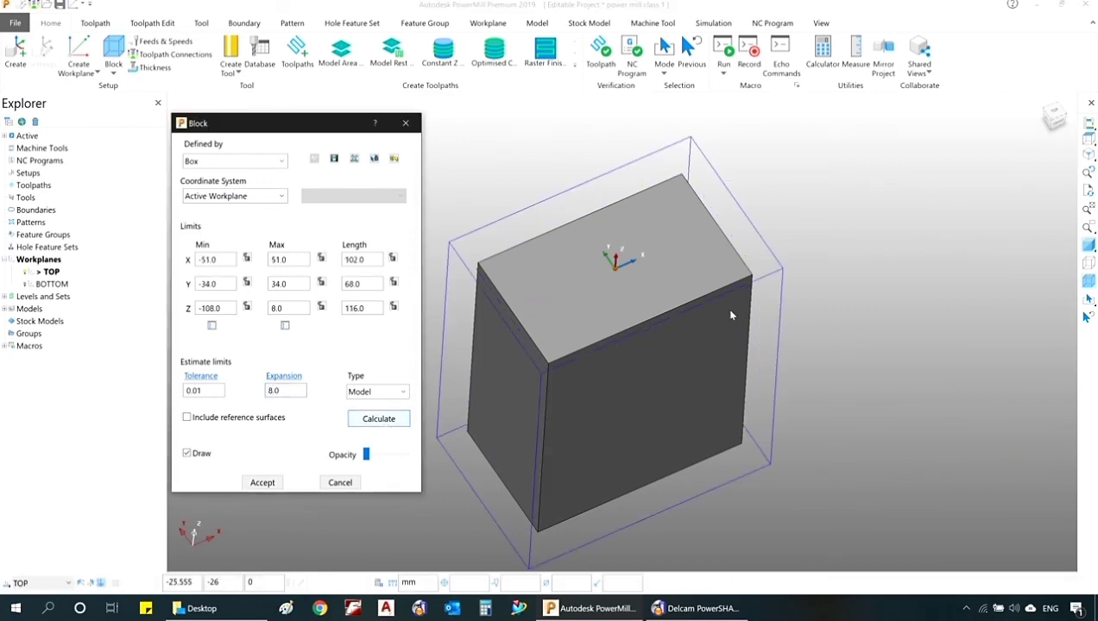
pyautogui.scroll(-2, 656, 345)
pyautogui.scroll(5, 604, 311)
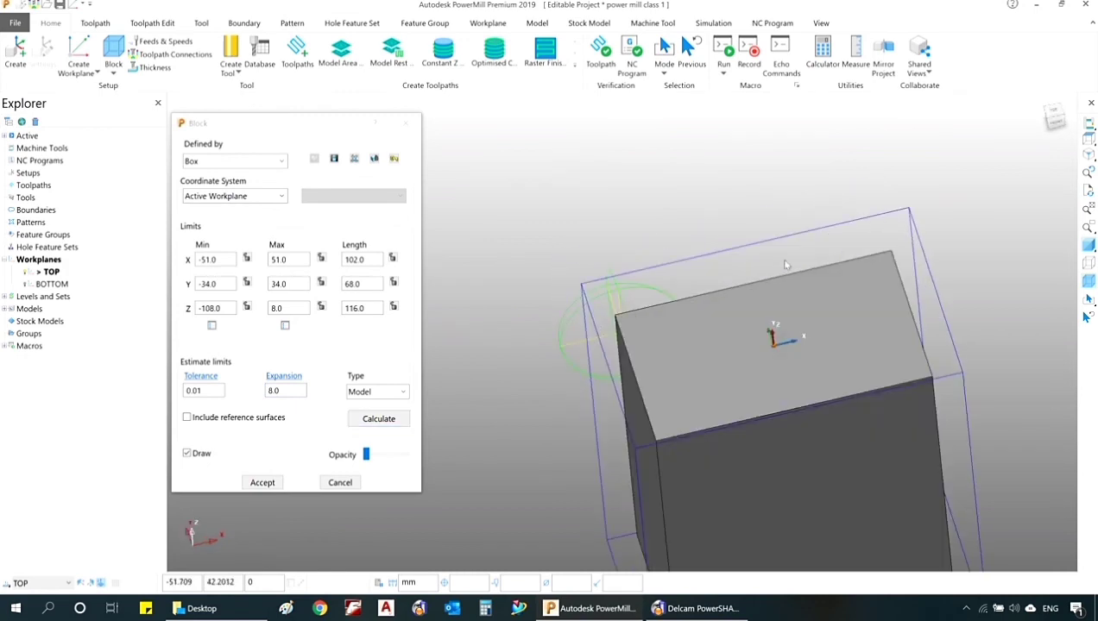
pyautogui.scroll(-3, 659, 257)
pyautogui.moveTo(666, 260); pyautogui.dragTo(647, 423, button='middle')
pyautogui.scroll(3, 736, 278)
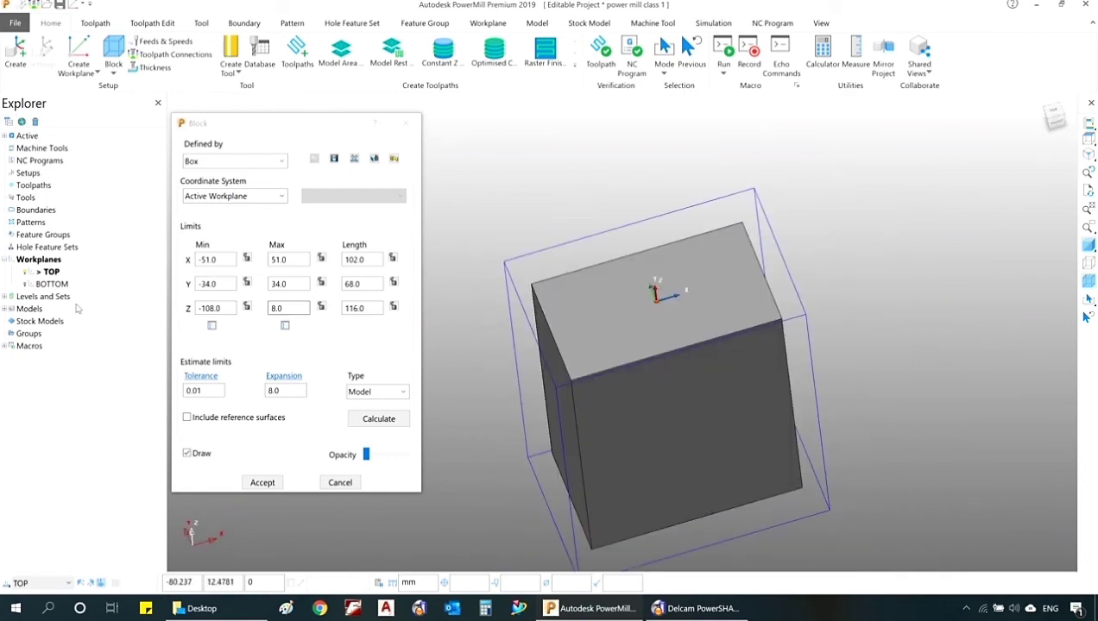
# Set the block expansion to 0 and recalculate the limits so they fit the model exactly.
pyautogui.click(224, 259)
pyautogui.click(220, 284)
pyautogui.click(285, 282)
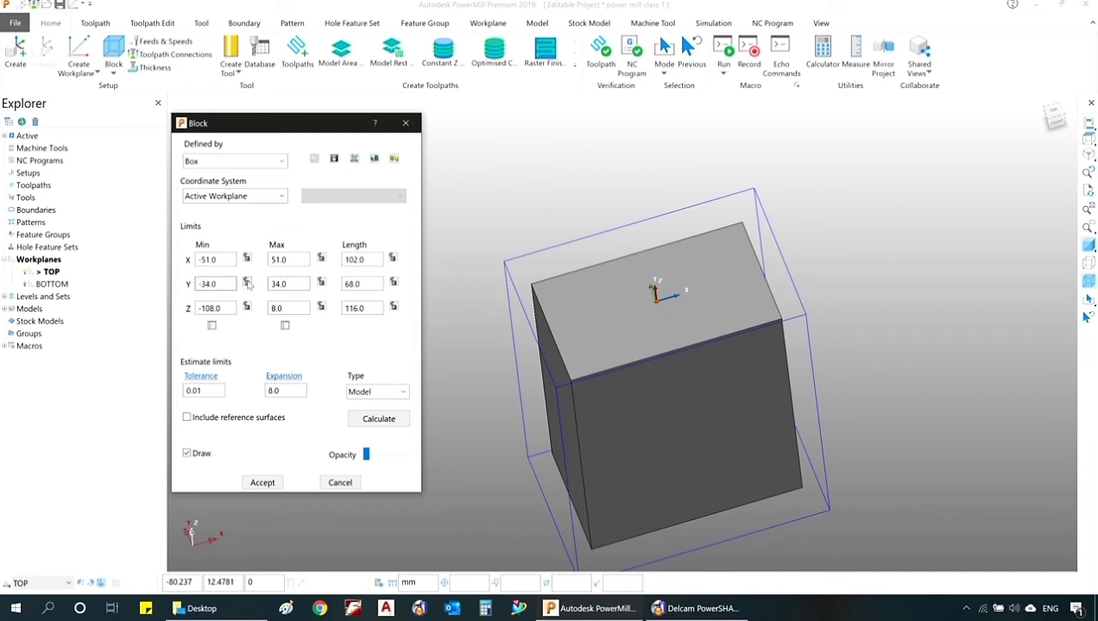
pyautogui.moveTo(289, 390); pyautogui.dragTo(224, 403)
pyautogui.write('0')
pyautogui.click(378, 419)
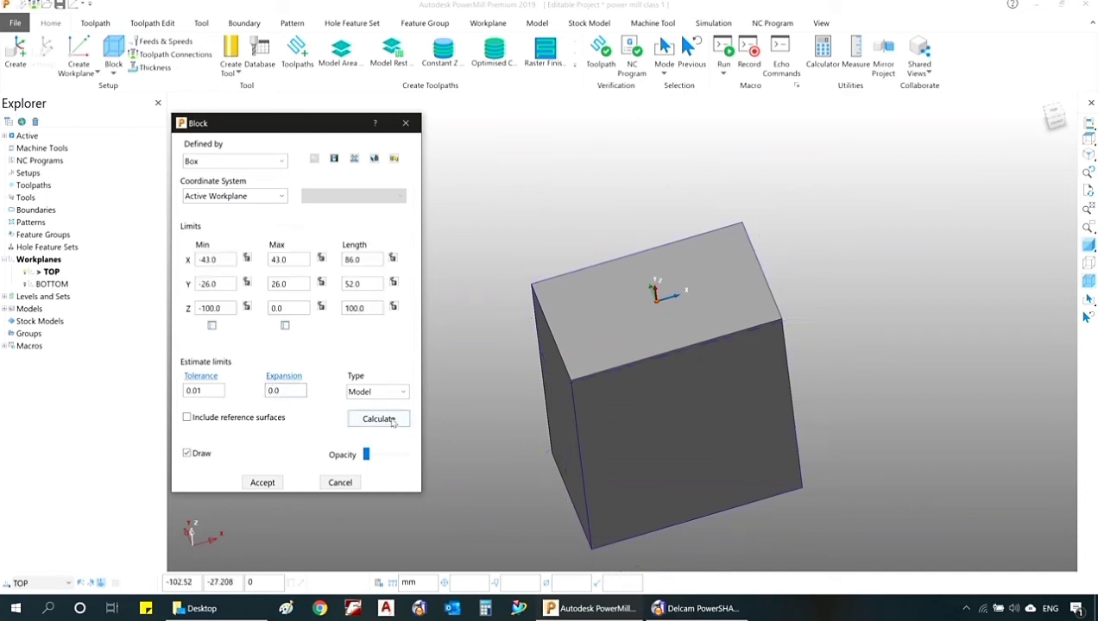
# Lock the minimum and maximum limits of the stock block in both Z and Y.
pyautogui.click(247, 307)
pyautogui.click(321, 307)
pyautogui.click(321, 283)
pyautogui.click(247, 283)
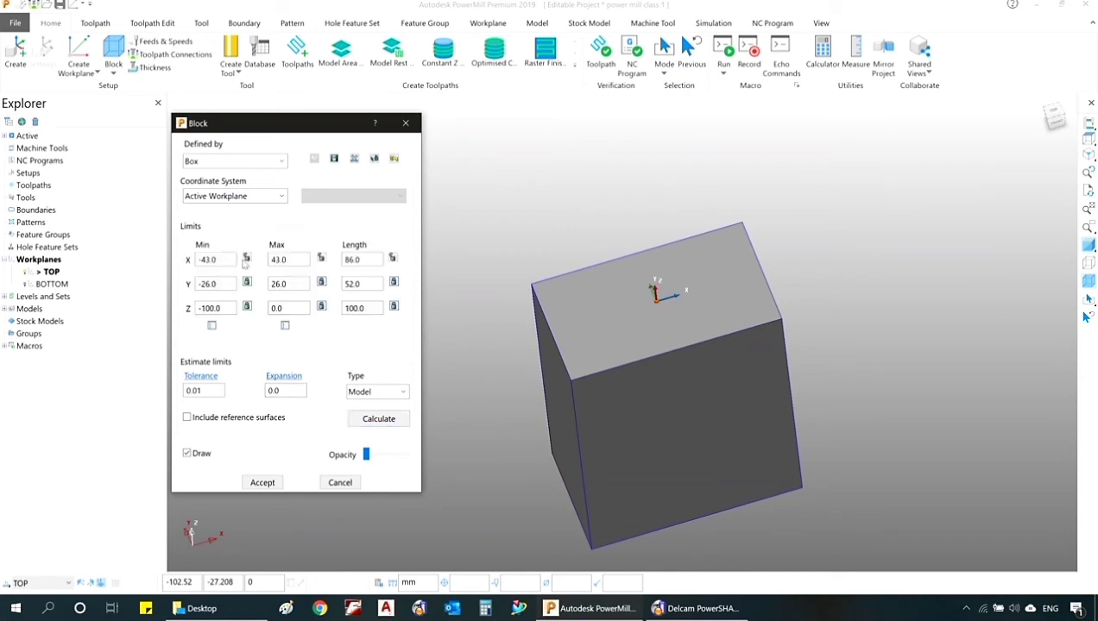
# Recalculate the stock block with an expansion of 10 mm while its Y and Z limits are locked.
pyautogui.doubleClick(281, 390)
pyautogui.write('10')
pyautogui.click(381, 425)
pyautogui.moveTo(607, 275); pyautogui.dragTo(535, 371, button='middle')
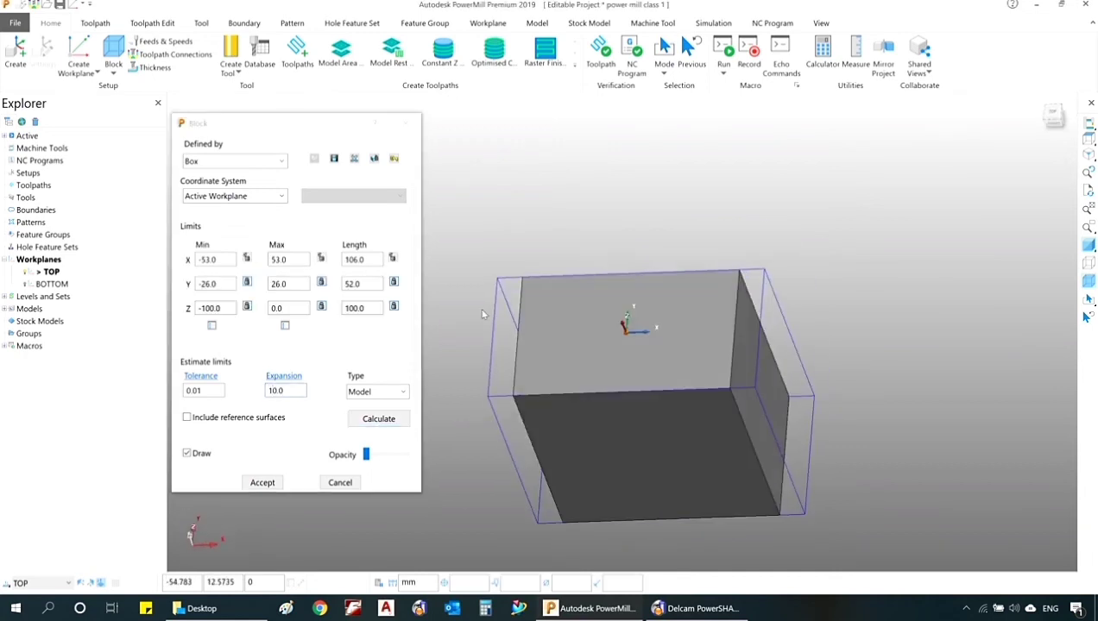
# Unlock the minimum Y limit and recalculate the stock block, inspecting the added margin on that side.
pyautogui.click(248, 282)
pyautogui.moveTo(615, 350); pyautogui.dragTo(380, 275, button='middle')
pyautogui.click(378, 419)
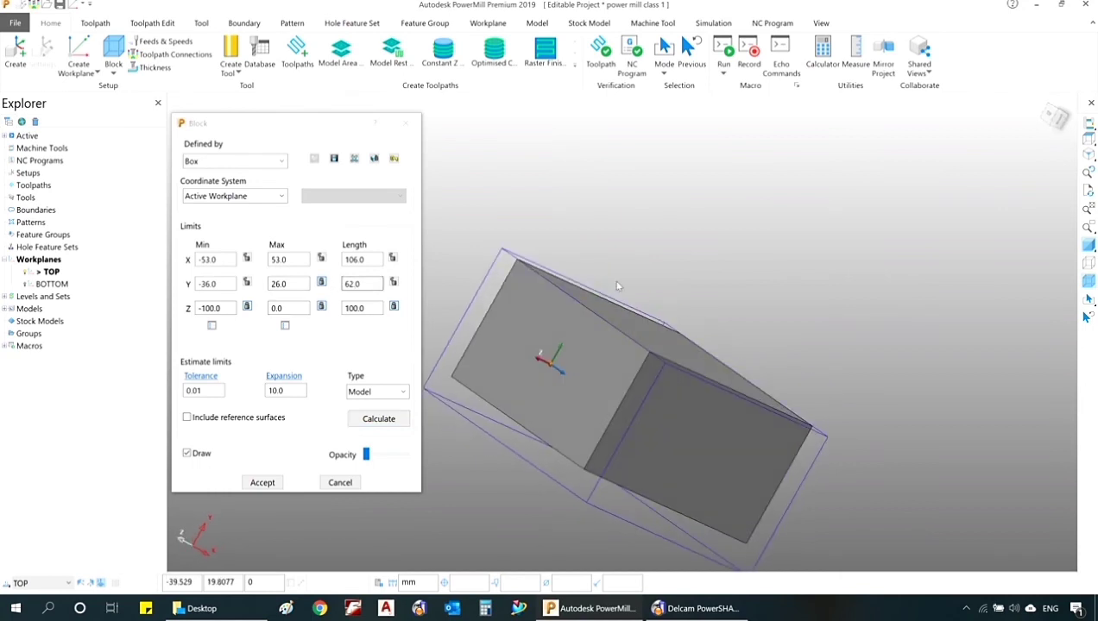
pyautogui.moveTo(643, 302); pyautogui.dragTo(820, 259, button='middle')
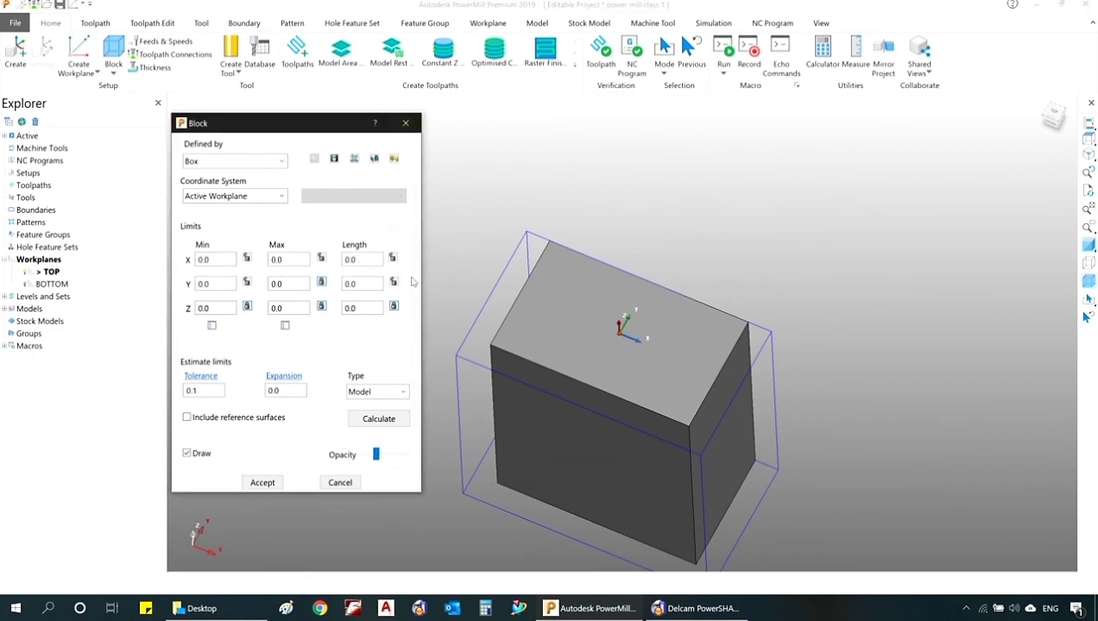
# Inspect the model's top face and check the TOP and BOTTOM workplanes in the project tree.
pyautogui.scroll(-2, 483, 422)
pyautogui.moveTo(617, 418); pyautogui.dragTo(725, 339, button='middle')
pyautogui.scroll(5, 723, 327)
pyautogui.moveTo(656, 257); pyautogui.dragTo(443, 304, button='middle')
pyautogui.click(49, 274)
pyautogui.click(50, 285)
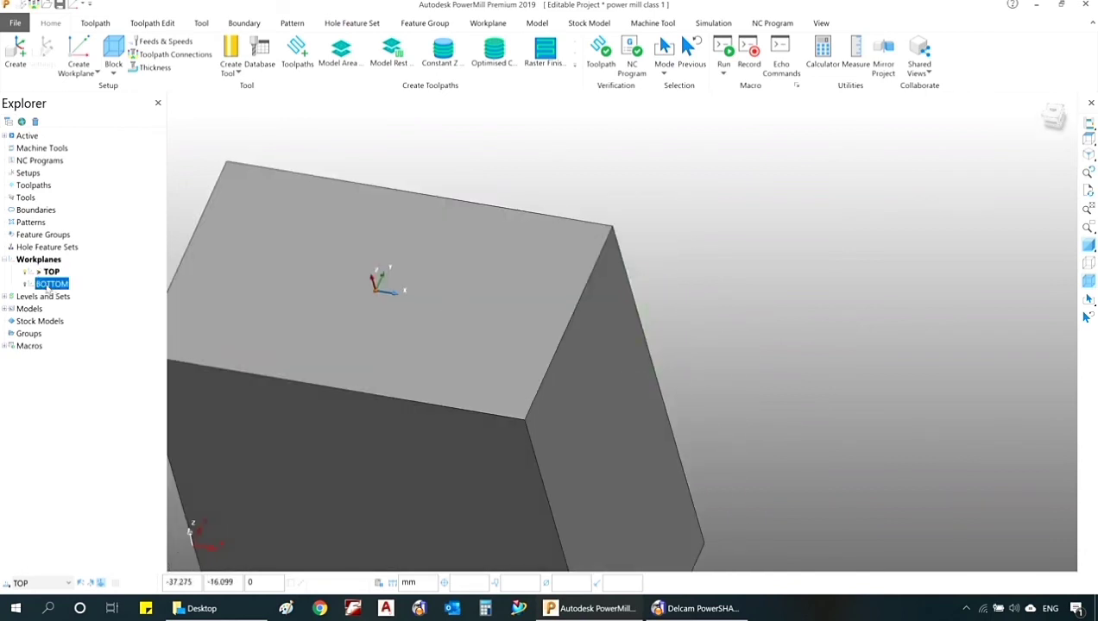
# Examine the position and axis directions of the TOP workplane on the model from several angles.
pyautogui.scroll(-3, 549, 367)
pyautogui.moveTo(566, 369); pyautogui.dragTo(493, 311, button='middle')
pyautogui.scroll(3, 626, 391)
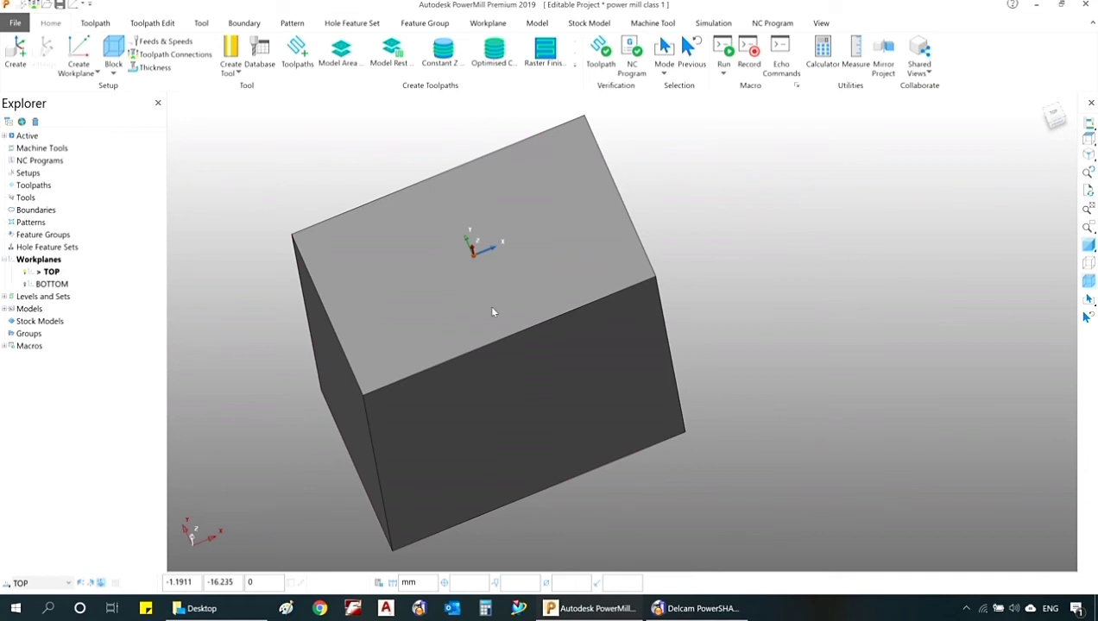
pyautogui.moveTo(510, 353); pyautogui.dragTo(571, 408, button='middle')
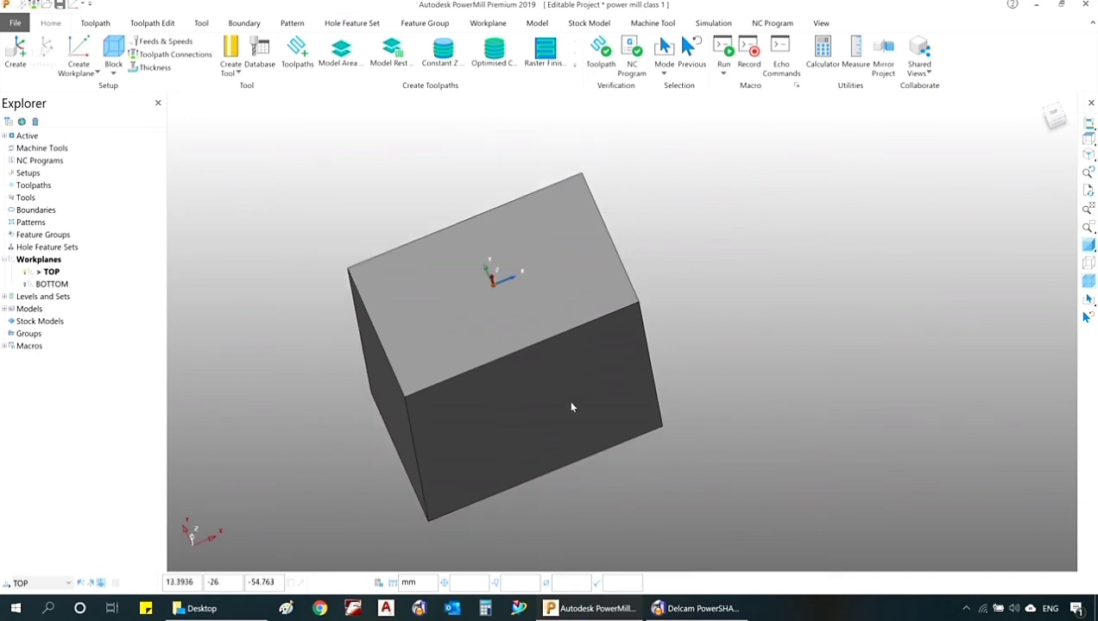
pyautogui.scroll(-3, 567, 442)
pyautogui.scroll(5, 547, 401)
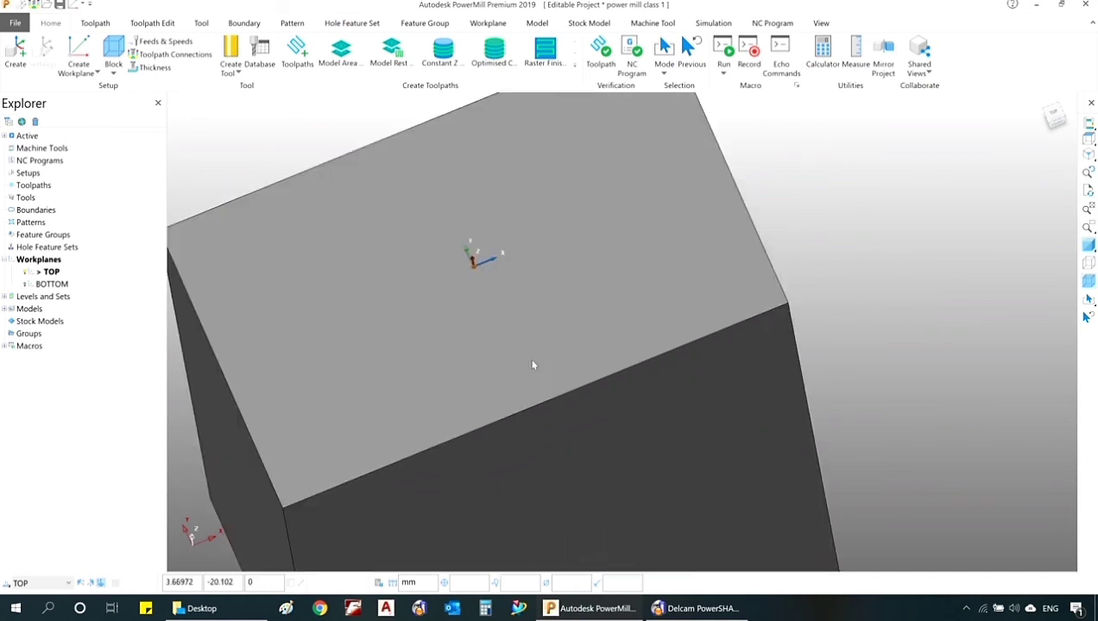
pyautogui.scroll(-2, 531, 366)
pyautogui.moveTo(529, 383); pyautogui.dragTo(592, 294, button='middle')
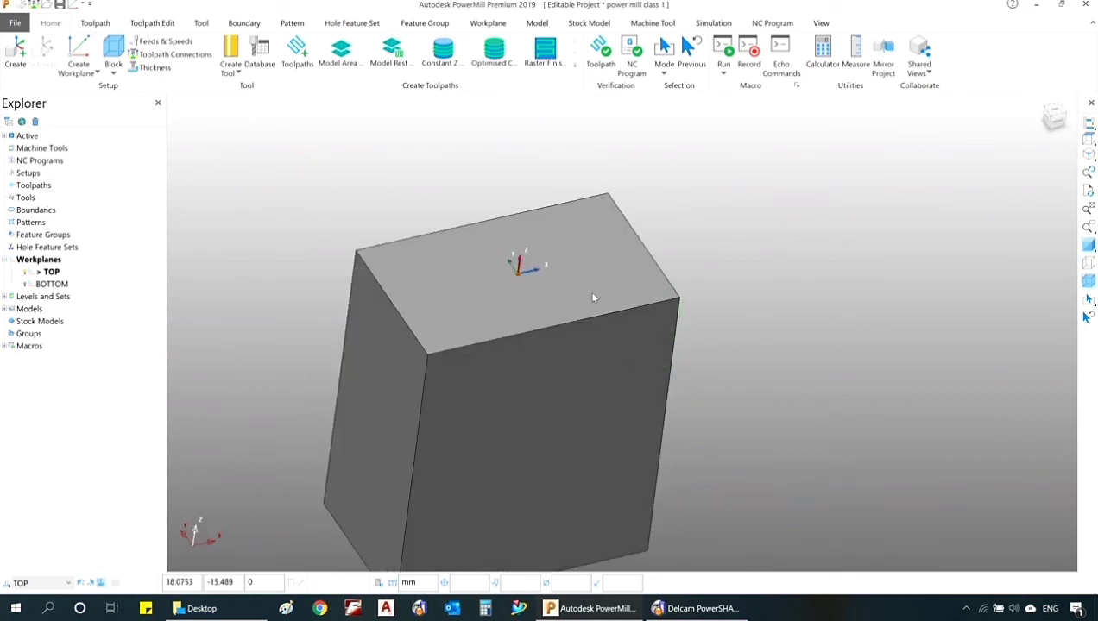
pyautogui.scroll(-3, 593, 300)
pyautogui.moveTo(593, 306); pyautogui.dragTo(516, 312, button='middle')
pyautogui.scroll(6, 529, 349)
pyautogui.scroll(-3, 535, 361)
pyautogui.scroll(4, 513, 319)
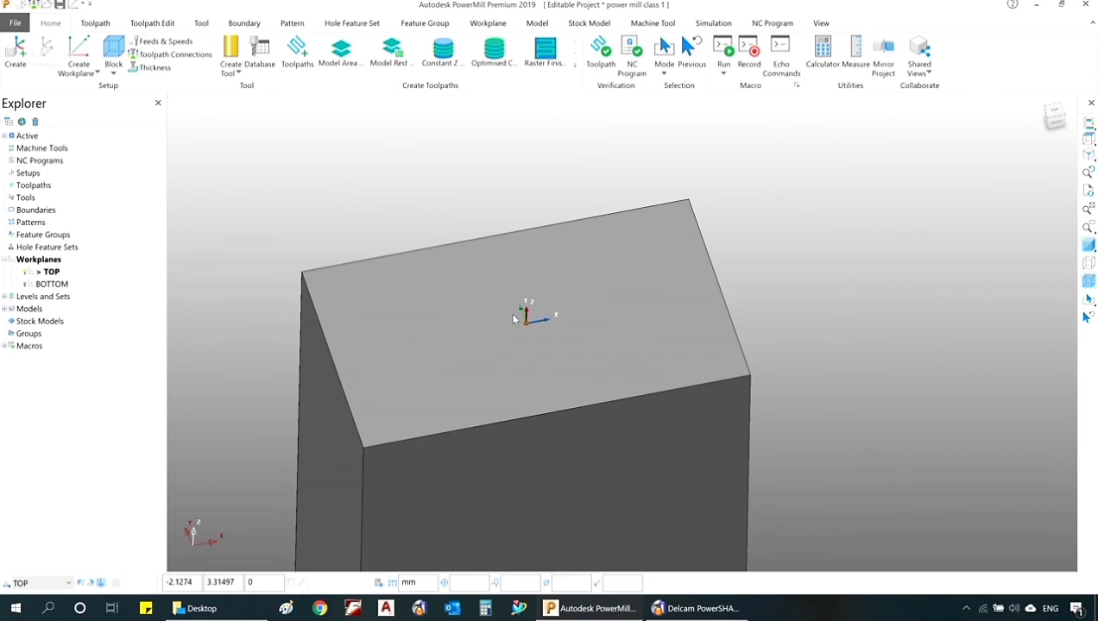
pyautogui.scroll(-5, 513, 320)
pyautogui.moveTo(513, 320); pyautogui.dragTo(535, 371, button='middle')
pyautogui.scroll(5, 520, 337)
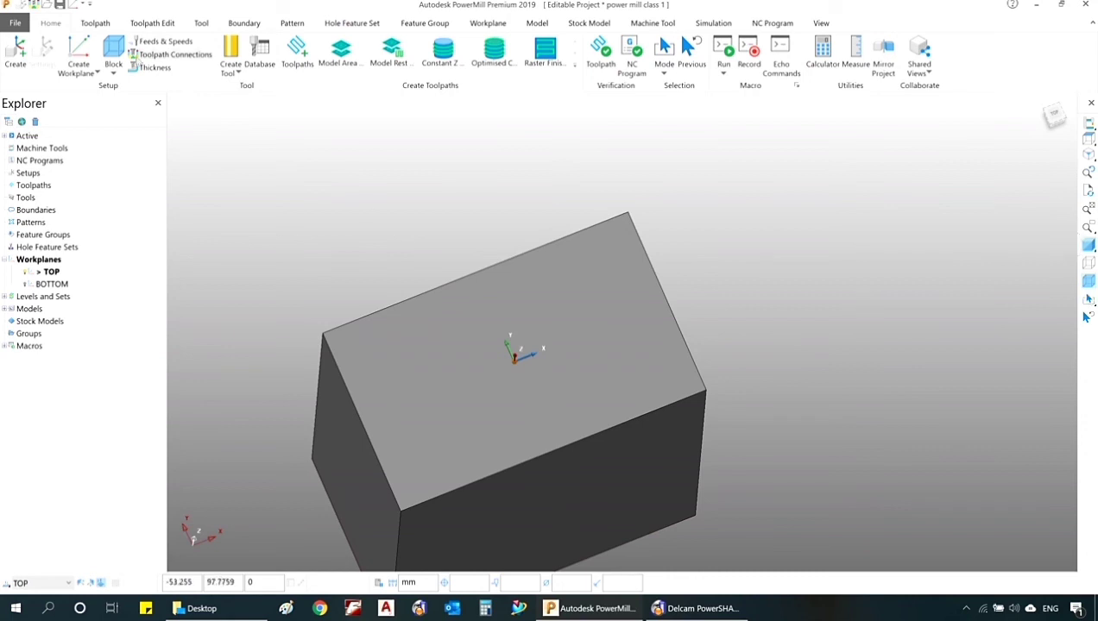
# Review the safe area settings of the toolpath connections and close them without changes.
pyautogui.click(113, 52)
pyautogui.scroll(-3, 489, 304)
pyautogui.moveTo(656, 372); pyautogui.dragTo(552, 336, button='middle')
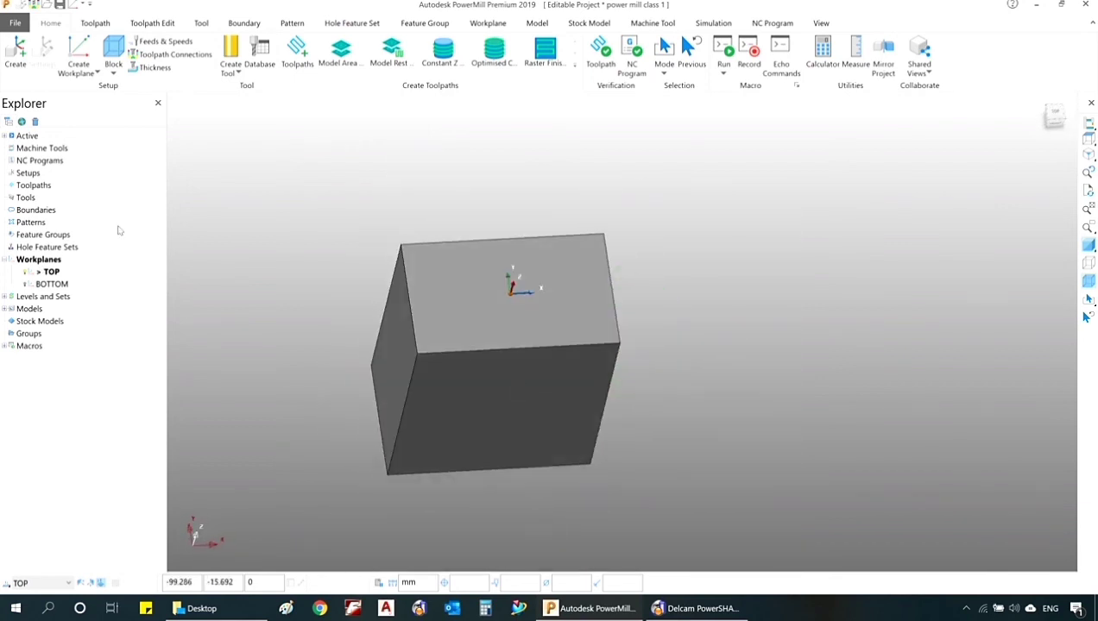
pyautogui.click(171, 57)
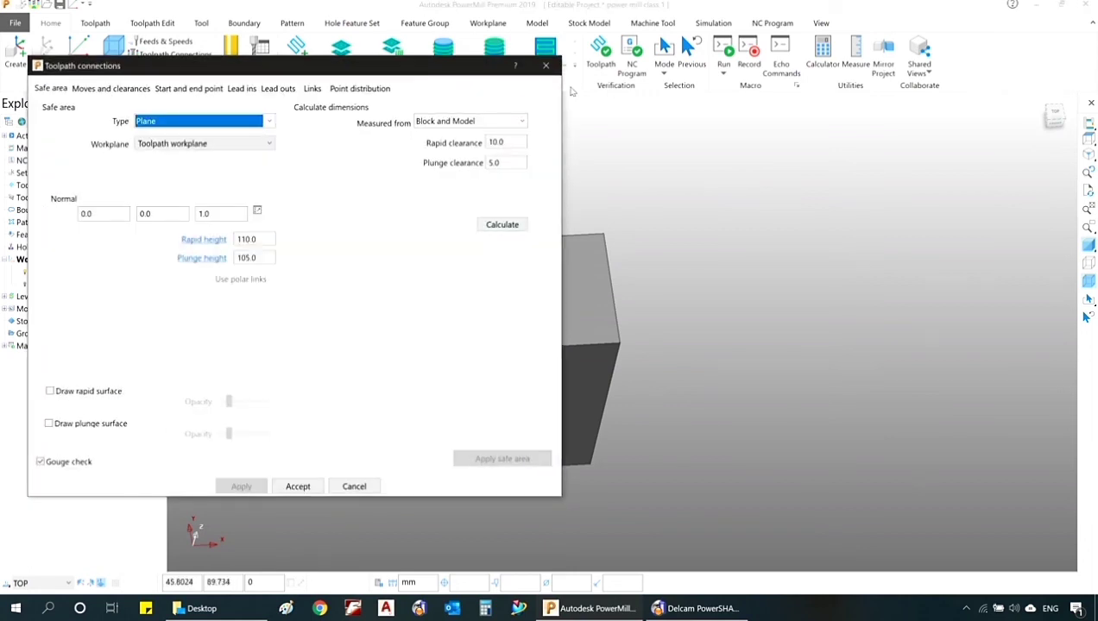
pyautogui.click(549, 66)
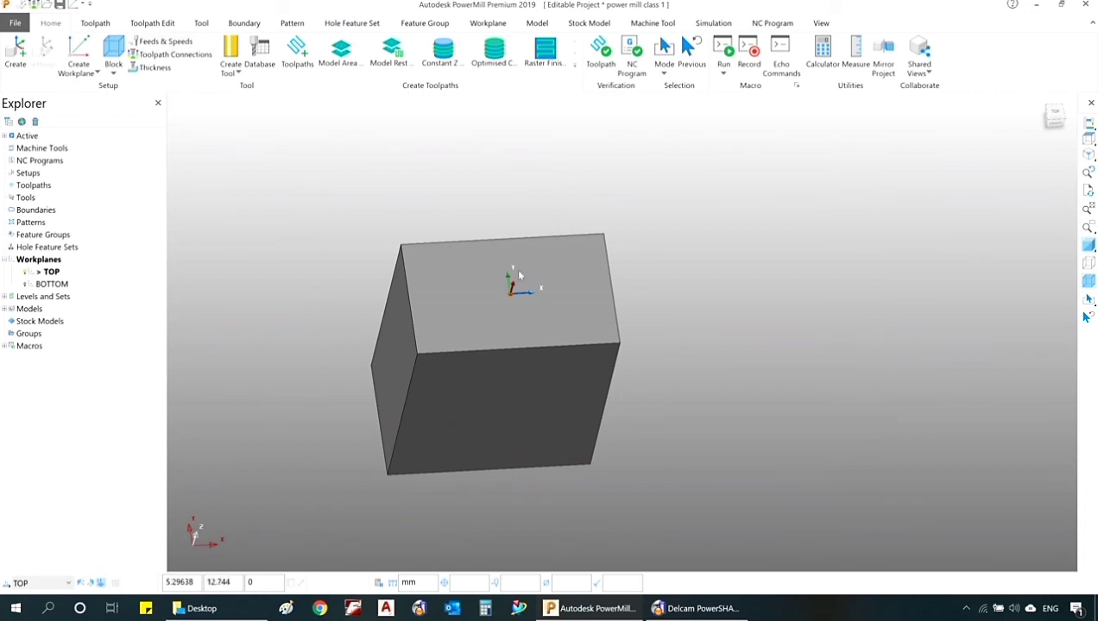
# Start a new toolpath, display the Finishing strategies in the strategy selector and accept the selection.
pyautogui.scroll(5, 519, 275)
pyautogui.moveTo(605, 347); pyautogui.dragTo(582, 343, button='middle')
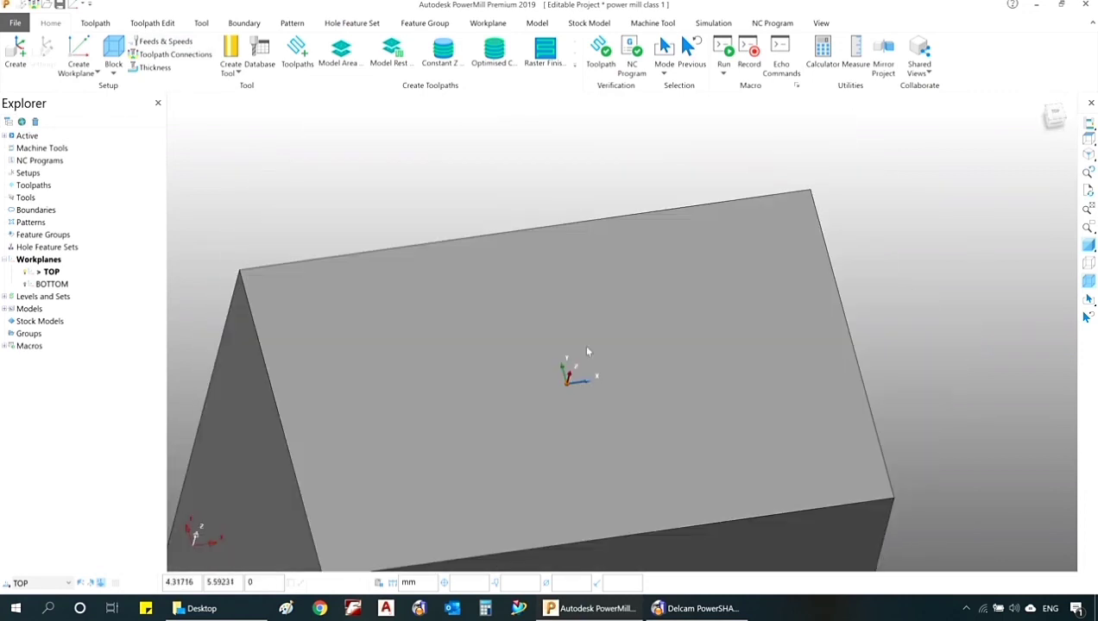
pyautogui.moveTo(518, 282); pyautogui.dragTo(532, 313, button='middle')
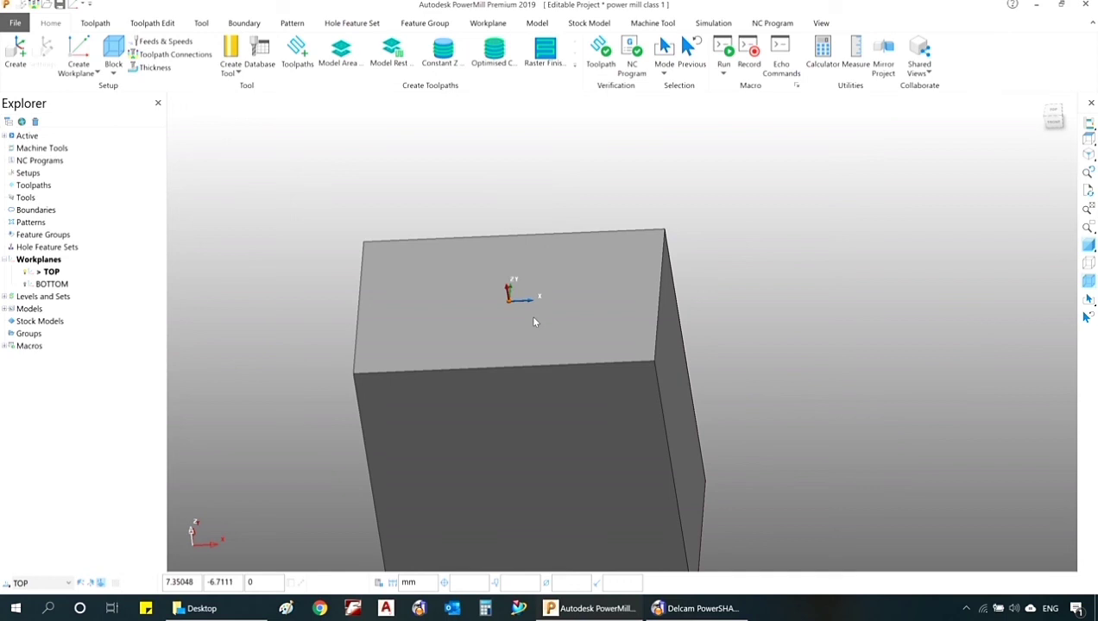
pyautogui.click(95, 22)
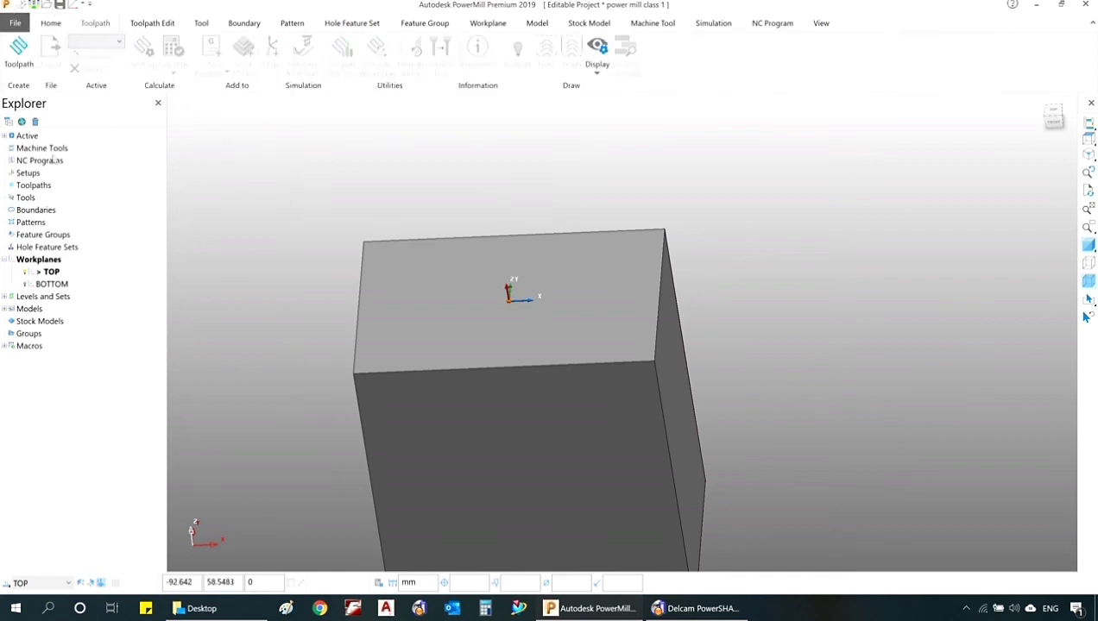
pyautogui.click(28, 64)
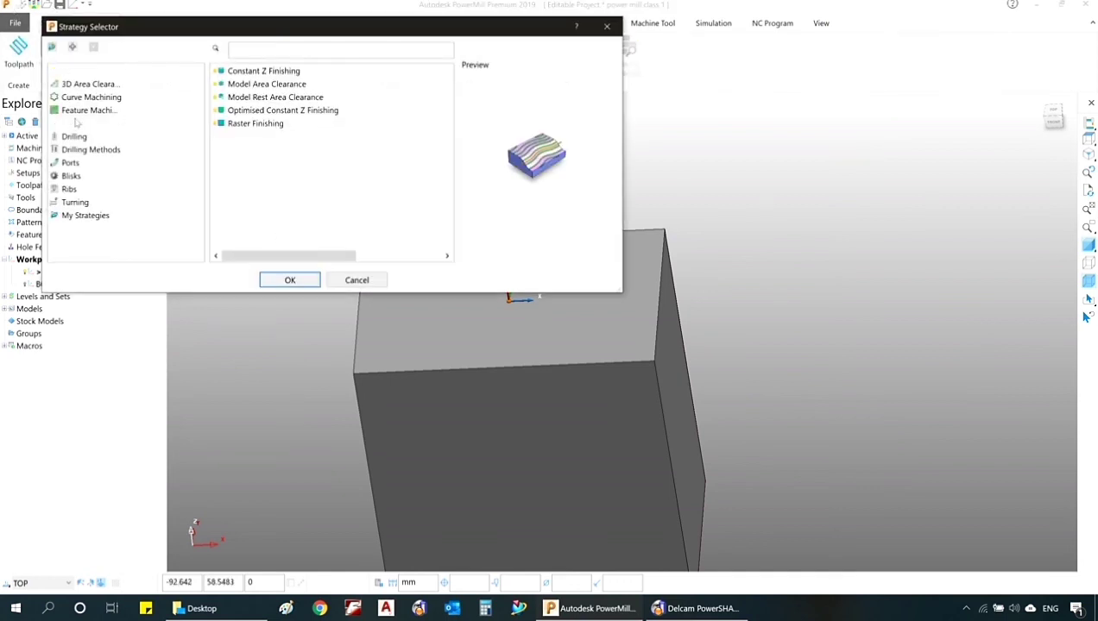
pyautogui.click(76, 124)
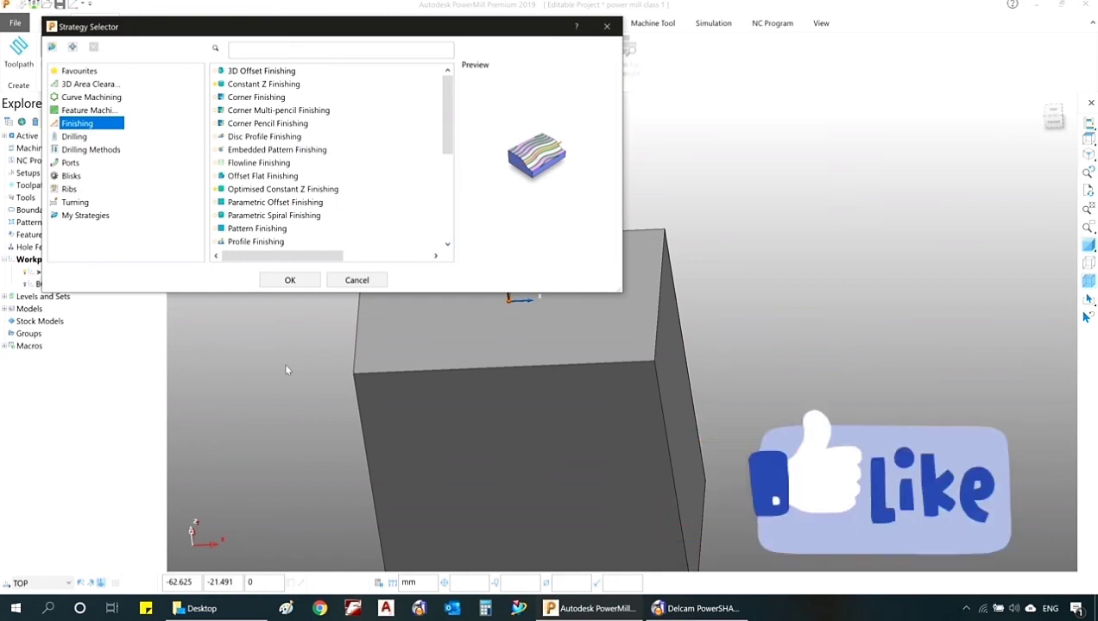
pyautogui.click(291, 280)
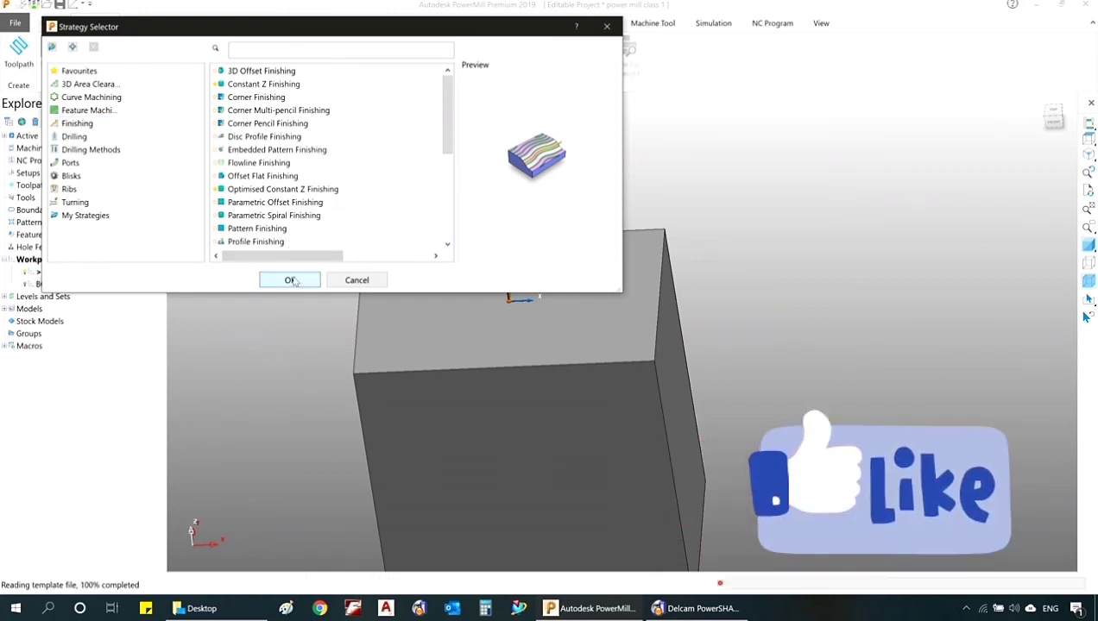